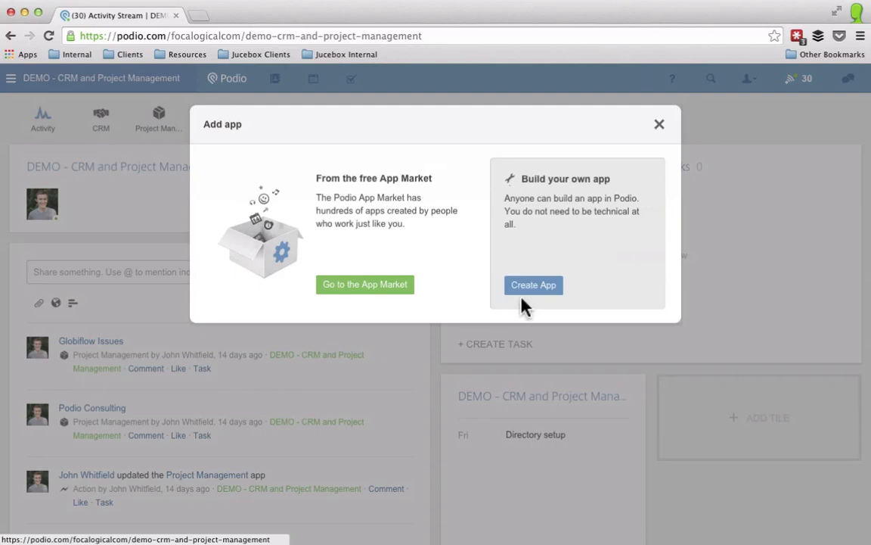
# Step: Create a custom app named Webform with item name Webform, a notepad icon and Table view
pyautogui.click(531, 287)
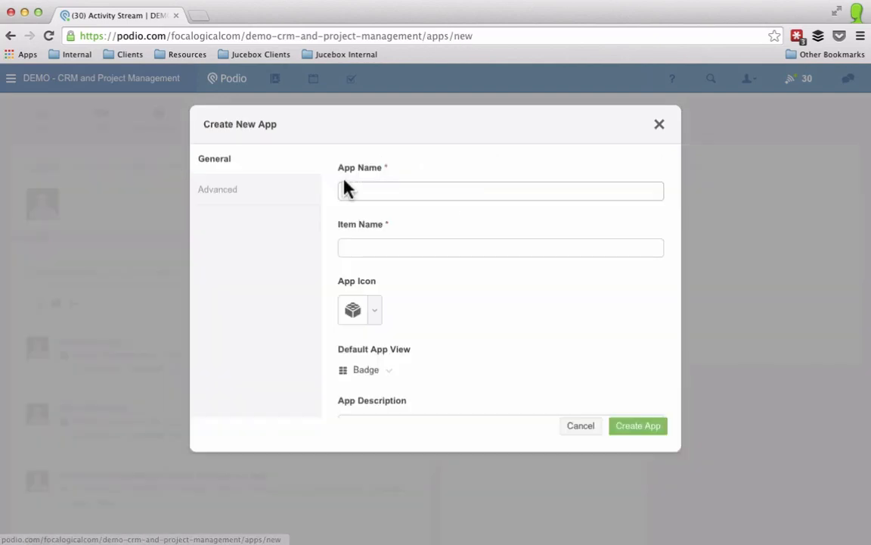
pyautogui.click(350, 190)
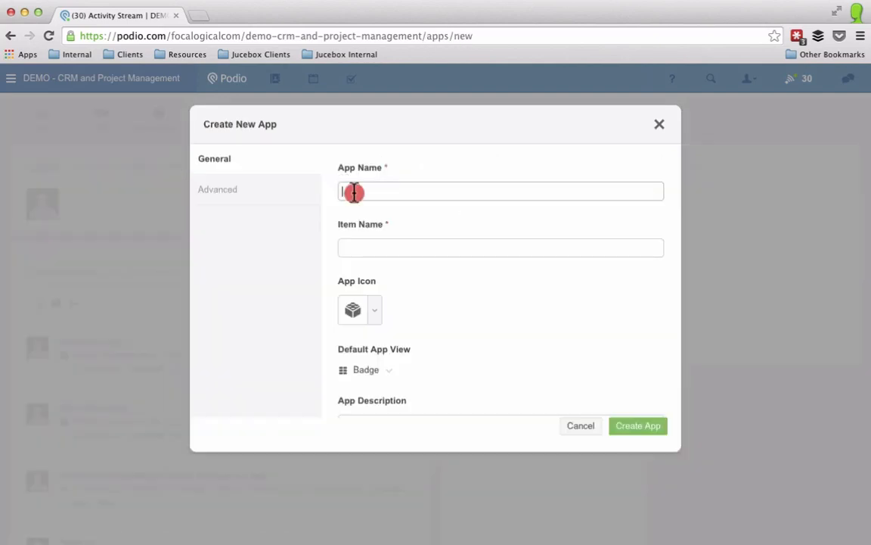
pyautogui.write('Webform')
pyautogui.press('Tab')
pyautogui.write('W')
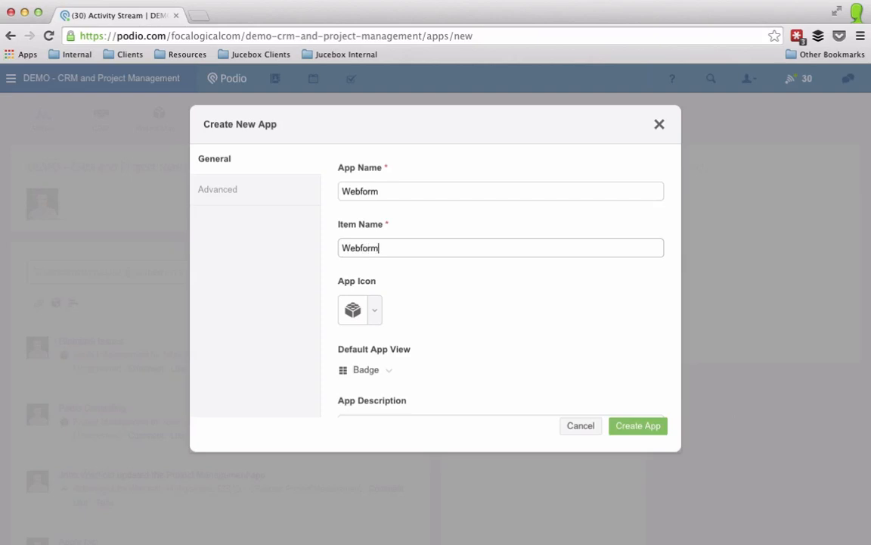
pyautogui.click(375, 310)
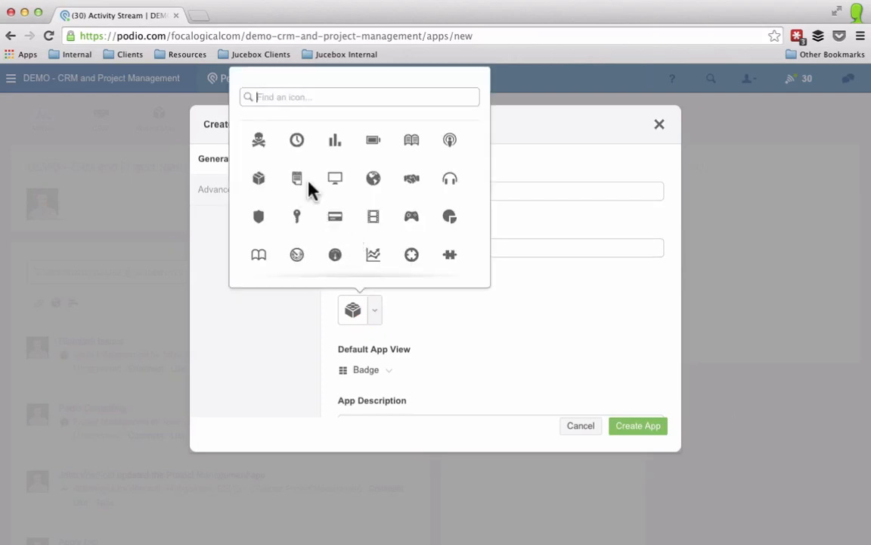
pyautogui.click(297, 178)
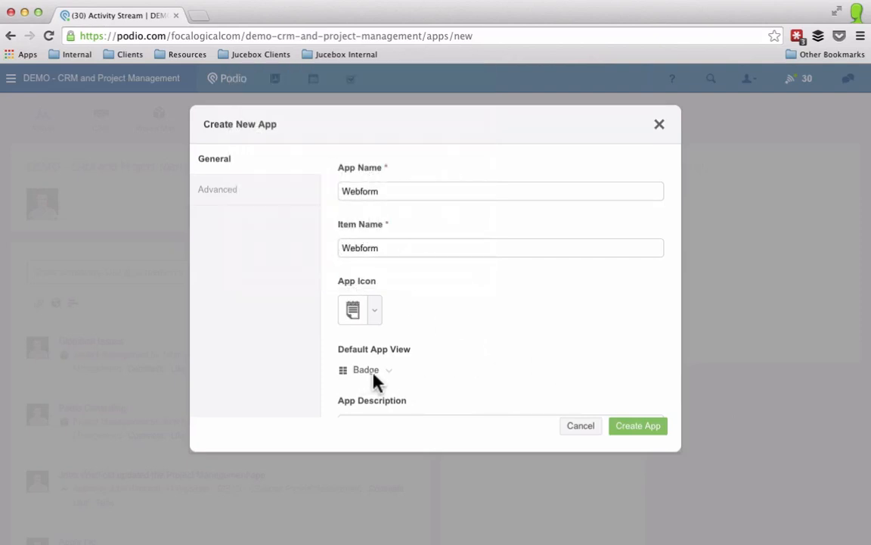
pyautogui.click(394, 375)
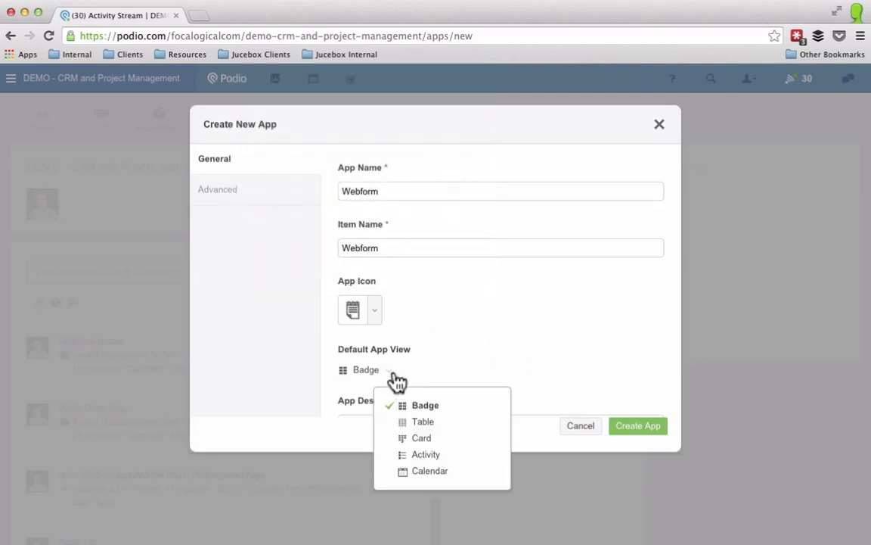
pyautogui.click(404, 422)
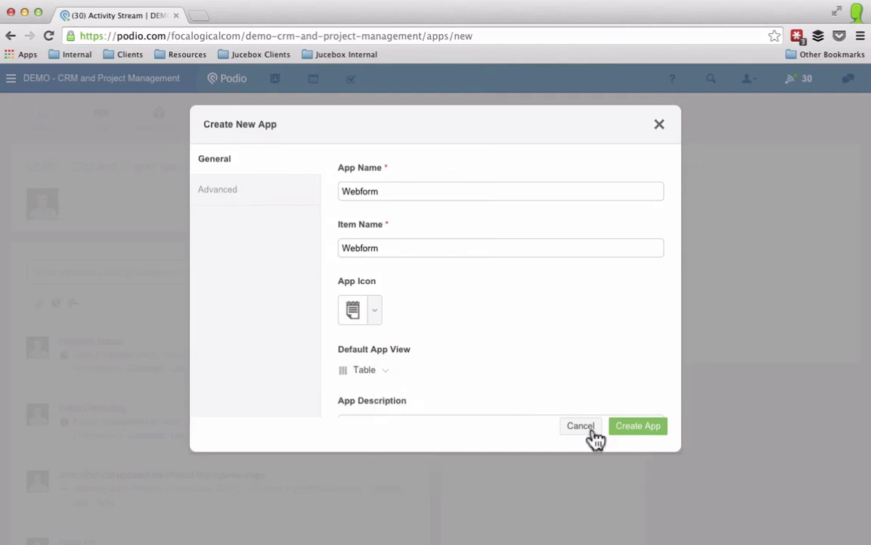
pyautogui.click(636, 428)
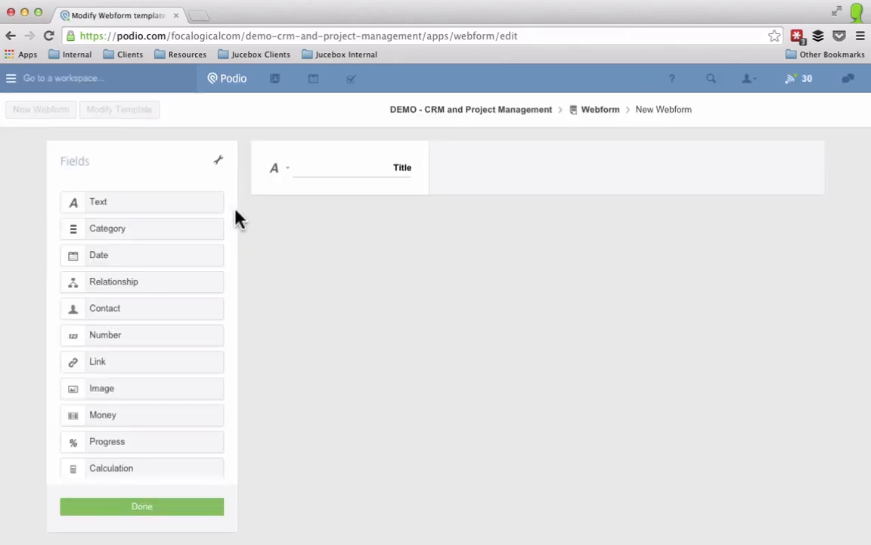
# Step: Rename Title to Full Name and add text fields Email Address, Phone Number and How can we help?
pyautogui.doubleClick(403, 168)
pyautogui.write('Full Name')
pyautogui.moveTo(117, 202); pyautogui.dragTo(325, 215)
pyautogui.click(357, 228)
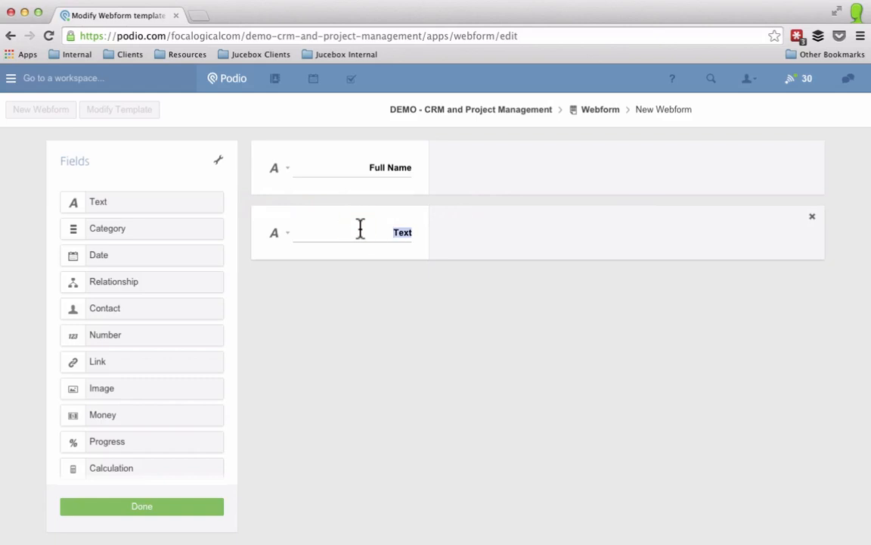
pyautogui.write('Email Address')
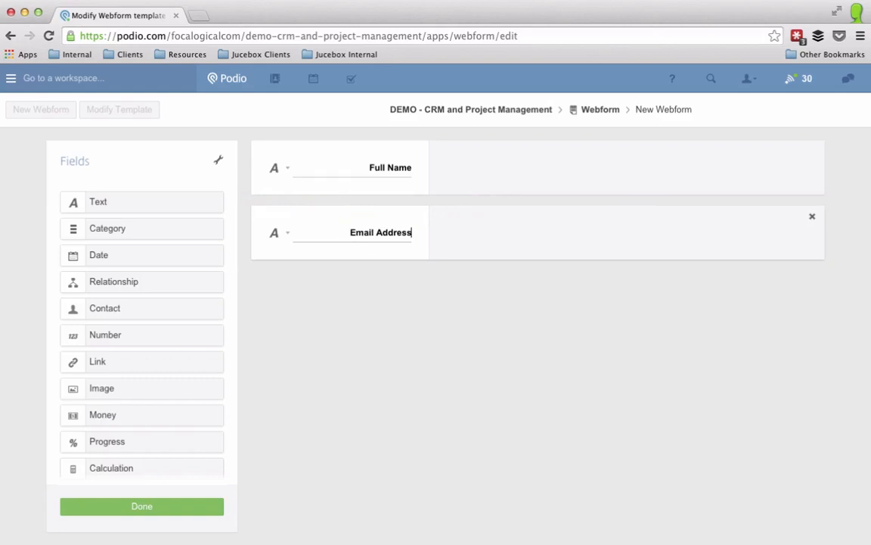
pyautogui.moveTo(155, 202); pyautogui.dragTo(312, 282)
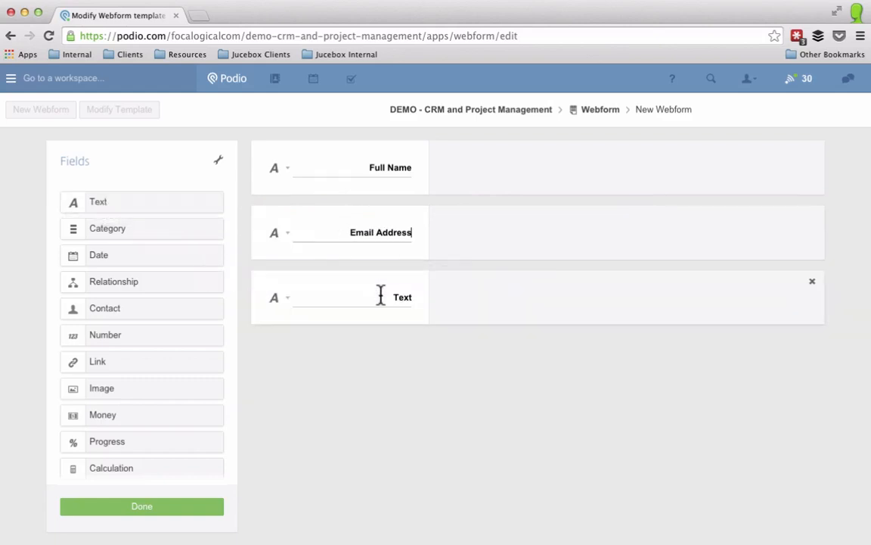
pyautogui.click(380, 292)
pyautogui.write('Pho')
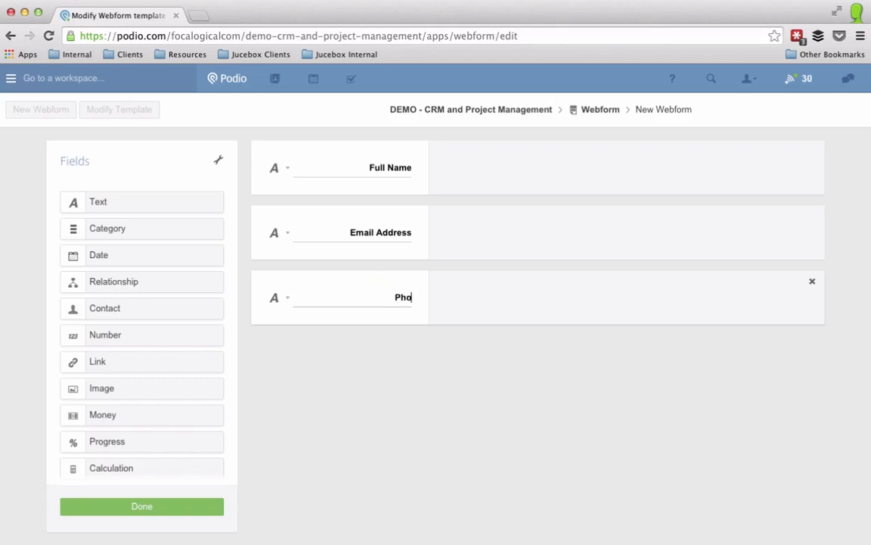
pyautogui.write('ne Number')
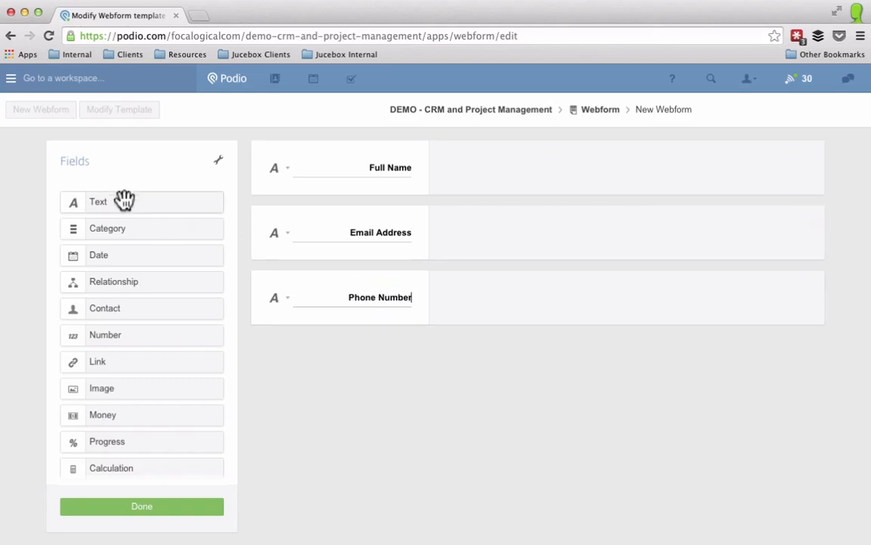
pyautogui.moveTo(123, 198); pyautogui.dragTo(338, 361)
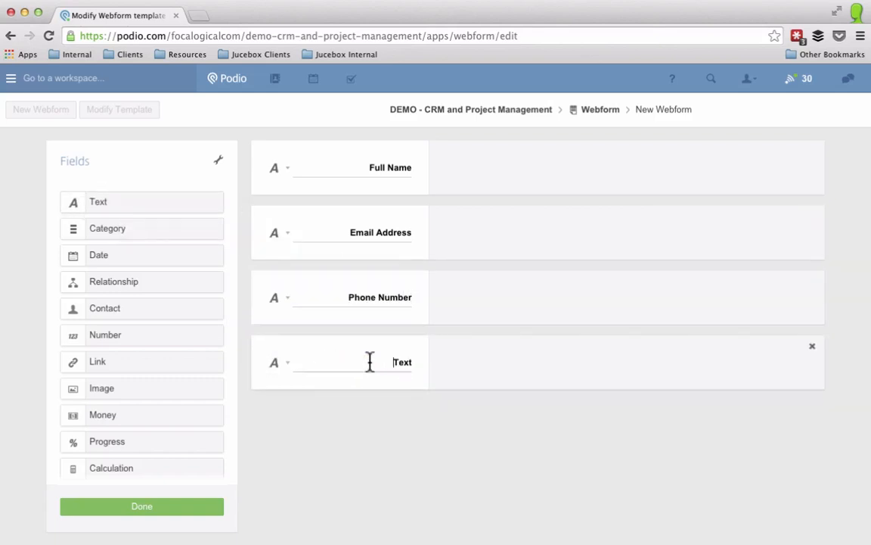
pyautogui.click(370, 362)
pyautogui.write('How can we help?')
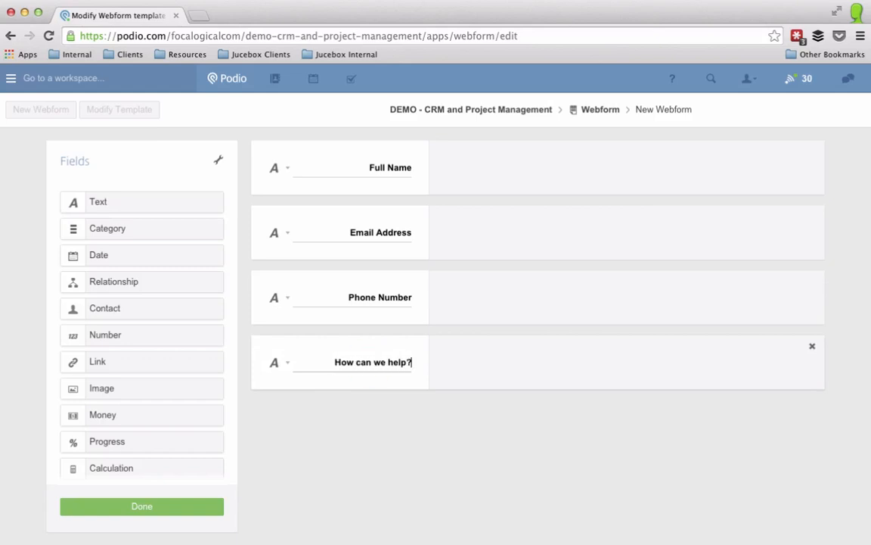
# Step: Make Full Name, Email Address and Phone Number required, with Email and Phone single-line
pyautogui.click(276, 171)
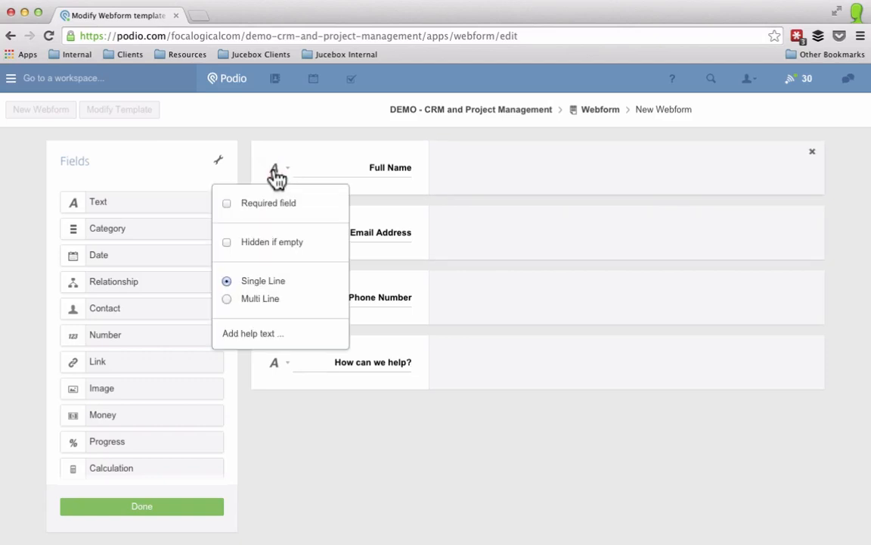
pyautogui.click(227, 204)
pyautogui.click(274, 235)
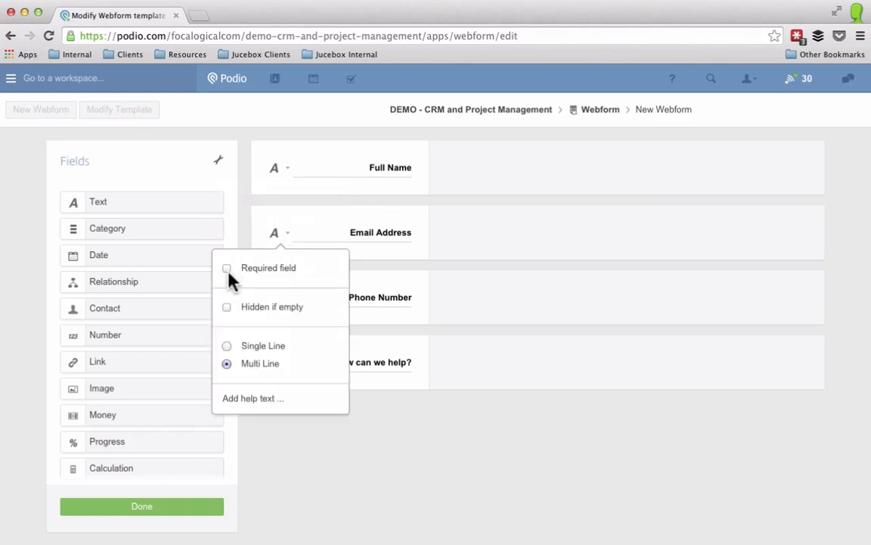
pyautogui.click(227, 268)
pyautogui.click(228, 347)
pyautogui.click(386, 279)
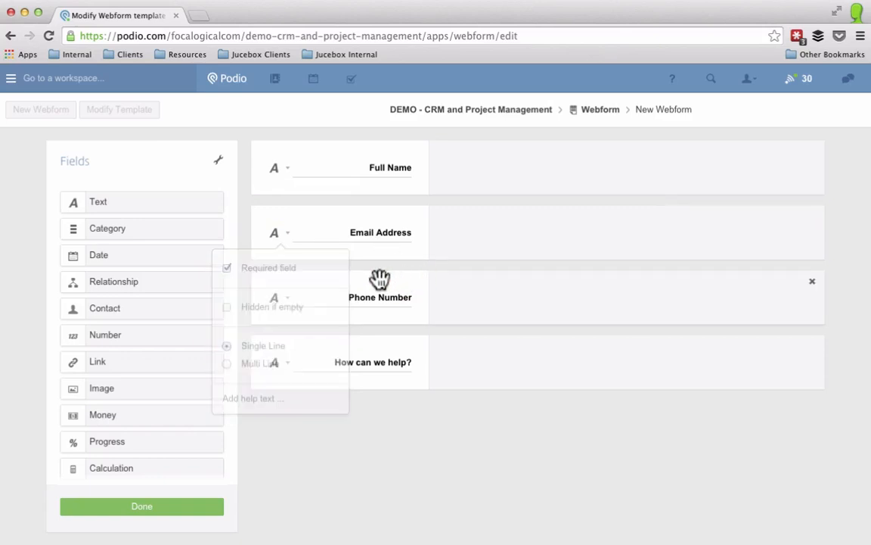
pyautogui.click(278, 297)
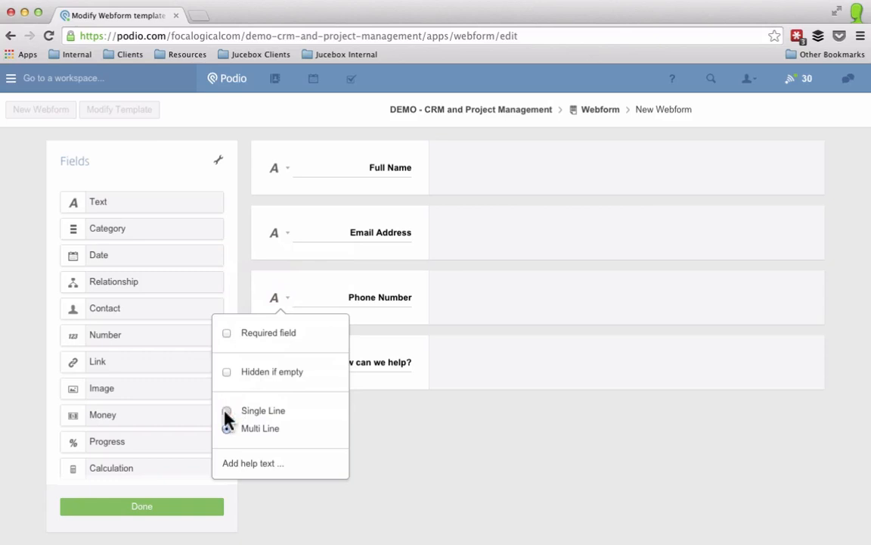
pyautogui.click(227, 336)
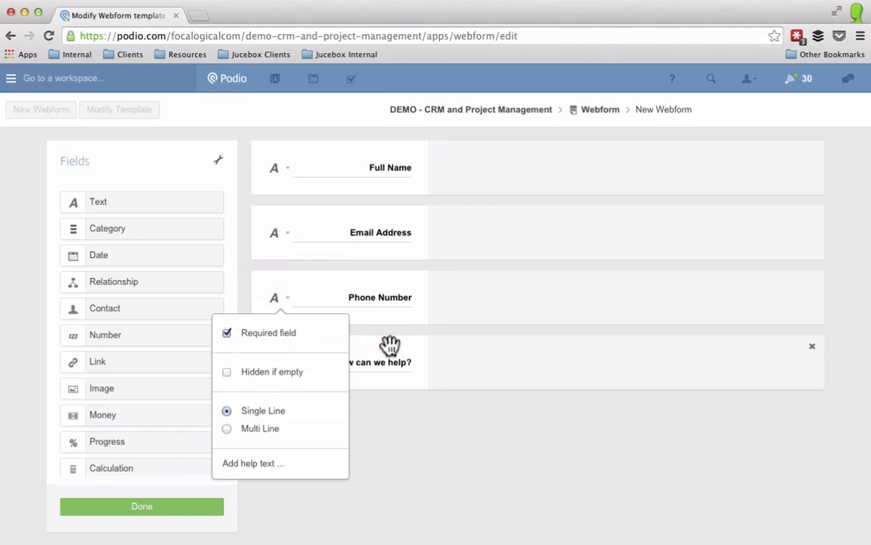
pyautogui.click(388, 346)
# Step: Make How can we help? required and single-line, with help text asking which services or products interest visitors
pyautogui.click(281, 363)
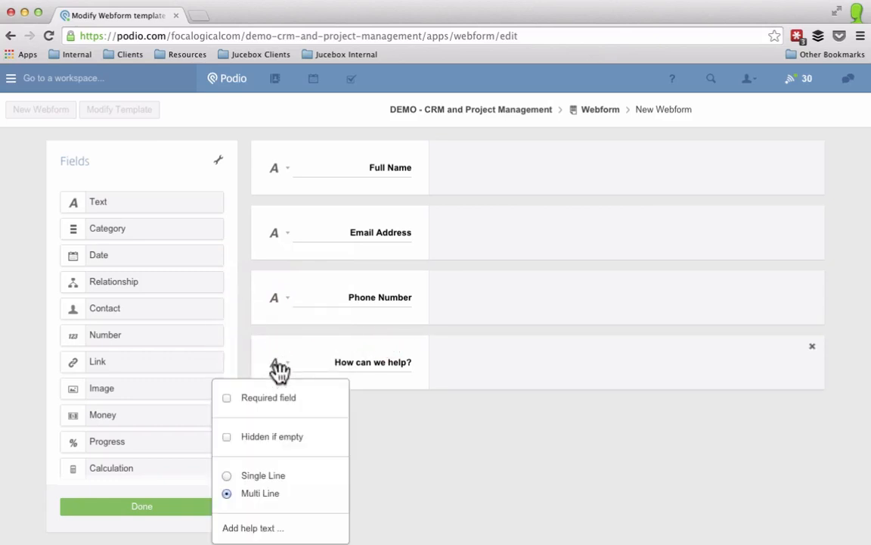
pyautogui.click(228, 477)
pyautogui.click(227, 398)
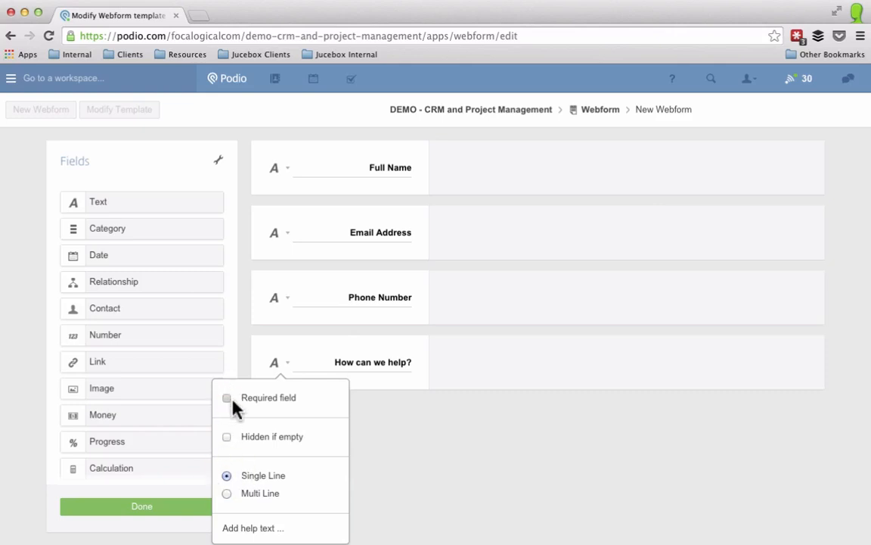
pyautogui.click(250, 528)
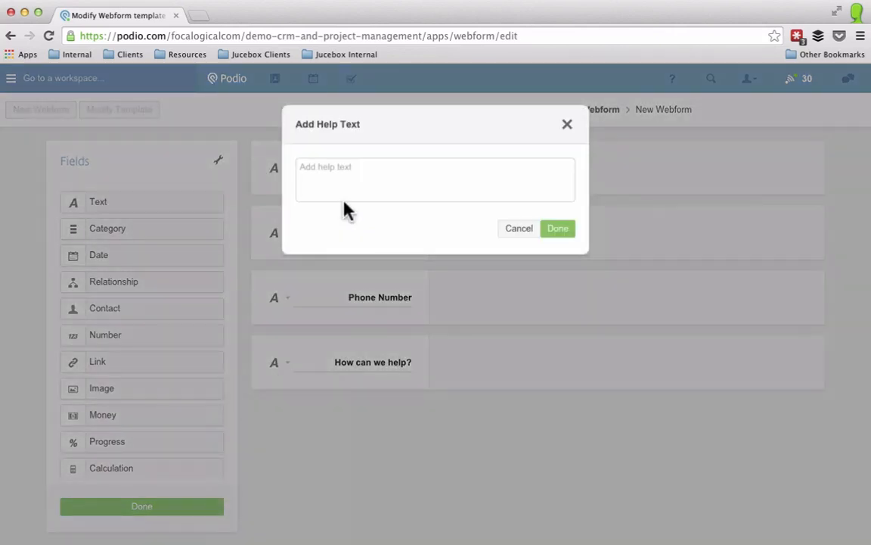
pyautogui.click(354, 170)
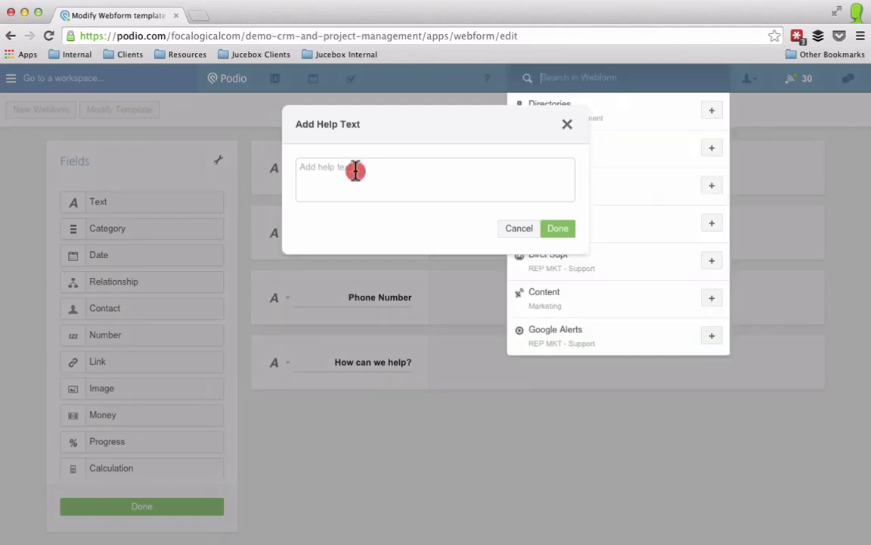
pyautogui.write('What services or products are you interested in?')
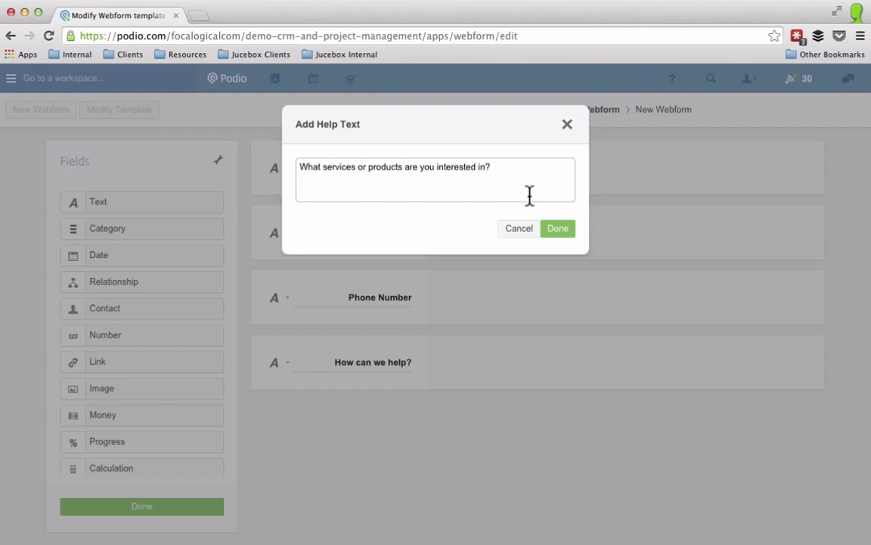
pyautogui.click(550, 229)
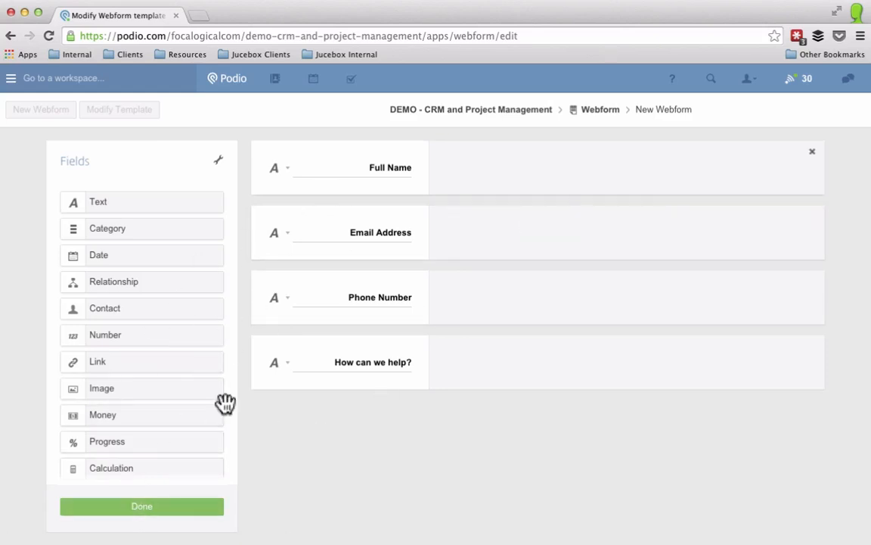
# Step: Finish the template and choose Webform under Data in and out in the app settings
pyautogui.click(137, 510)
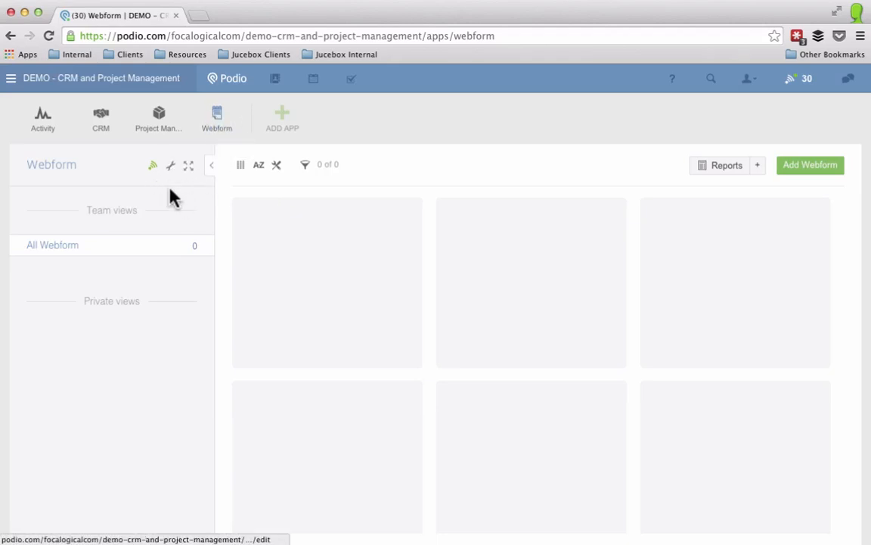
pyautogui.click(214, 171)
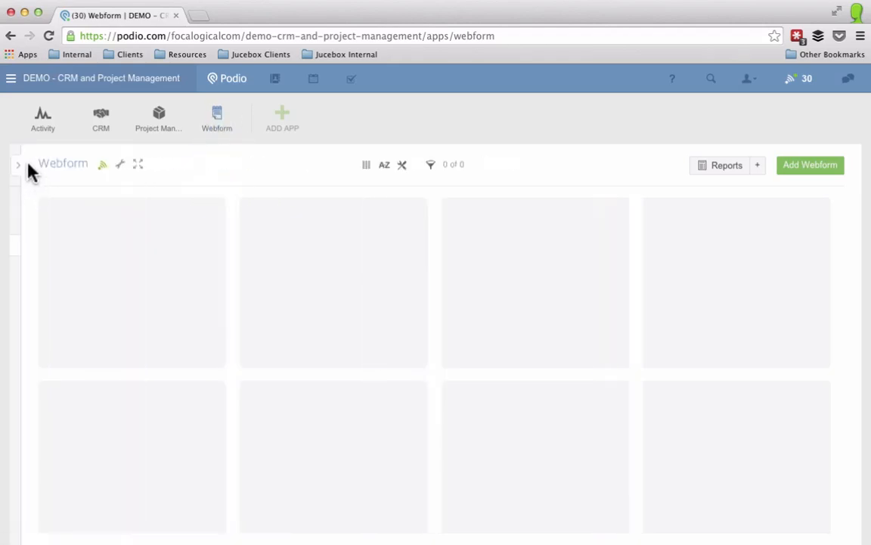
pyautogui.click(119, 165)
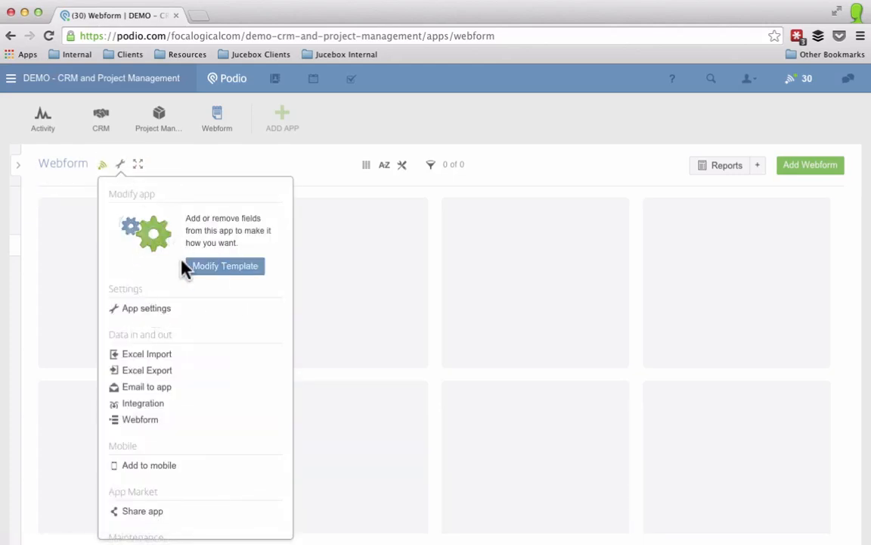
pyautogui.scroll(-2, 179, 330)
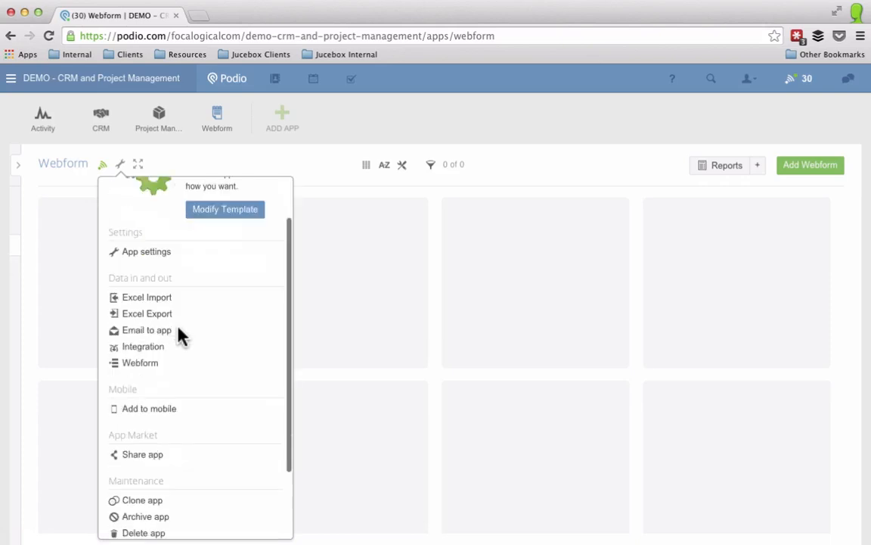
pyautogui.click(140, 367)
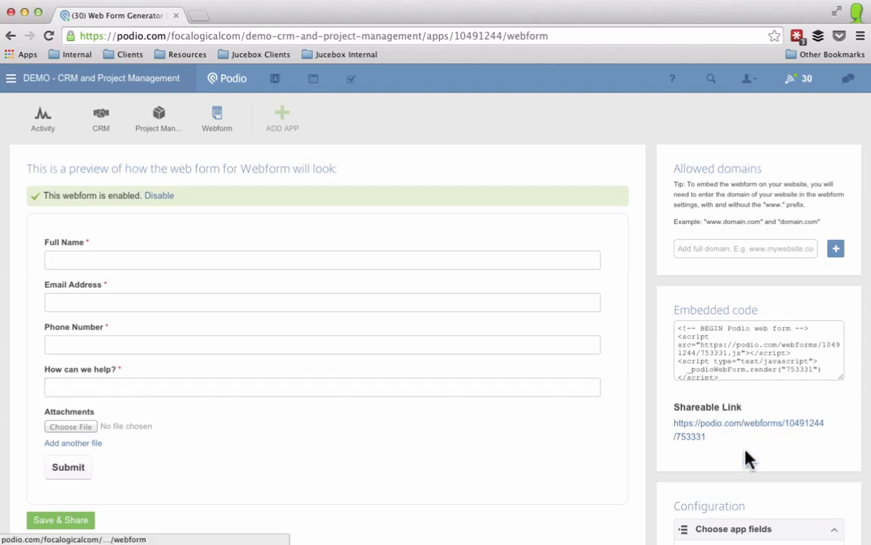
pyautogui.scroll(-4, 749, 428)
pyautogui.scroll(-3, 748, 457)
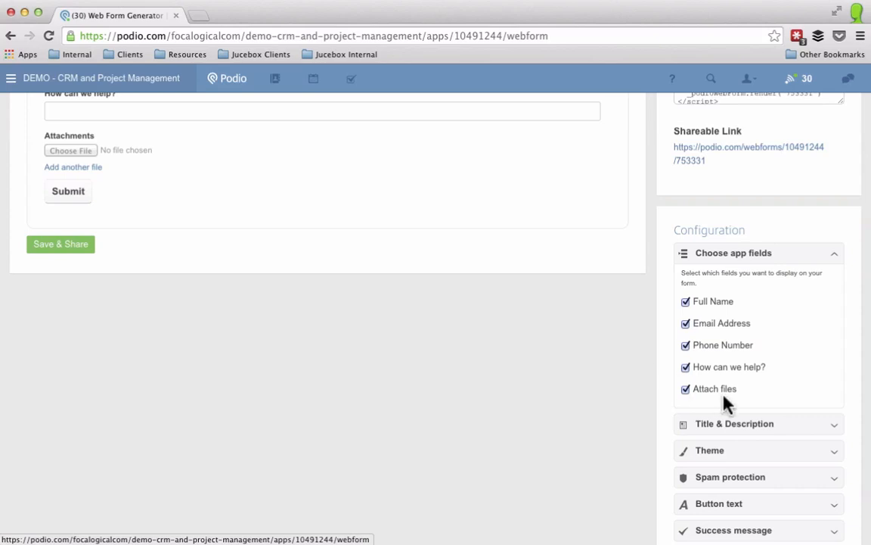
# Step: Give the webform the title 'Contact us!' and the description 'Fill this form out'
pyautogui.click(739, 427)
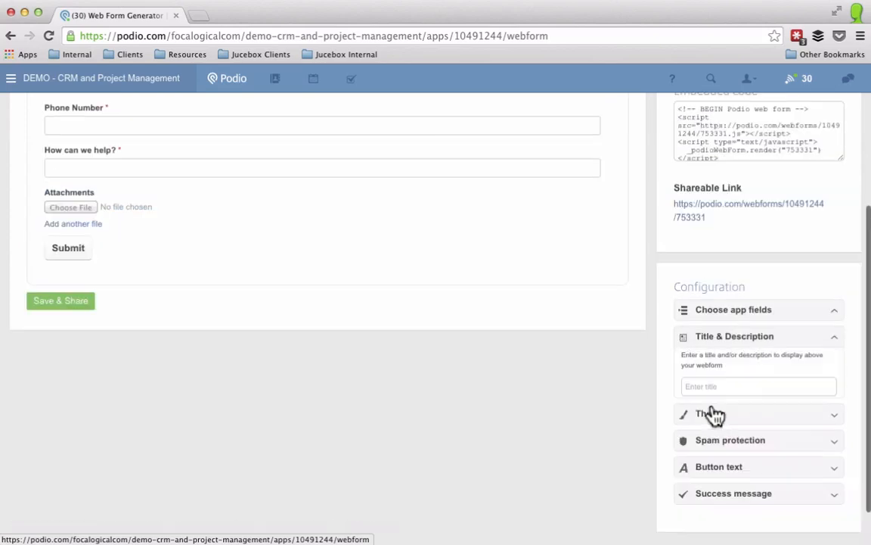
pyautogui.click(721, 388)
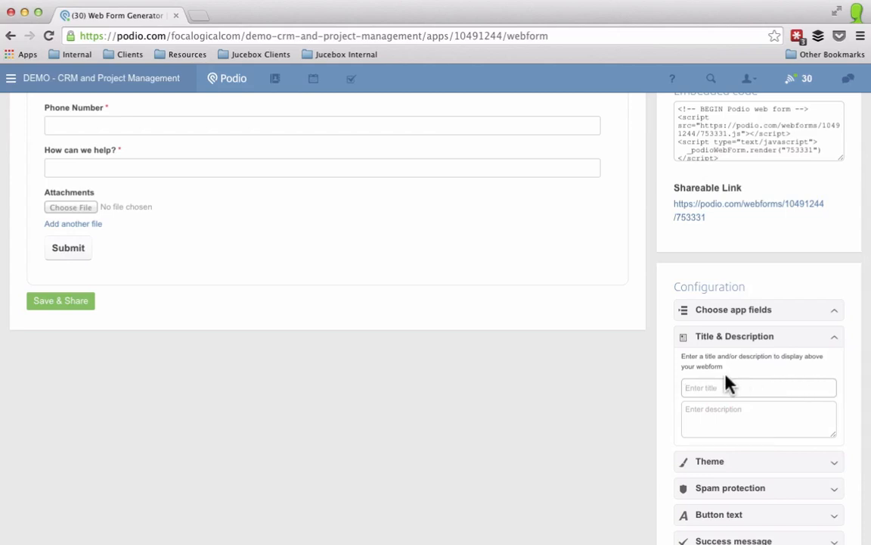
pyautogui.write('Contact us!')
pyautogui.press('Tab')
pyautogui.write('F')
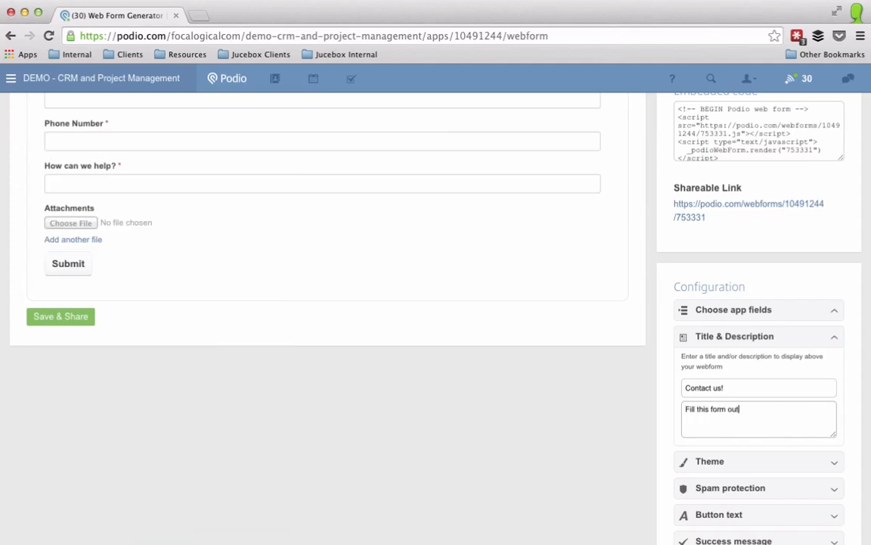
# Step: Review the Theme, Spam protection, Button text and Success message settings
pyautogui.click(737, 464)
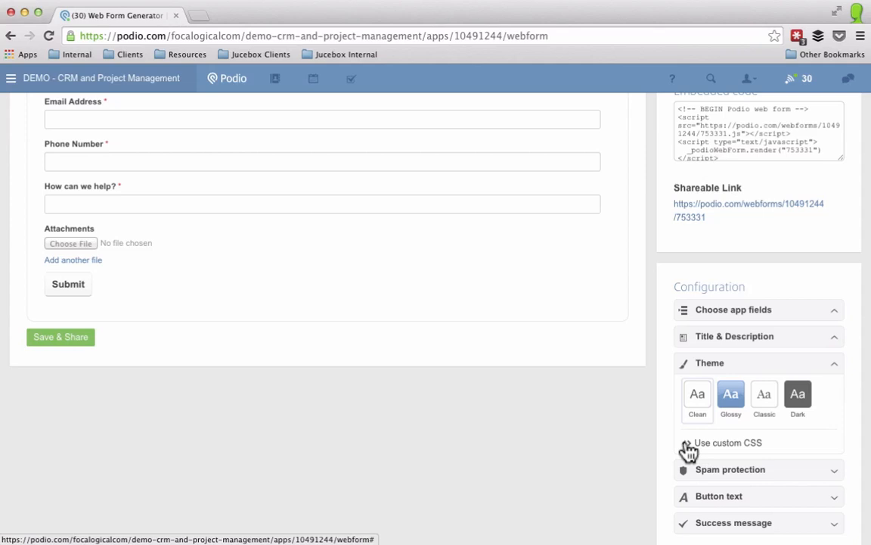
pyautogui.click(712, 473)
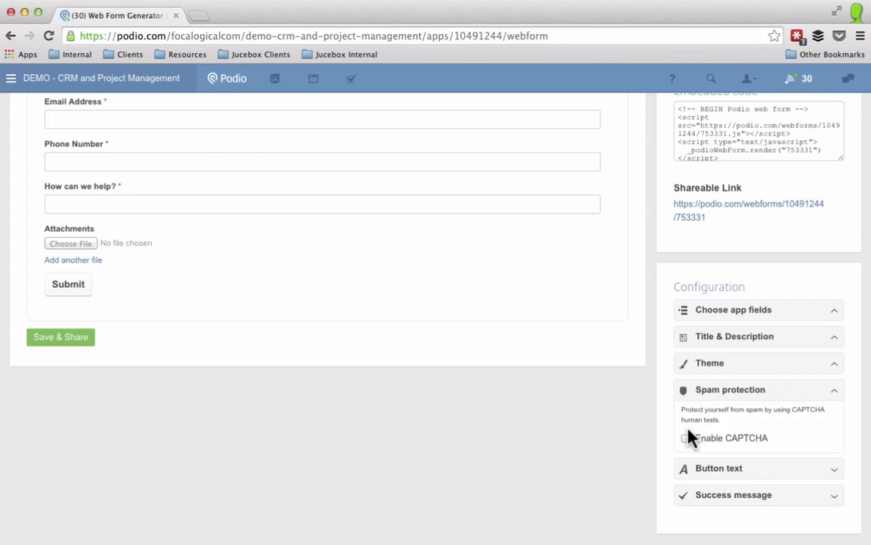
pyautogui.click(715, 470)
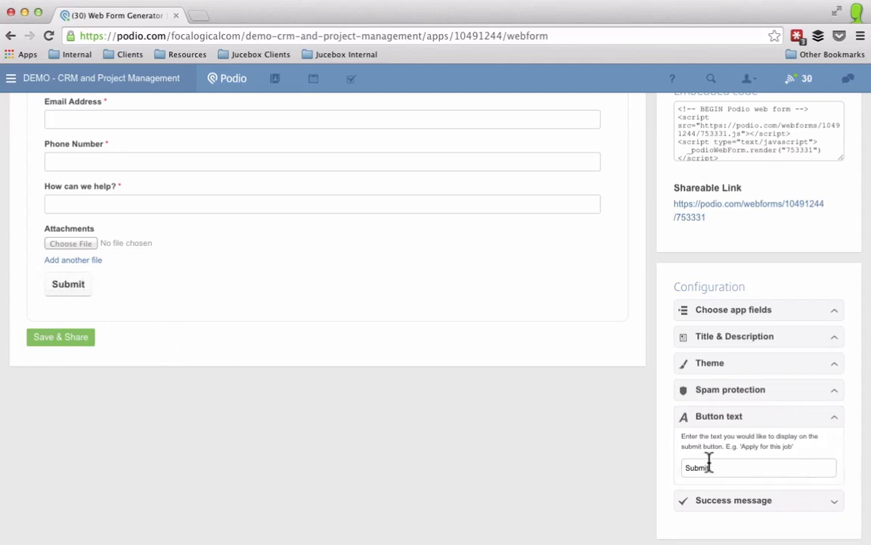
pyautogui.click(725, 501)
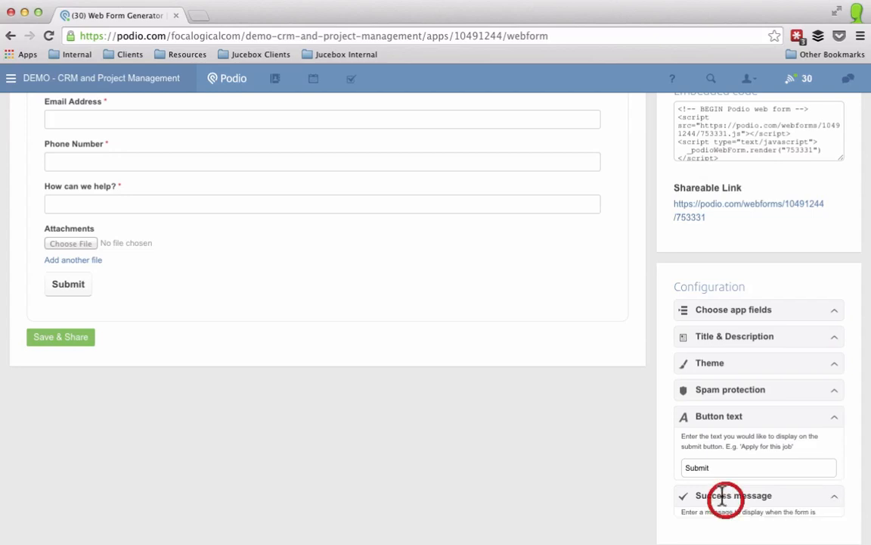
pyautogui.scroll(-2, 720, 472)
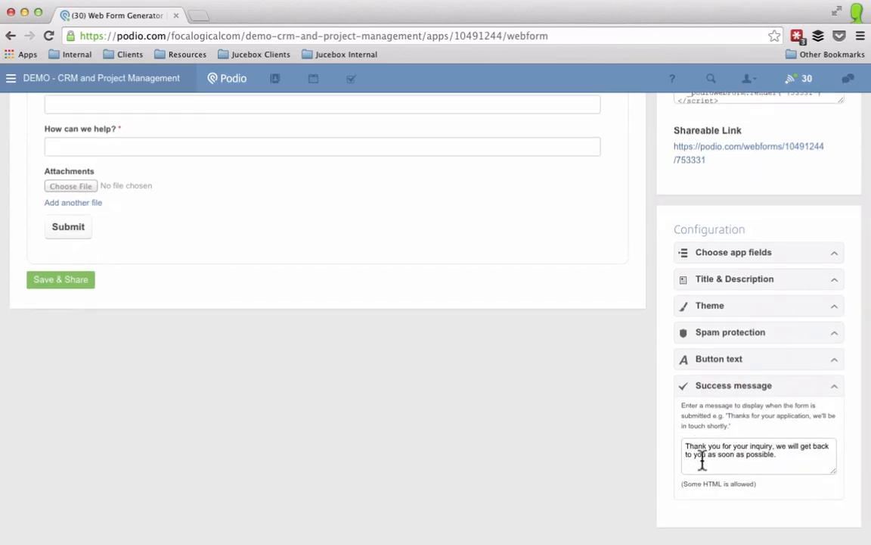
# Step: Save and share the webform, allow the domain focalogical.com, and open its shareable link
pyautogui.scroll(5, 715, 412)
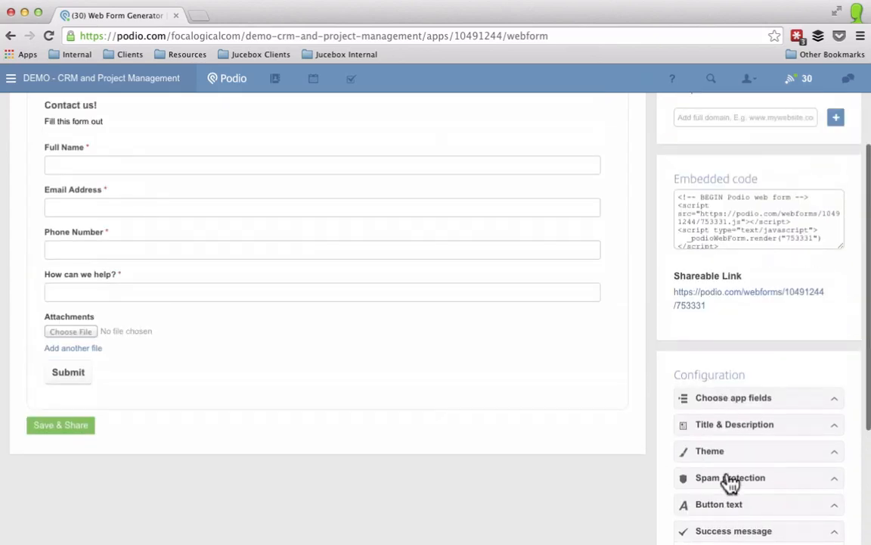
pyautogui.click(49, 426)
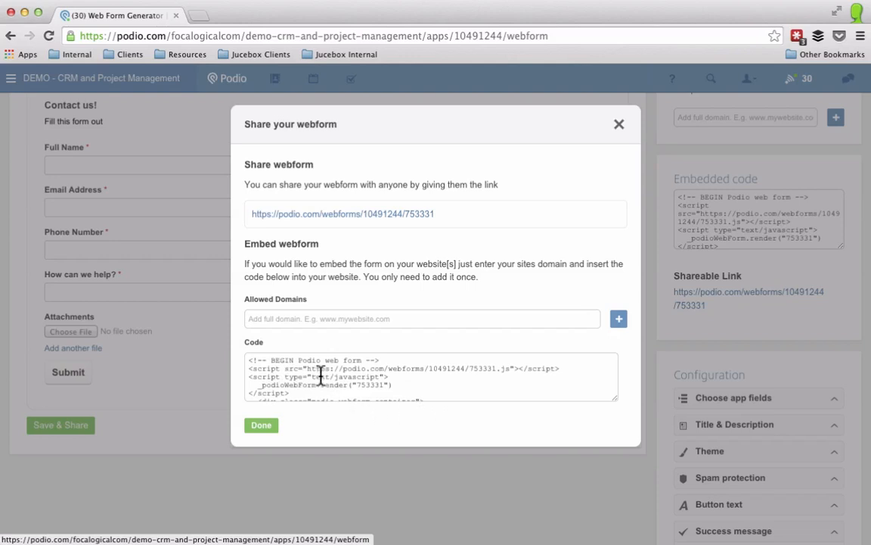
pyautogui.click(295, 317)
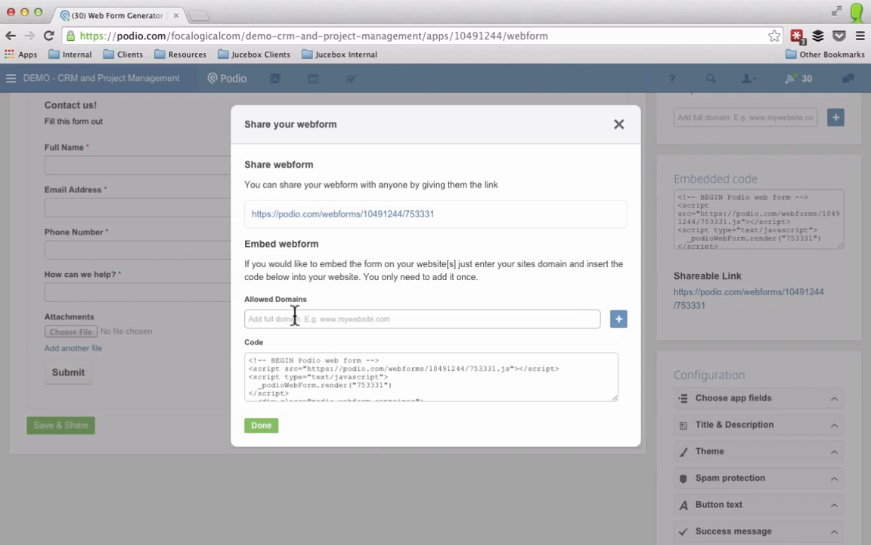
pyautogui.click(295, 319)
pyautogui.write('focalogical.com')
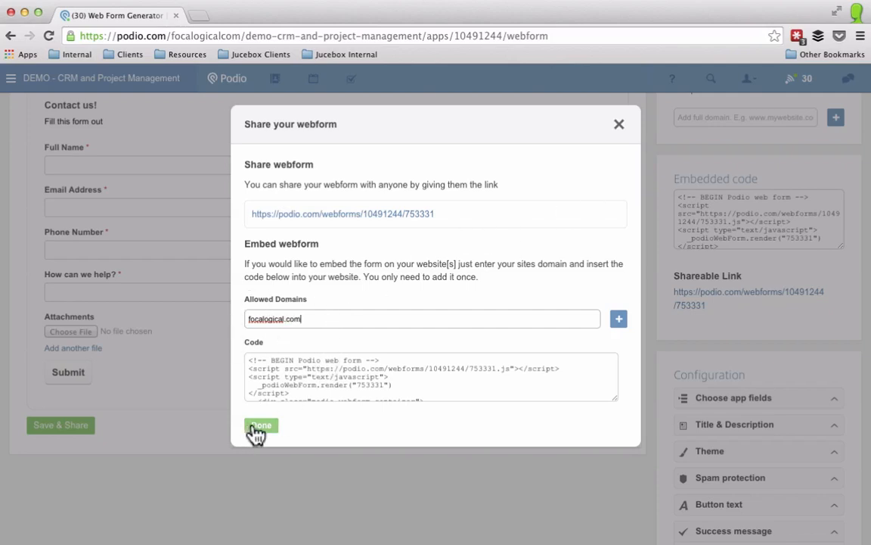
pyautogui.click(406, 214)
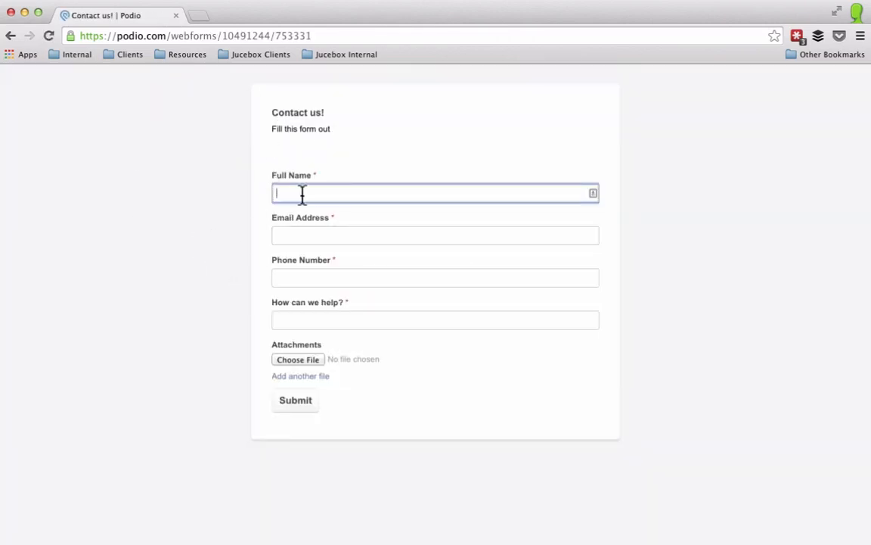
# Step: Submit a test entry with a name, e-mail, phone number and 'testing the form'
pyautogui.moveTo(360, 323)
pyautogui.hotkey('ctrl', 'Up')
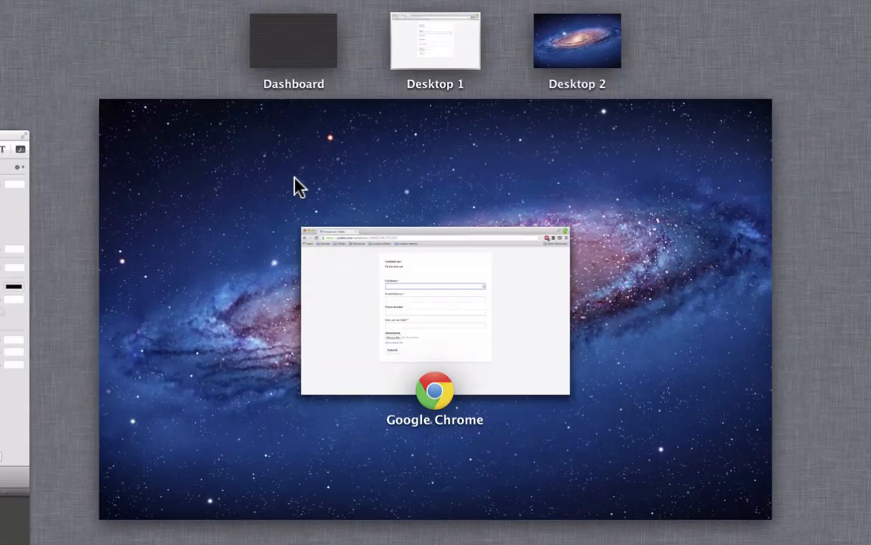
pyautogui.click(348, 286)
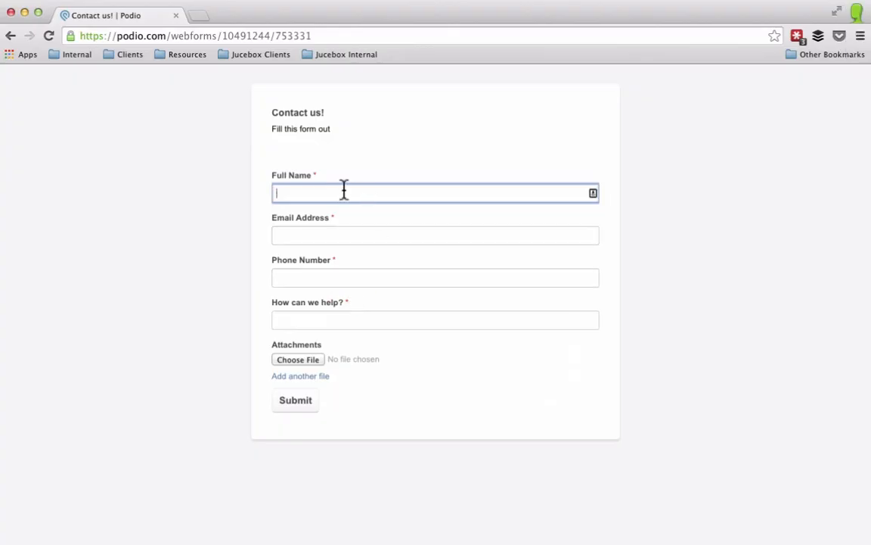
pyautogui.press('Tab')
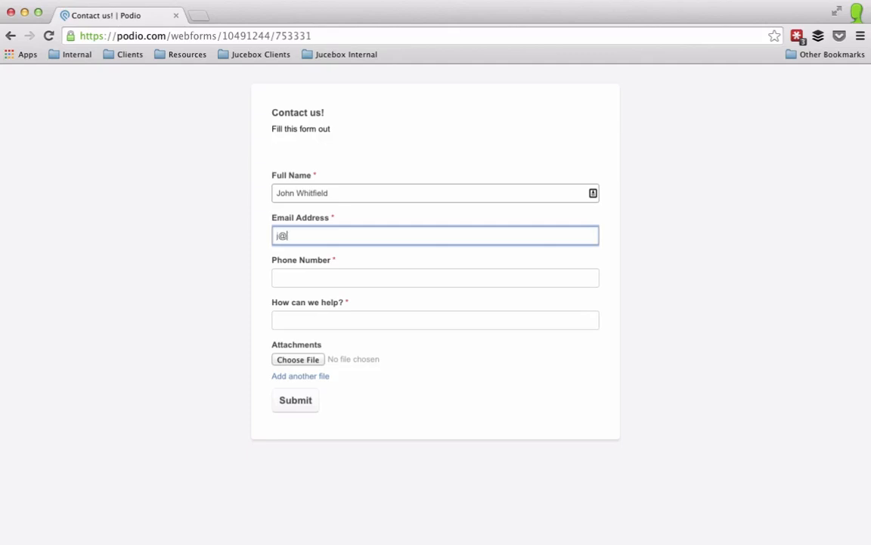
pyautogui.press('Tab')
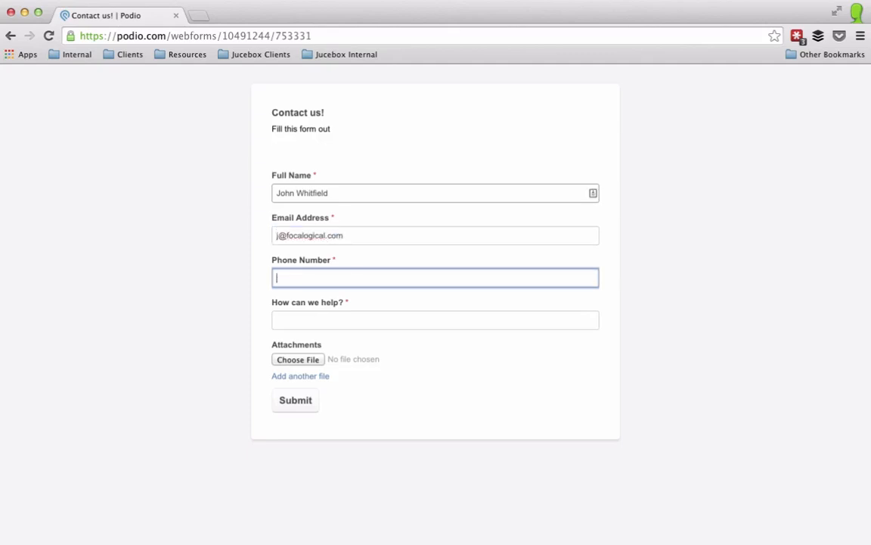
pyautogui.click(276, 320)
pyautogui.write('testing the f')
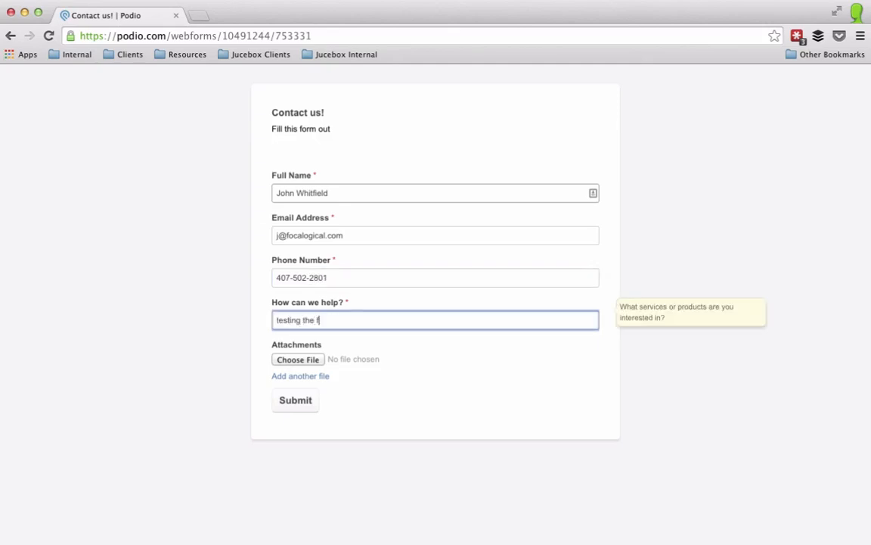
pyautogui.write('orm')
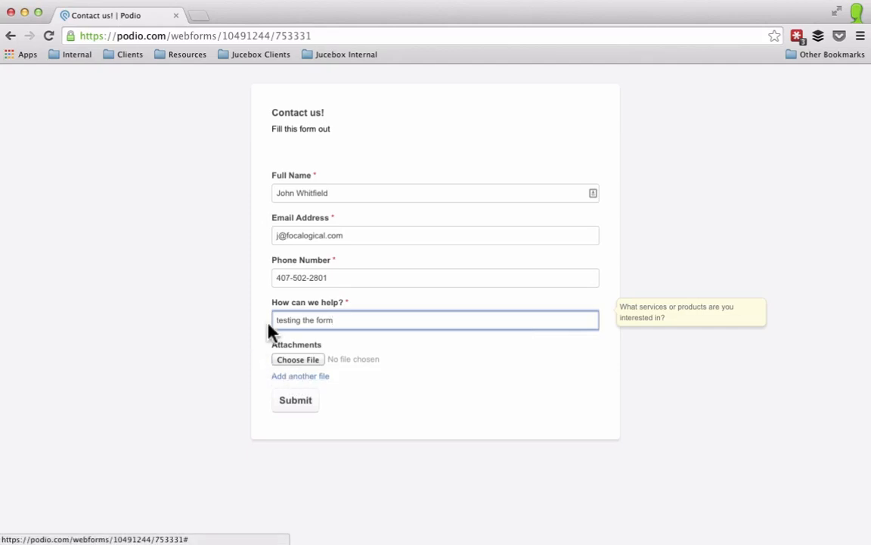
pyautogui.click(303, 402)
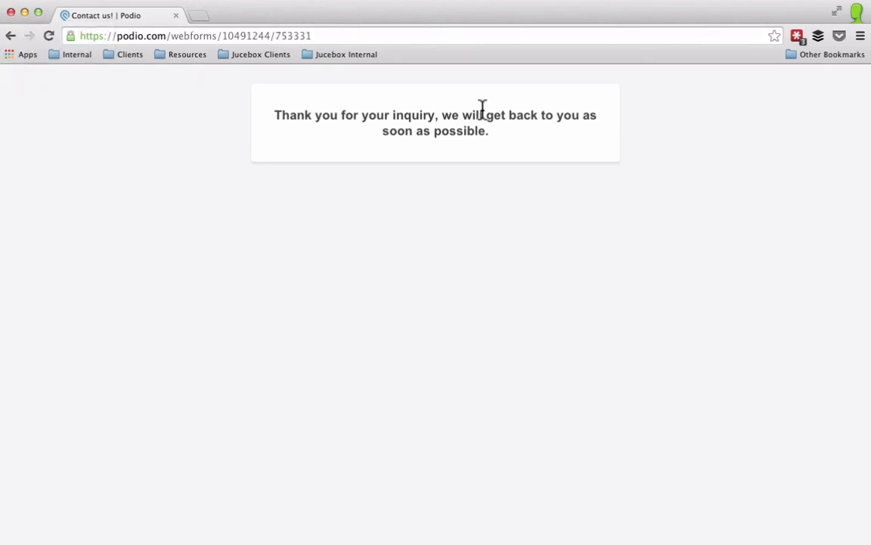
# Step: Go to podio.com and open the new Webform entry from the Activity Stream
pyautogui.click(169, 35)
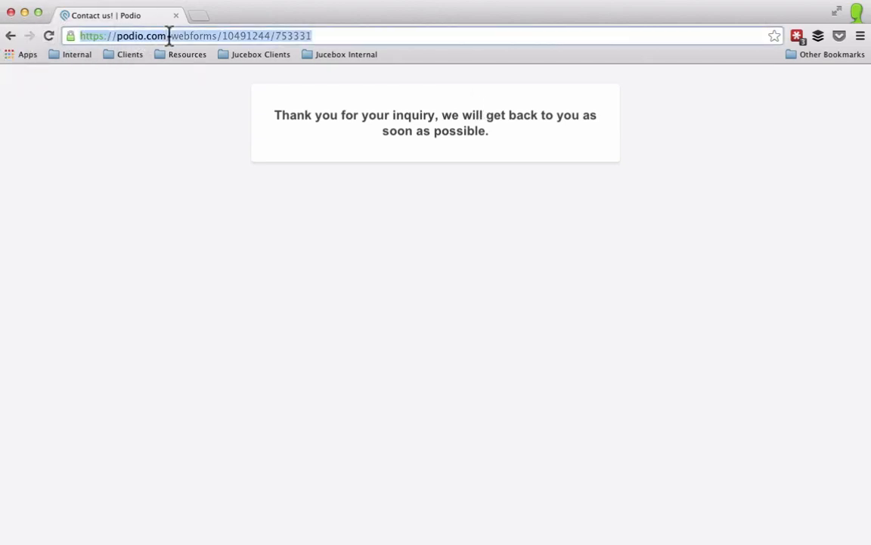
pyautogui.write('podi')
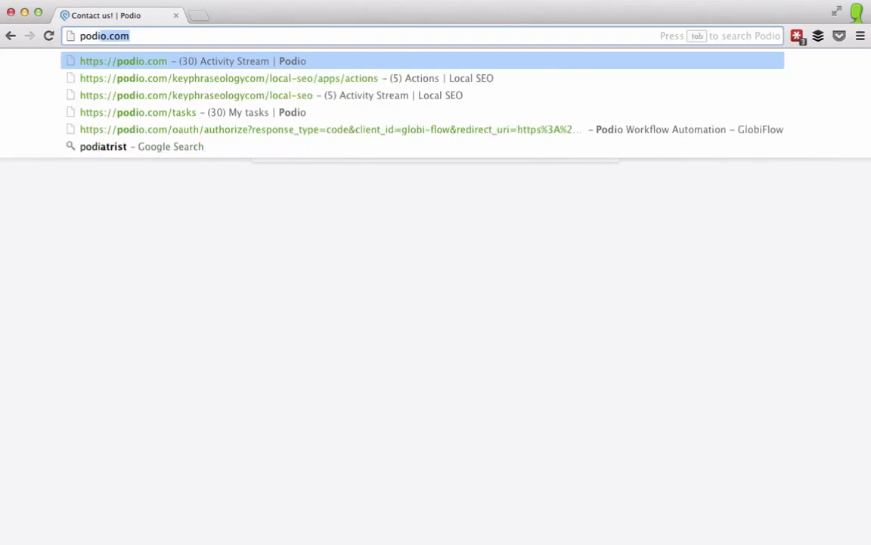
pyautogui.write('o.com')
pyautogui.press('Return')
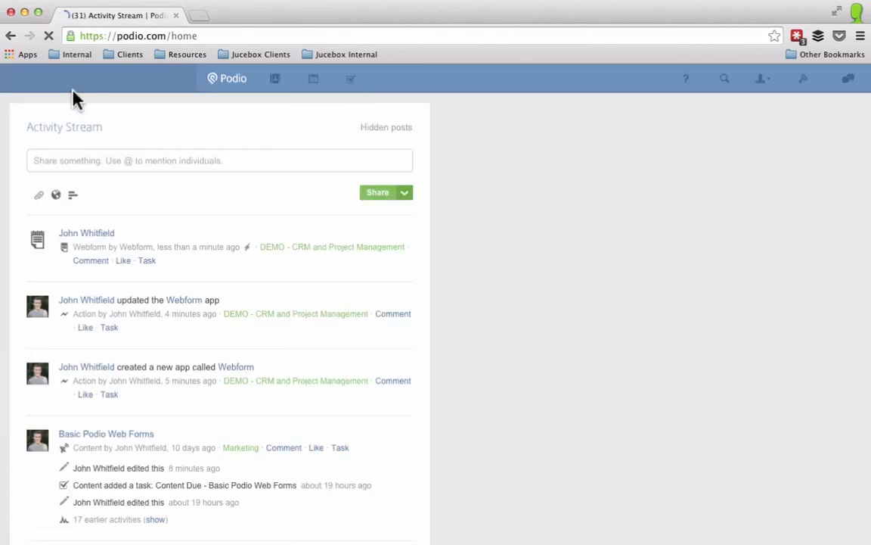
pyautogui.click(94, 229)
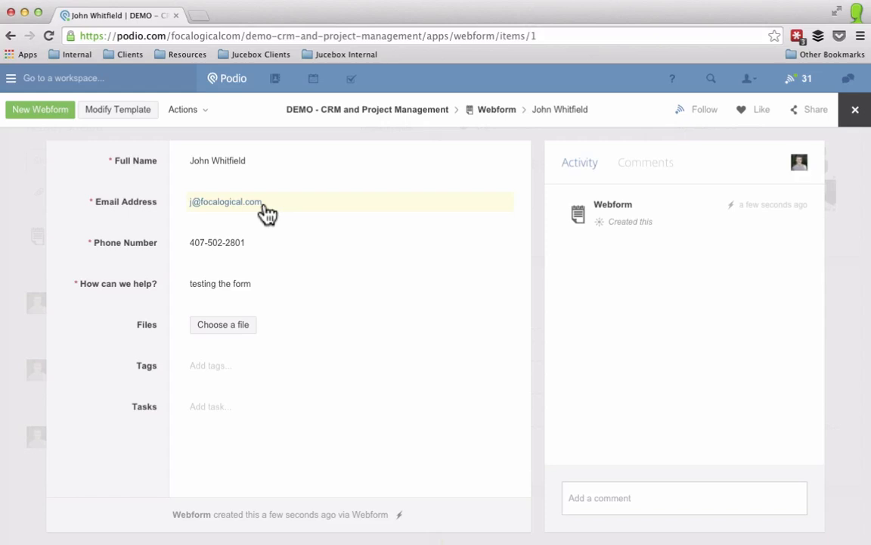
# Step: Add a Status category field at the top with options New, In Progress and Complete
pyautogui.click(118, 109)
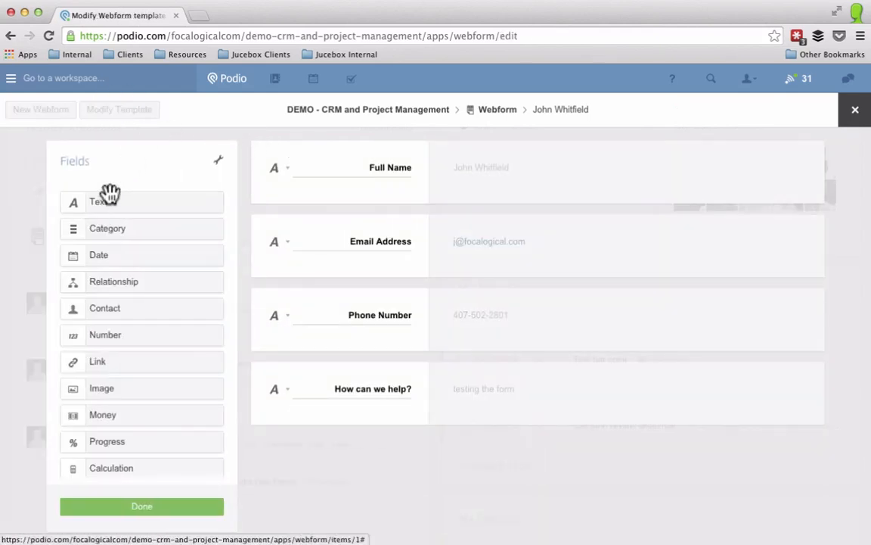
pyautogui.moveTo(107, 230); pyautogui.dragTo(331, 159)
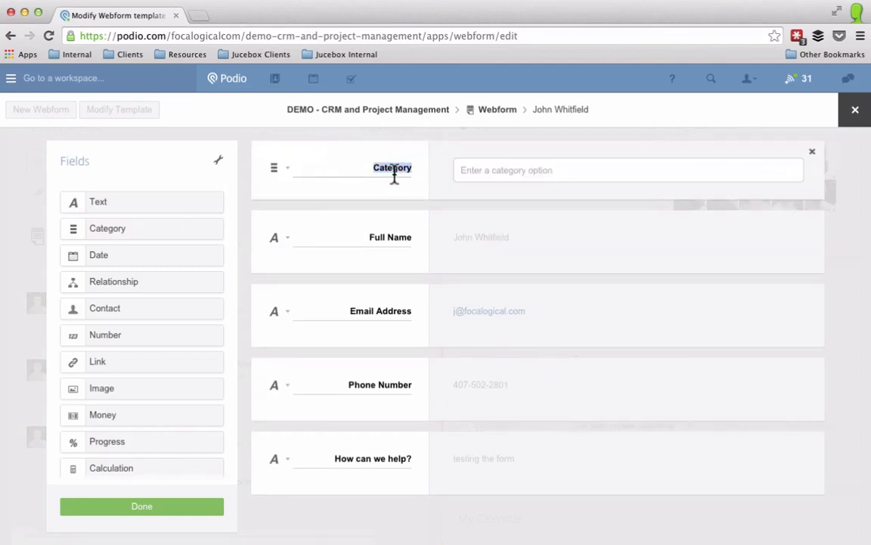
pyautogui.write('Status')
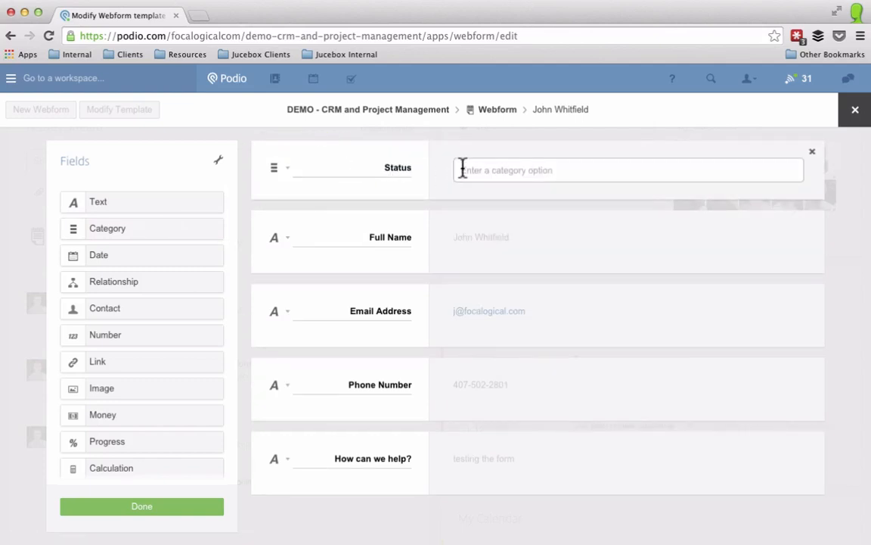
pyautogui.click(463, 169)
pyautogui.write('New')
pyautogui.press('Return')
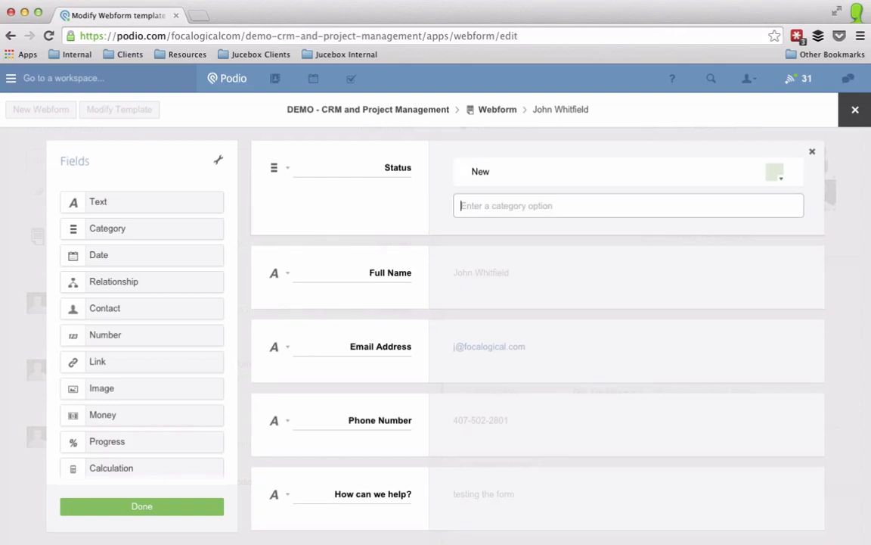
pyautogui.write('In Progress')
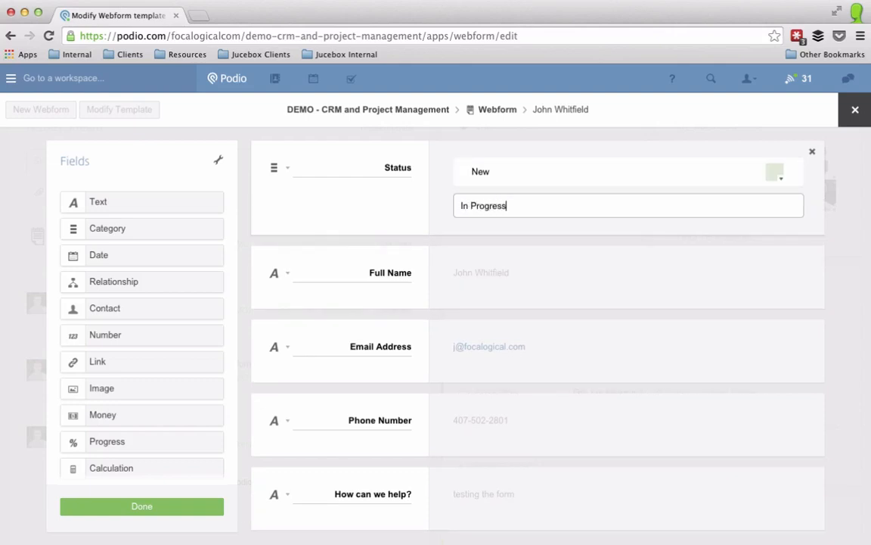
pyautogui.press('Return')
pyautogui.write('Complete')
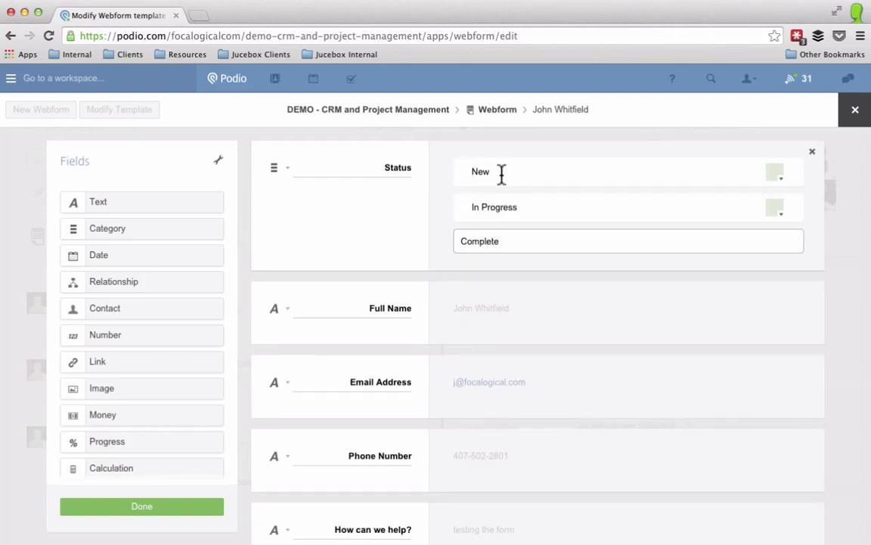
pyautogui.press('Return')
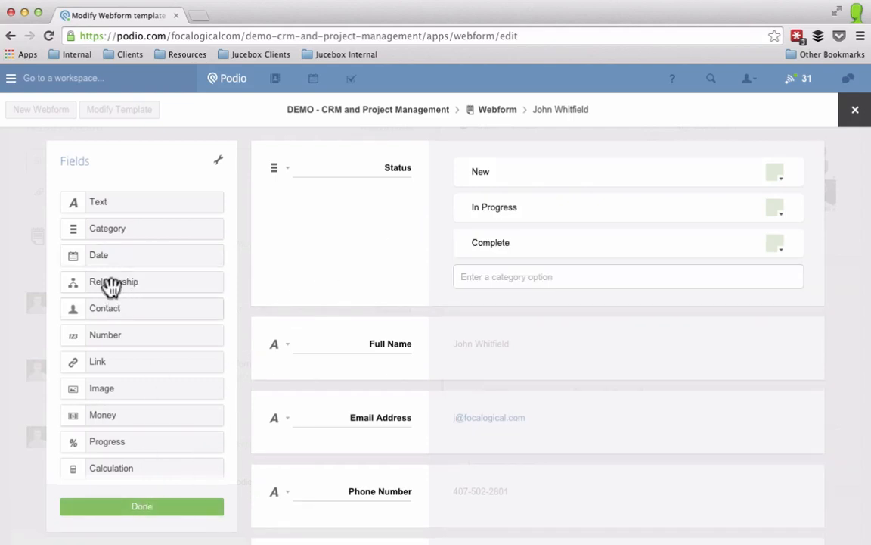
# Step: Add an Assigned Resource contact field limited to workspace members and save the template
pyautogui.moveTo(102, 308); pyautogui.dragTo(337, 322)
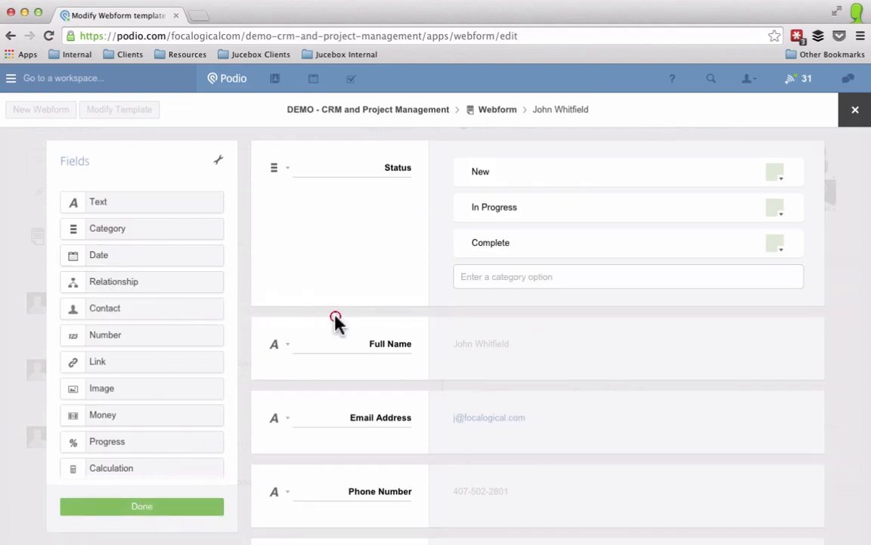
pyautogui.moveTo(141, 313); pyautogui.dragTo(302, 338)
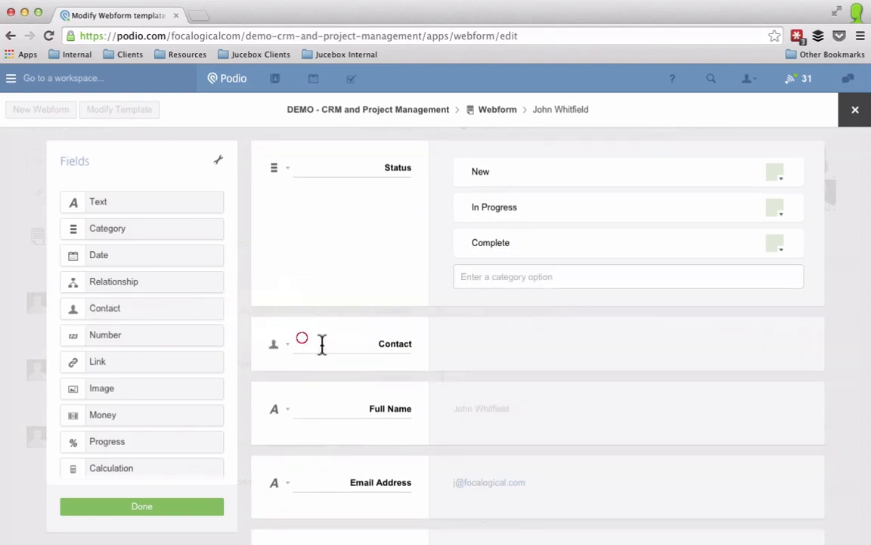
pyautogui.doubleClick(383, 342)
pyautogui.write('Assgne')
pyautogui.press('BackSpace')
pyautogui.press('BackSpace')
pyautogui.press('BackSpace')
pyautogui.write('igned Resou')
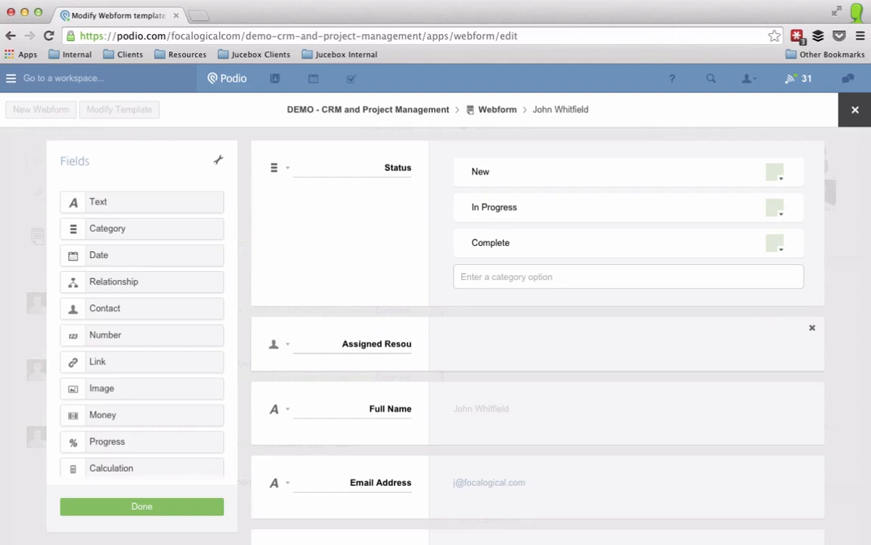
pyautogui.write('rce')
pyautogui.click(285, 344)
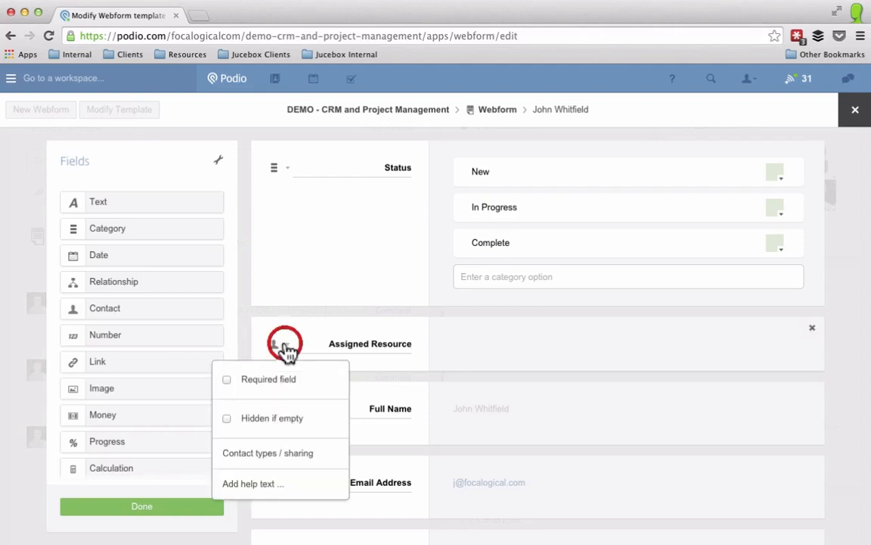
pyautogui.click(250, 454)
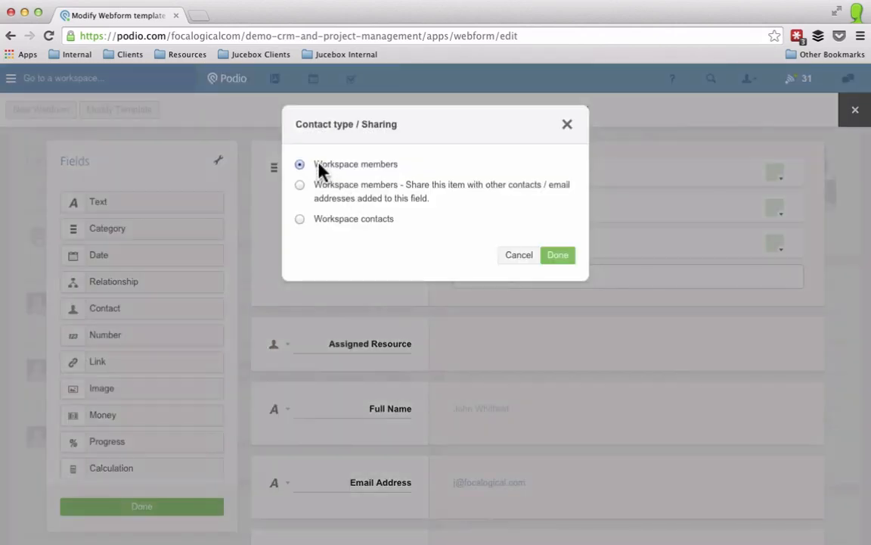
pyautogui.click(560, 254)
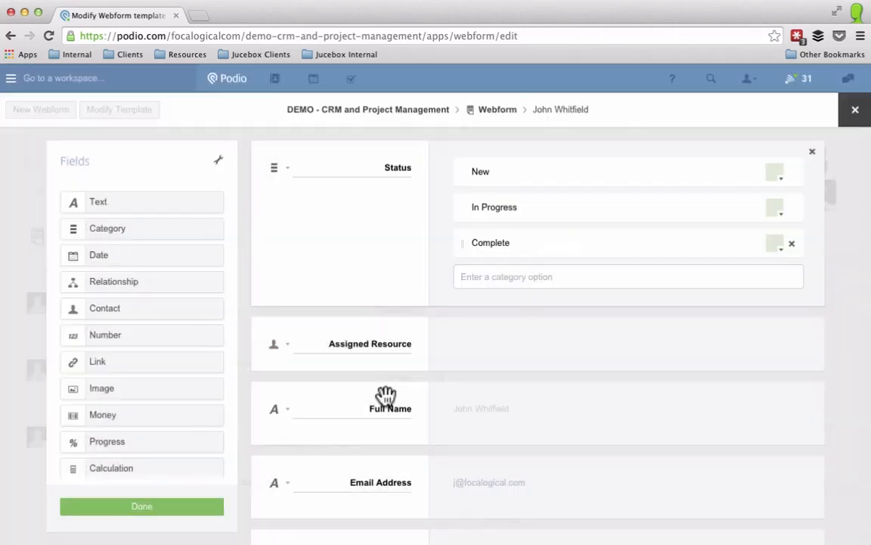
pyautogui.click(152, 514)
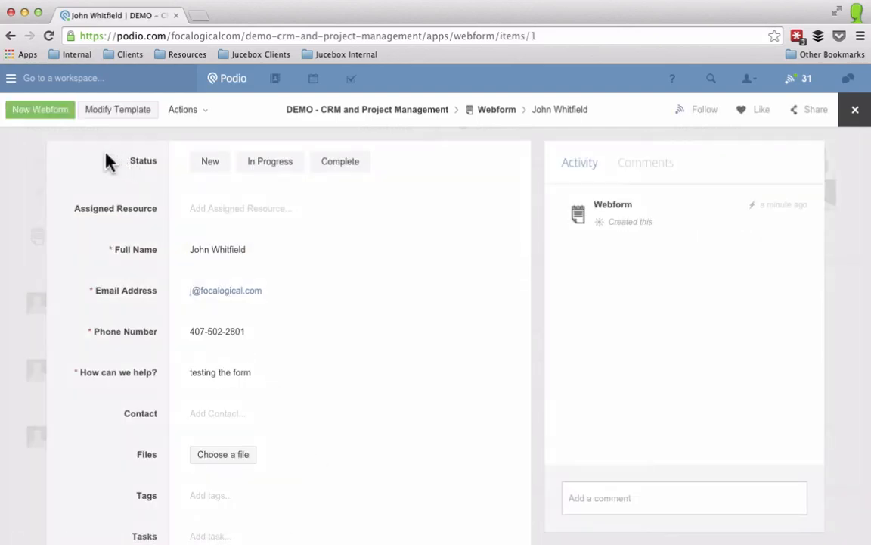
# Step: Return to the Webform app and reopen its web form generator
pyautogui.click(497, 111)
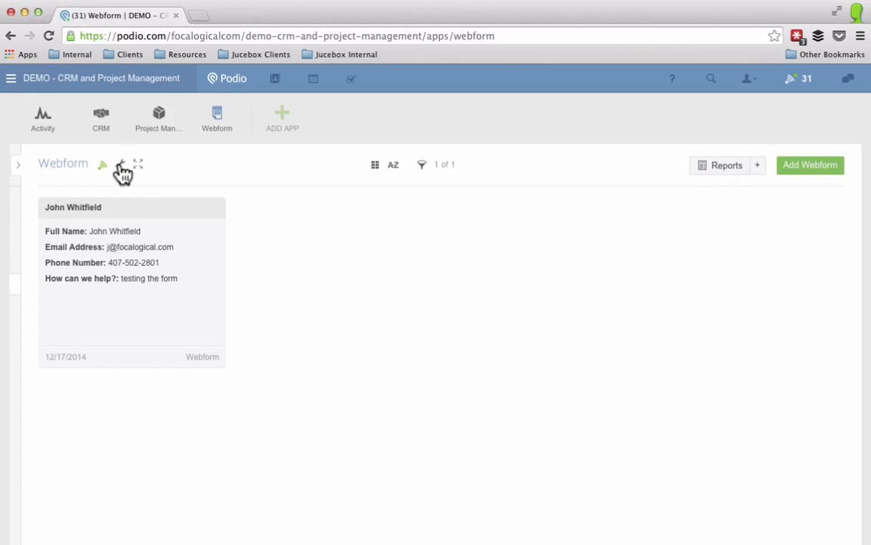
pyautogui.click(120, 164)
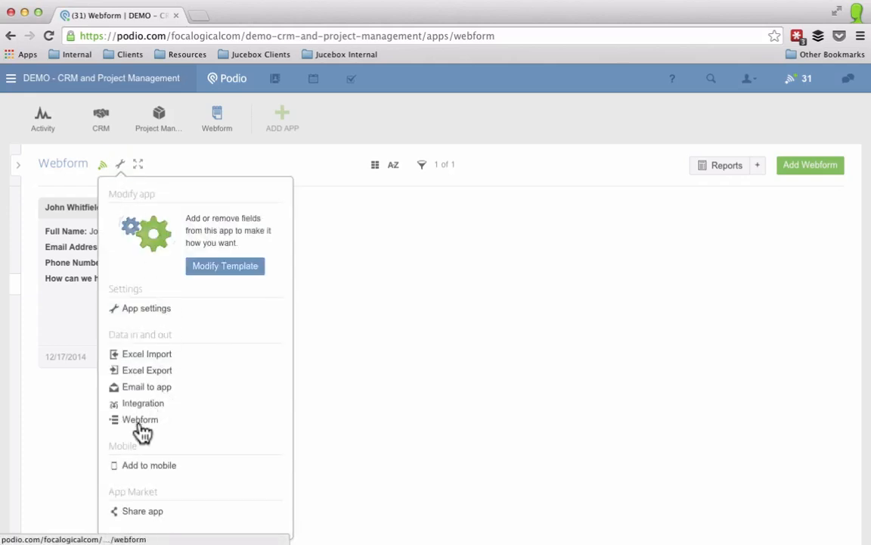
pyautogui.click(133, 420)
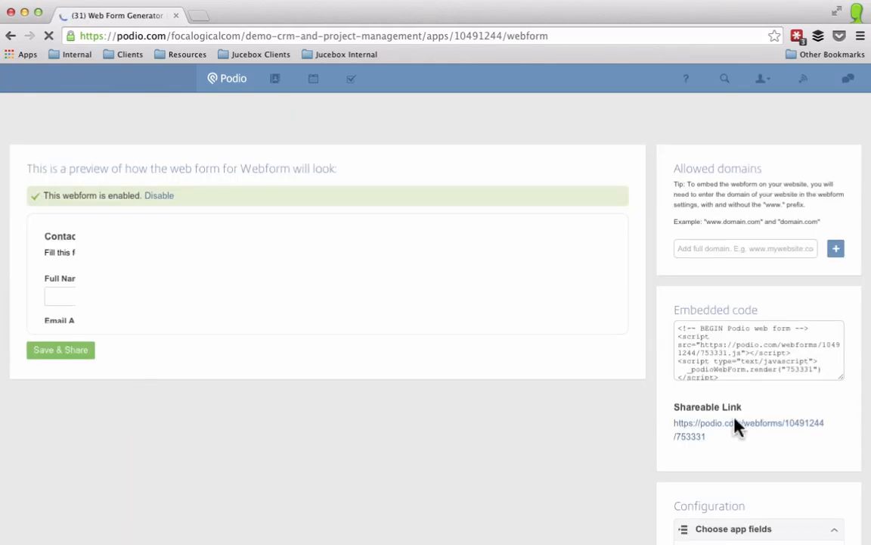
pyautogui.scroll(-3, 704, 447)
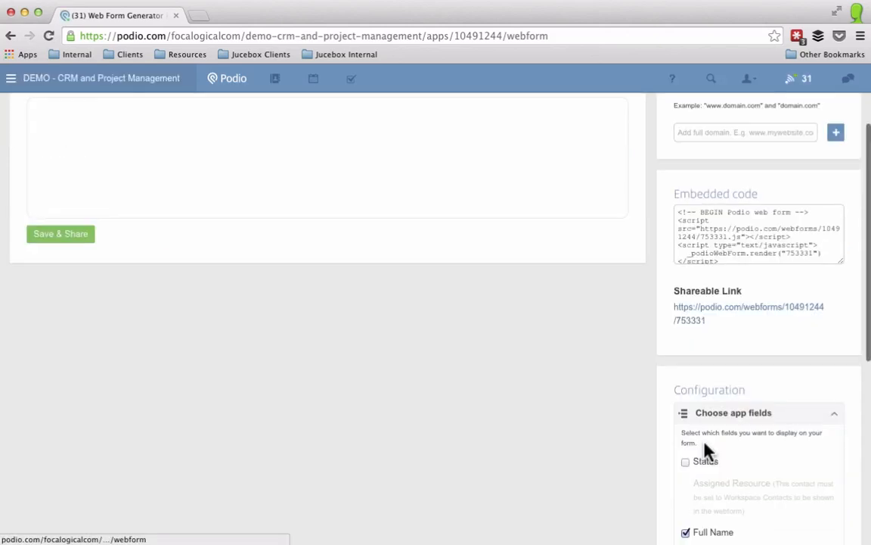
pyautogui.scroll(-3, 704, 446)
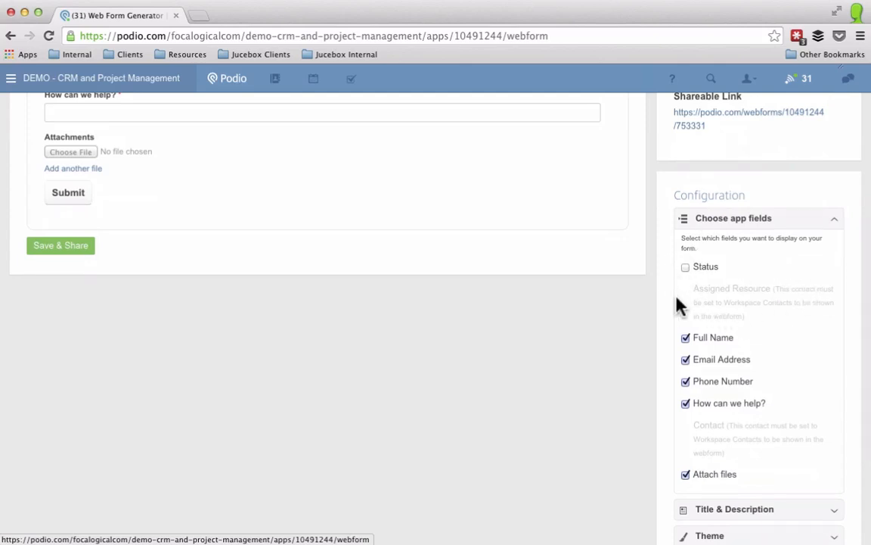
# Step: Deselect Attach files from the form's fields, then save and share the web form
pyautogui.click(686, 269)
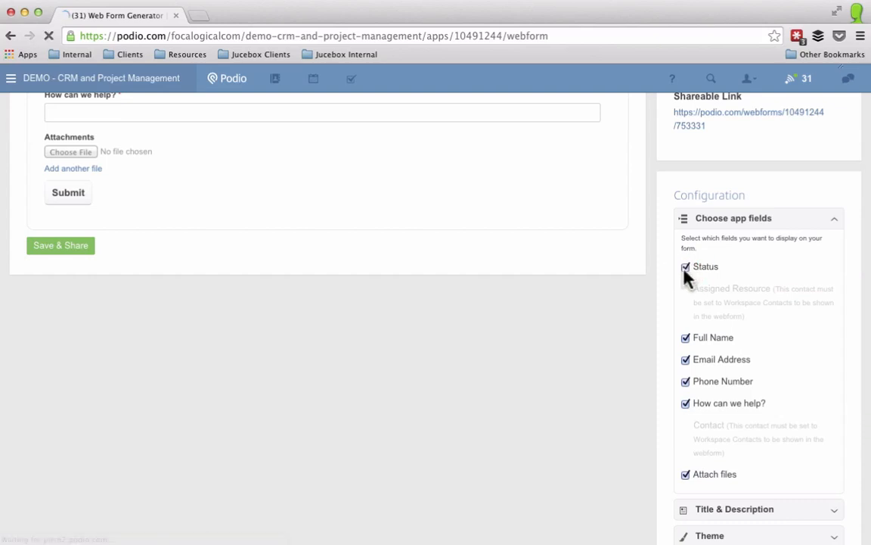
pyautogui.click(686, 269)
pyautogui.click(686, 475)
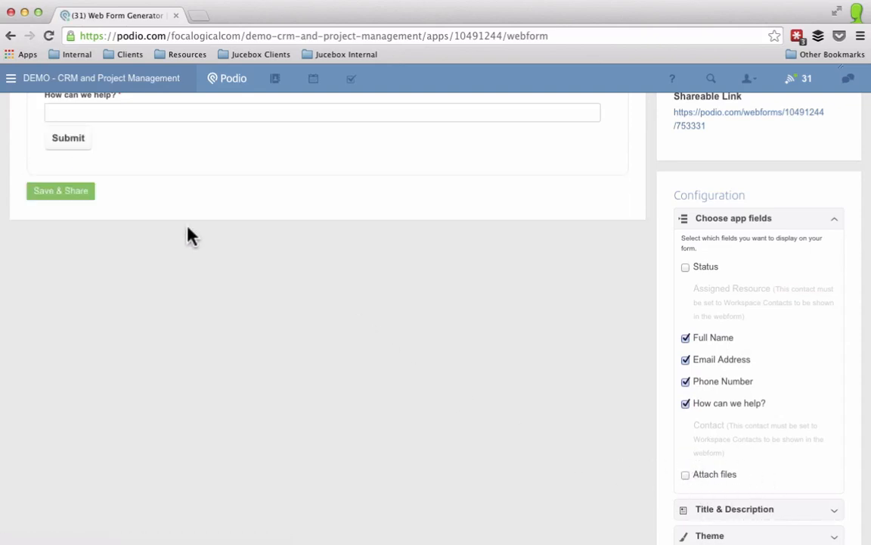
pyautogui.scroll(2, 110, 230)
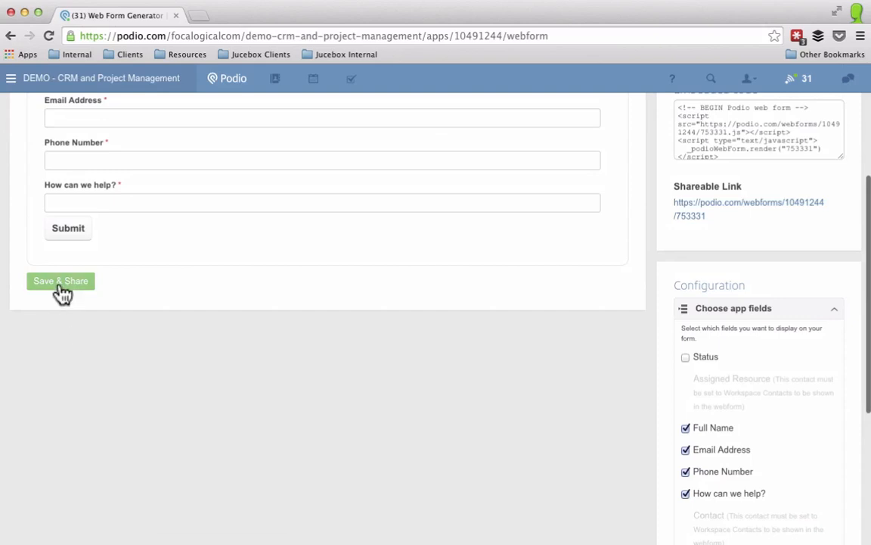
pyautogui.click(90, 282)
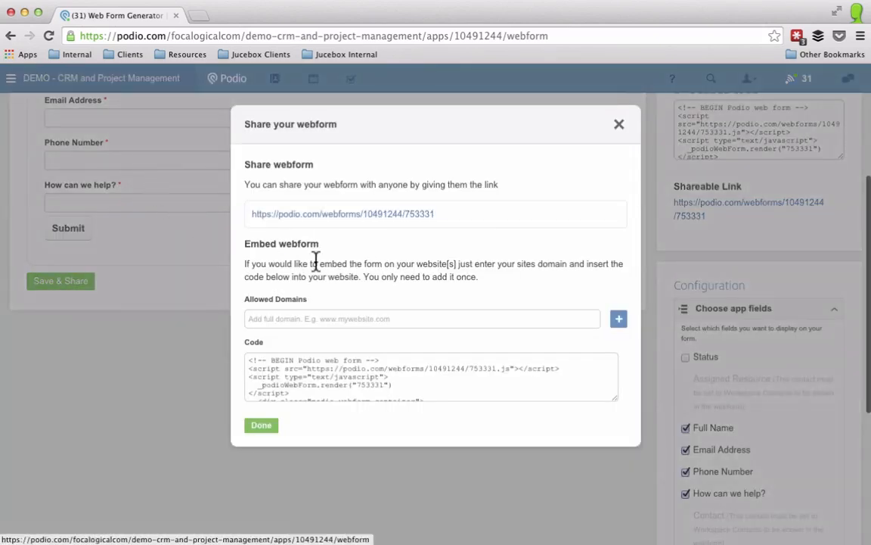
pyautogui.tripleClick(462, 219)
pyautogui.click(202, 202)
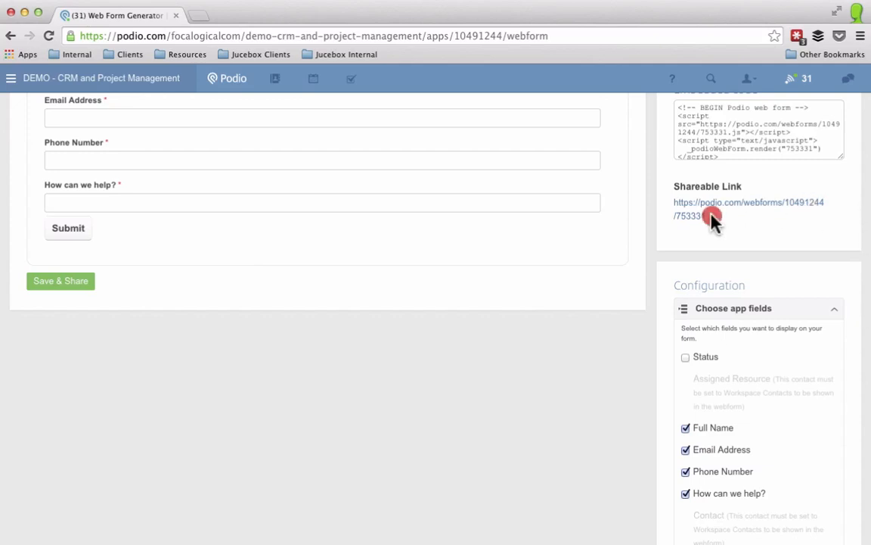
pyautogui.moveTo(714, 217); pyautogui.dragTo(672, 202)
pyautogui.press('super+c')
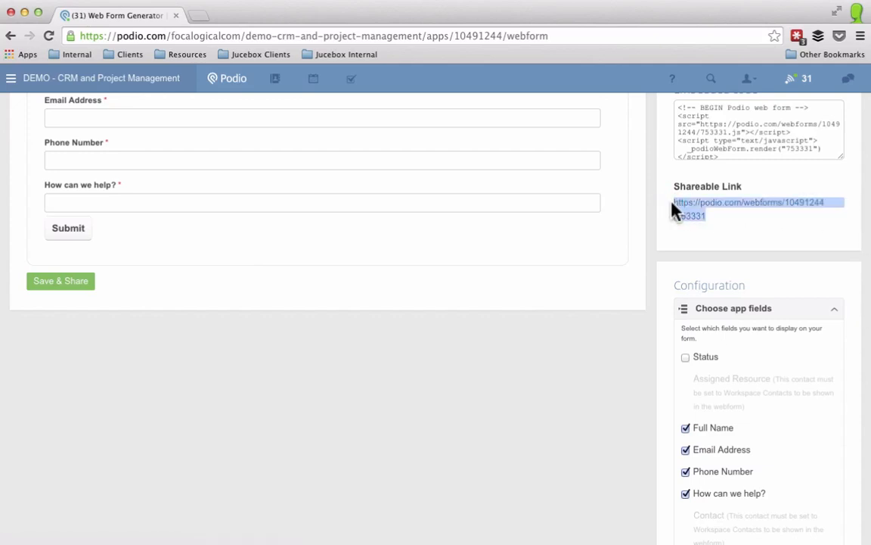
# Step: Load the Contact us! form's shareable link in a new browser tab
pyautogui.click(198, 17)
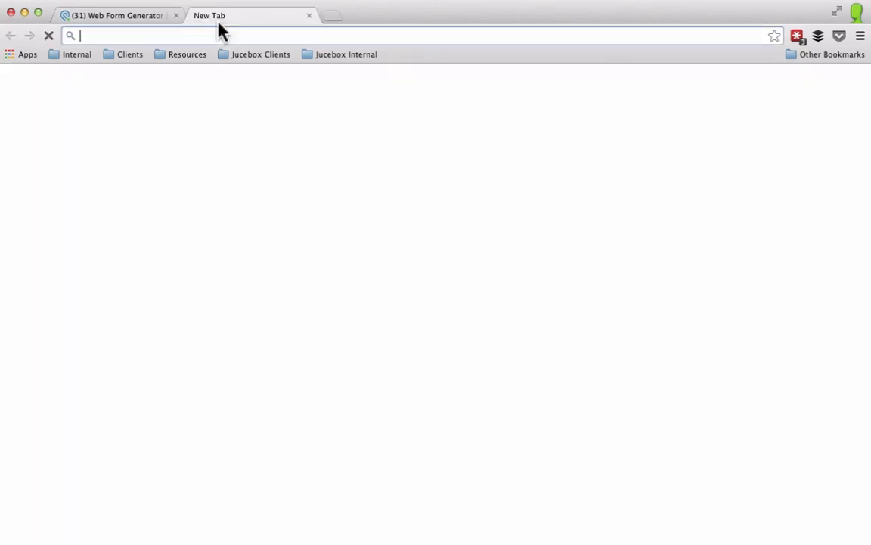
pyautogui.press('super+v')
pyautogui.press('Return')
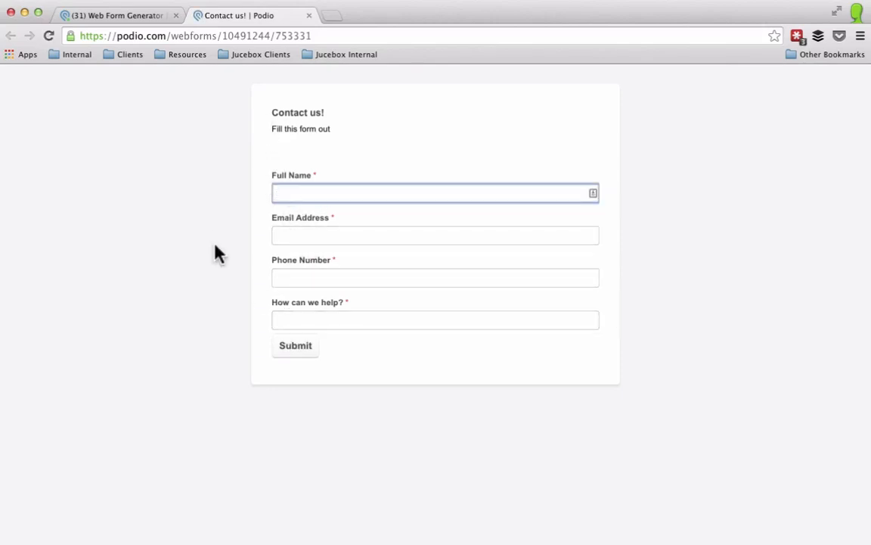
# Step: Go back to the Webform app's list of entries in Podio
pyautogui.click(142, 21)
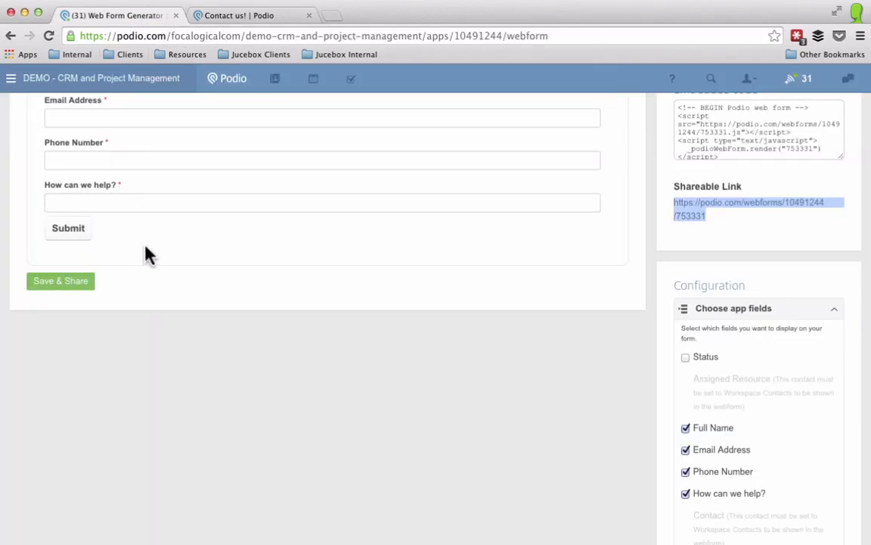
pyautogui.scroll(5, 144, 250)
pyautogui.click(217, 121)
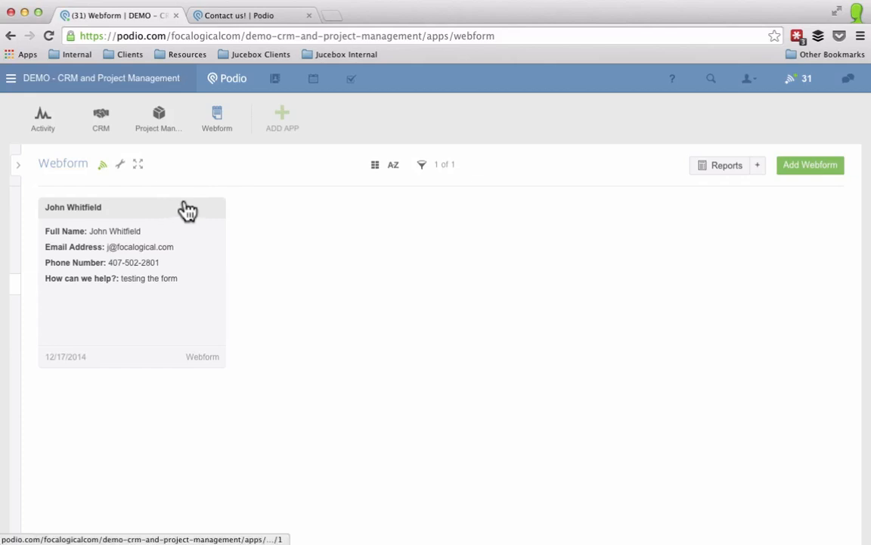
pyautogui.click(171, 235)
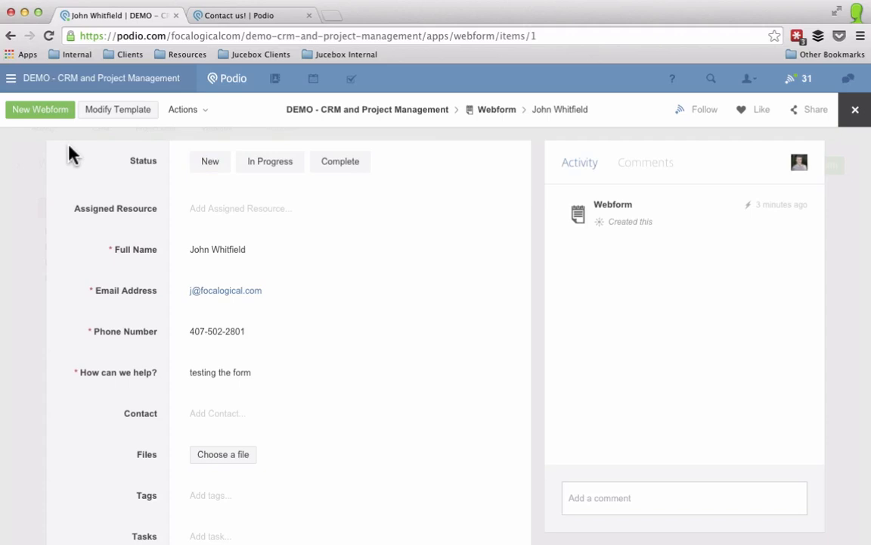
pyautogui.click(26, 178)
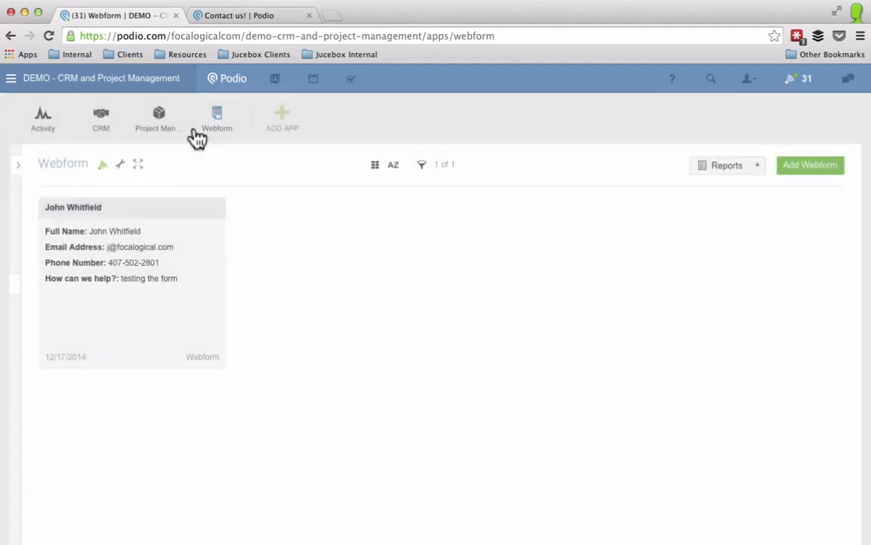
# Step: Create a new Webform workflow with a Create Task action under Then
pyautogui.click(120, 165)
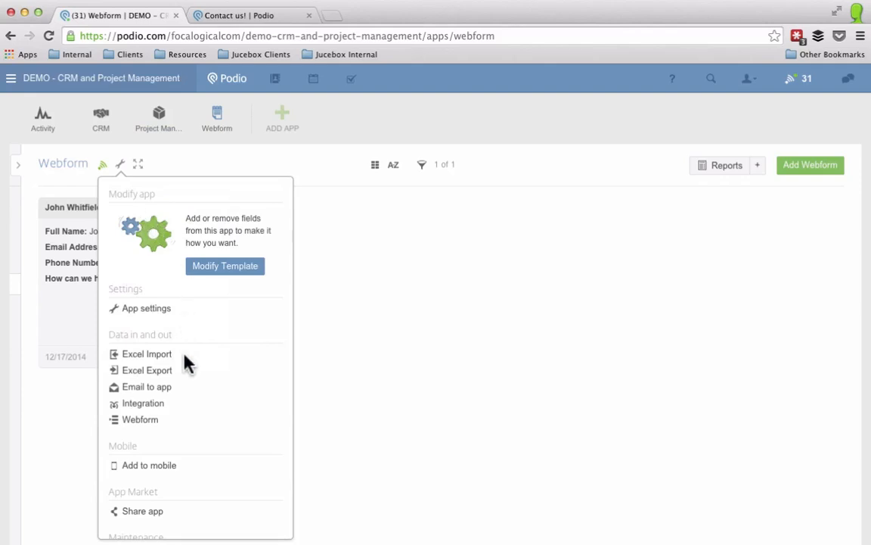
pyautogui.scroll(-3, 185, 360)
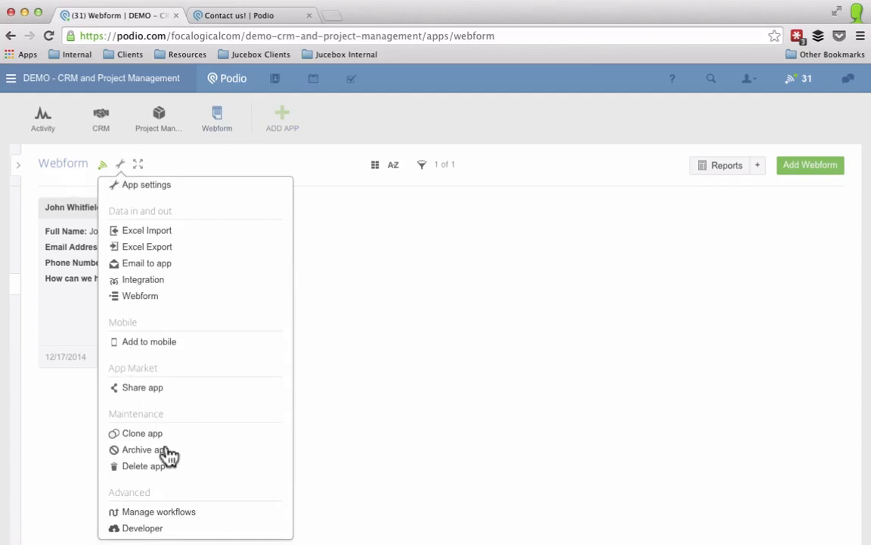
pyautogui.scroll(-1, 132, 488)
pyautogui.click(167, 490)
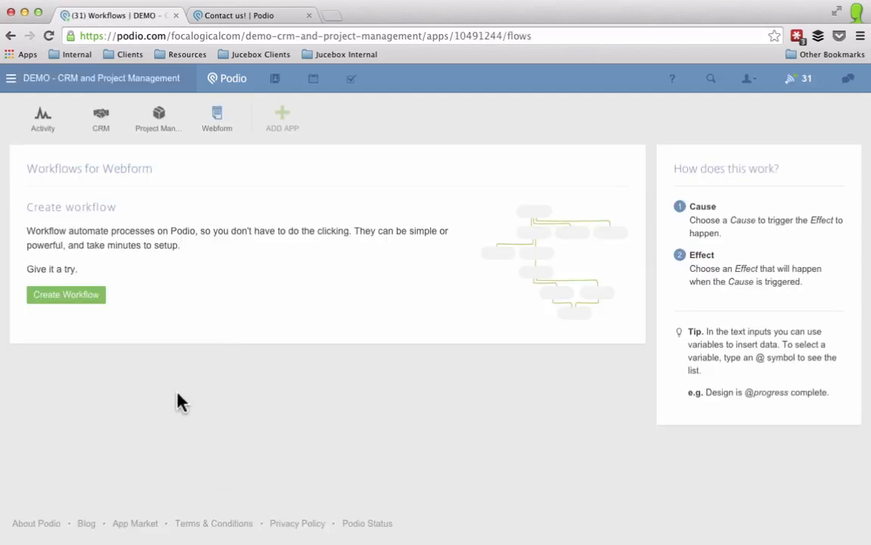
pyautogui.click(64, 299)
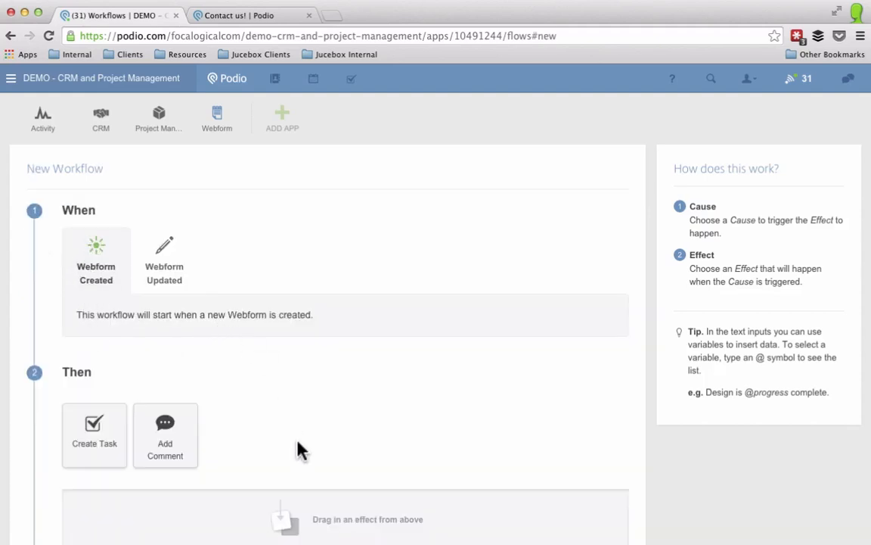
pyautogui.scroll(-4, 298, 449)
pyautogui.moveTo(109, 333); pyautogui.dragTo(107, 394)
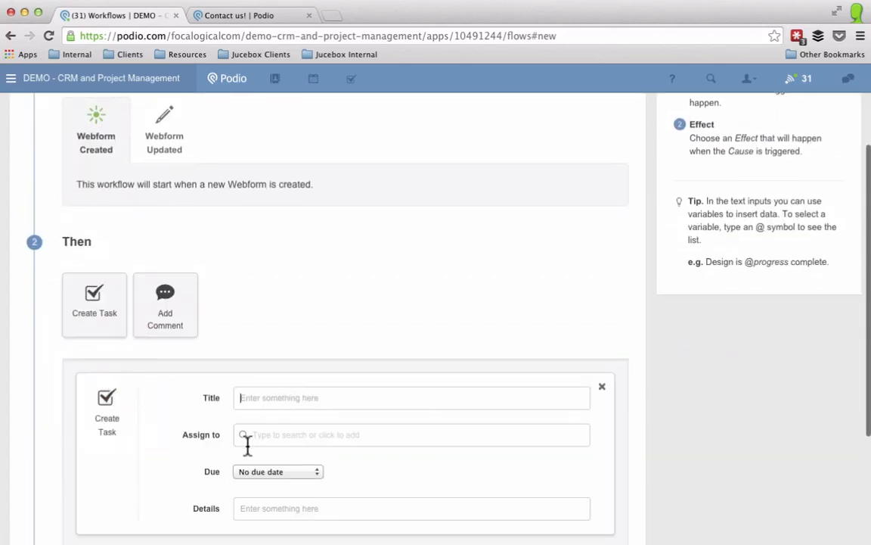
pyautogui.write('New')
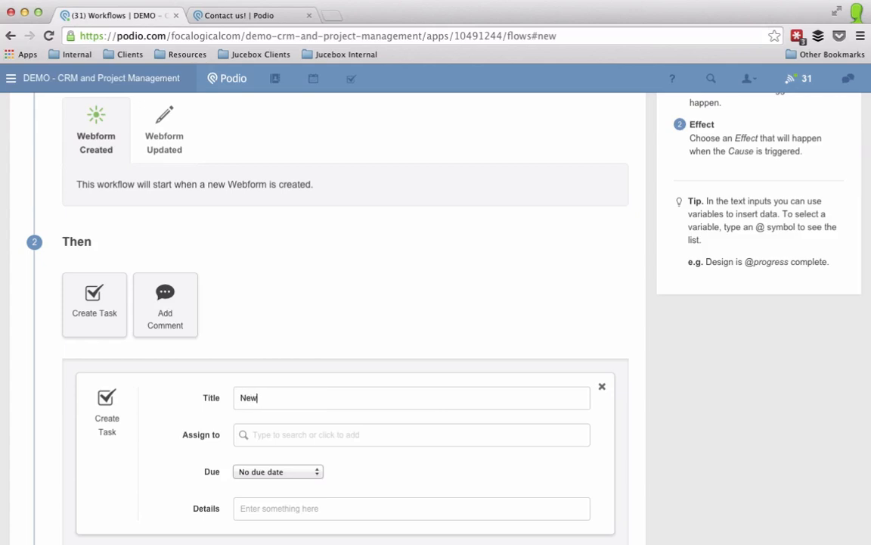
pyautogui.write(' Form submitted from ')
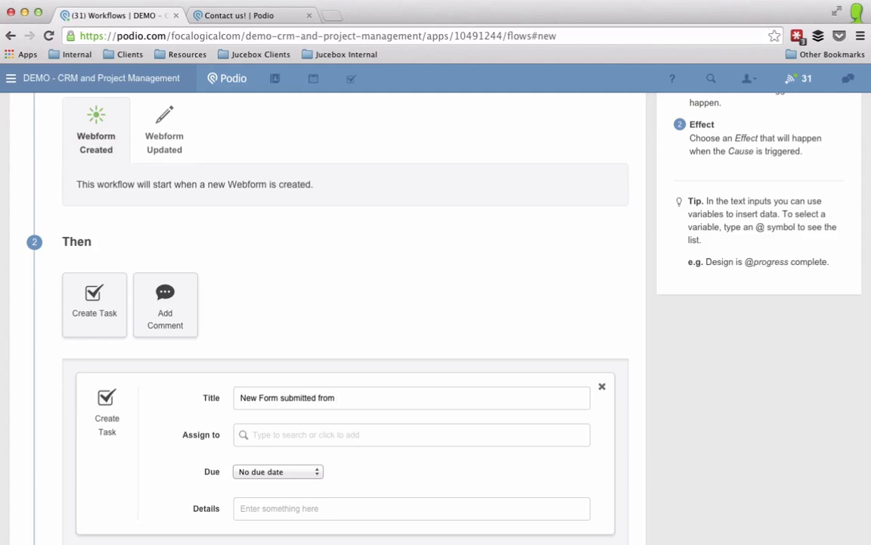
pyautogui.write('@')
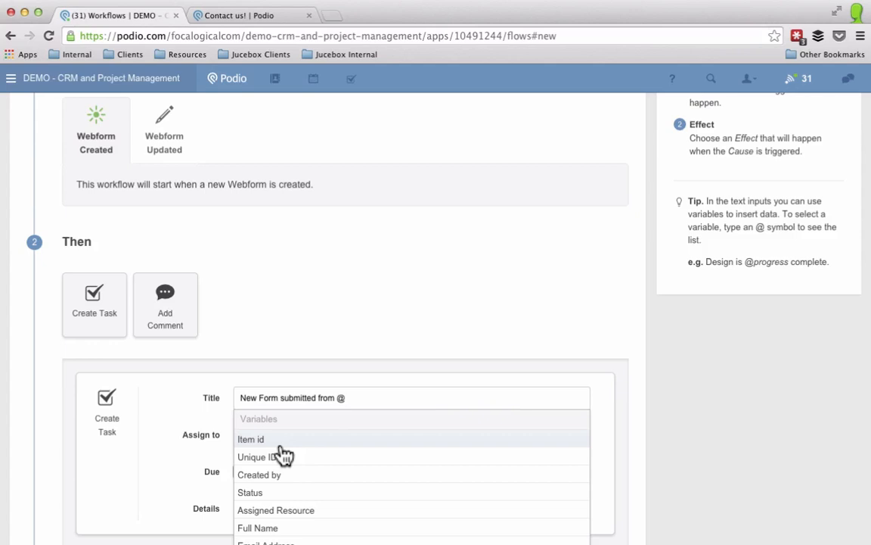
pyautogui.scroll(-2, 283, 454)
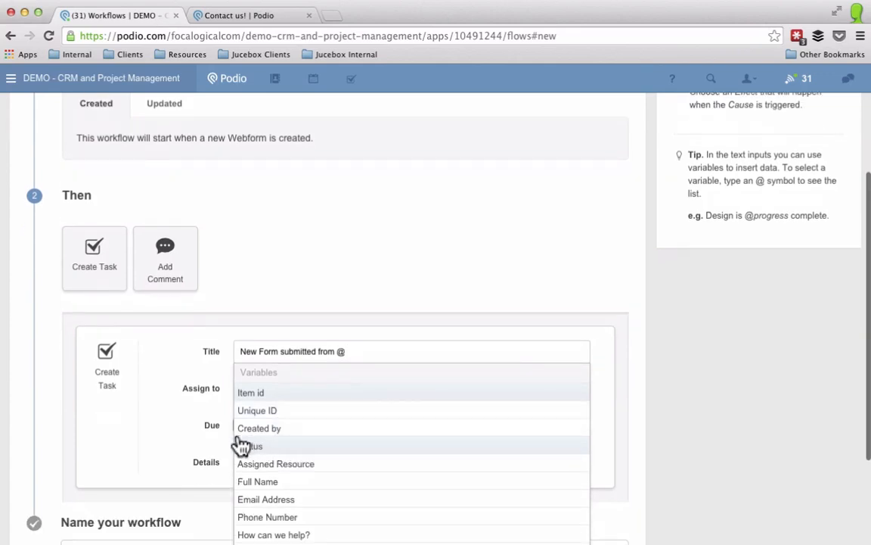
pyautogui.click(269, 484)
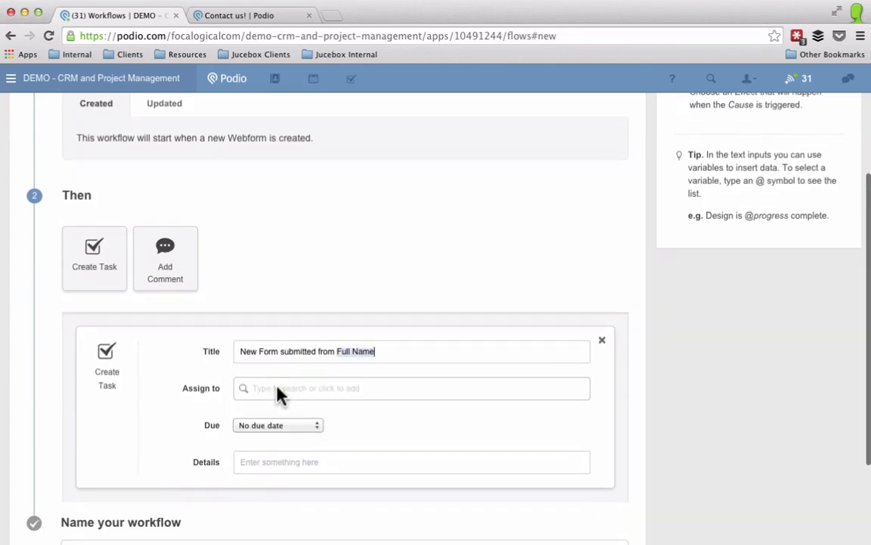
pyautogui.click(280, 392)
pyautogui.click(285, 426)
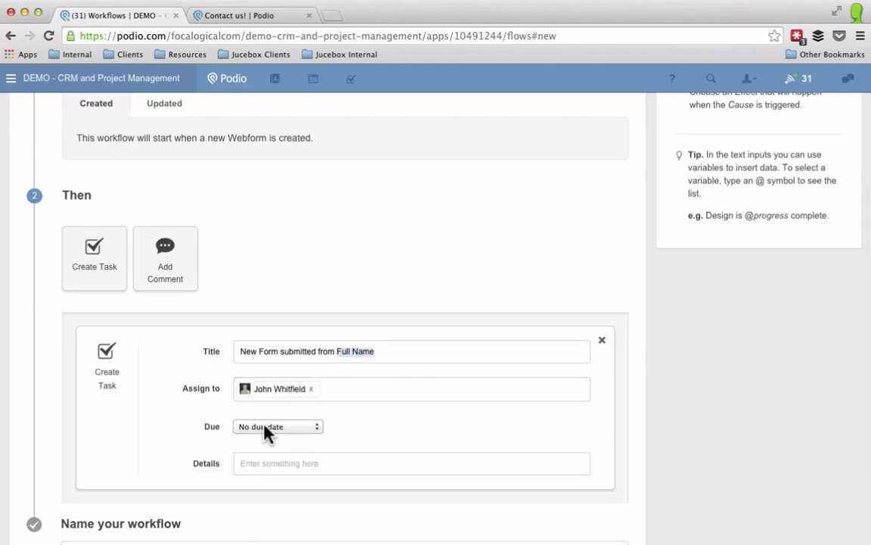
pyautogui.click(264, 428)
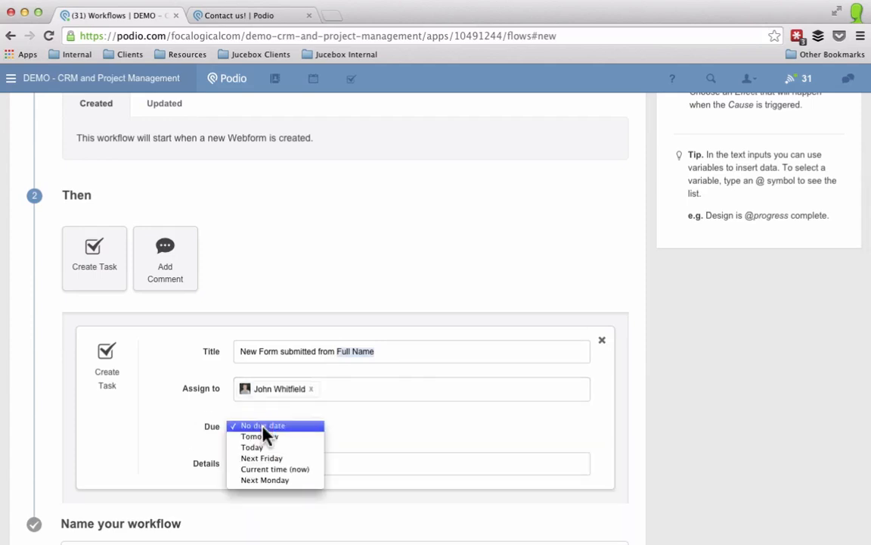
pyautogui.click(265, 470)
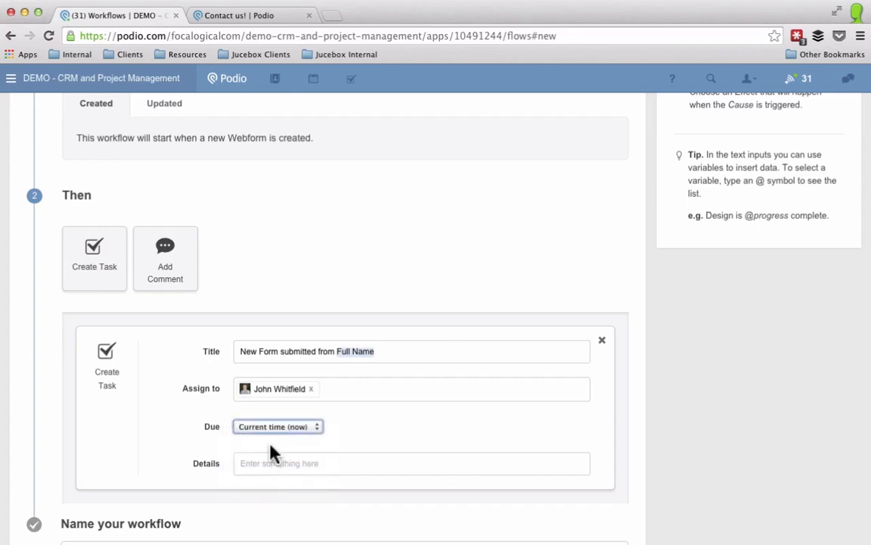
pyautogui.click(264, 463)
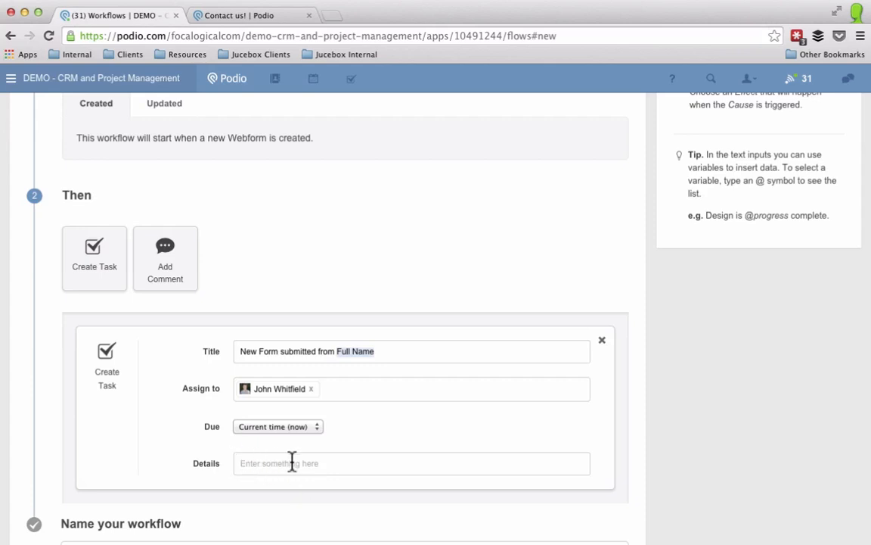
pyautogui.write('They submitted this information:')
pyautogui.press('Return')
pyautogui.write('@')
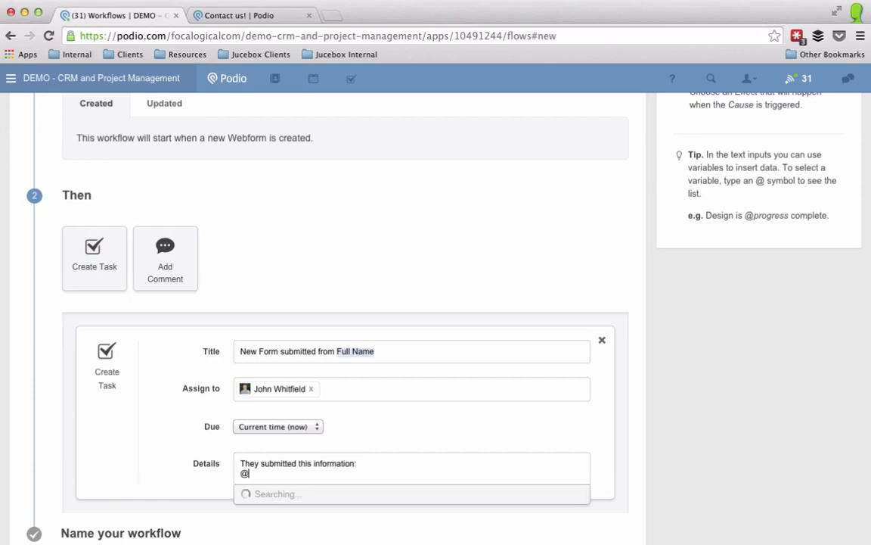
pyautogui.scroll(-3, 331, 474)
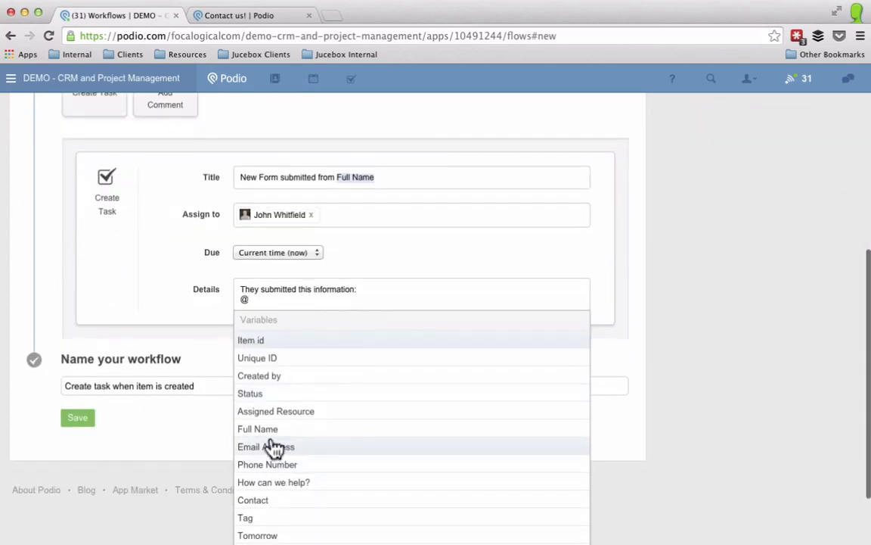
pyautogui.click(270, 482)
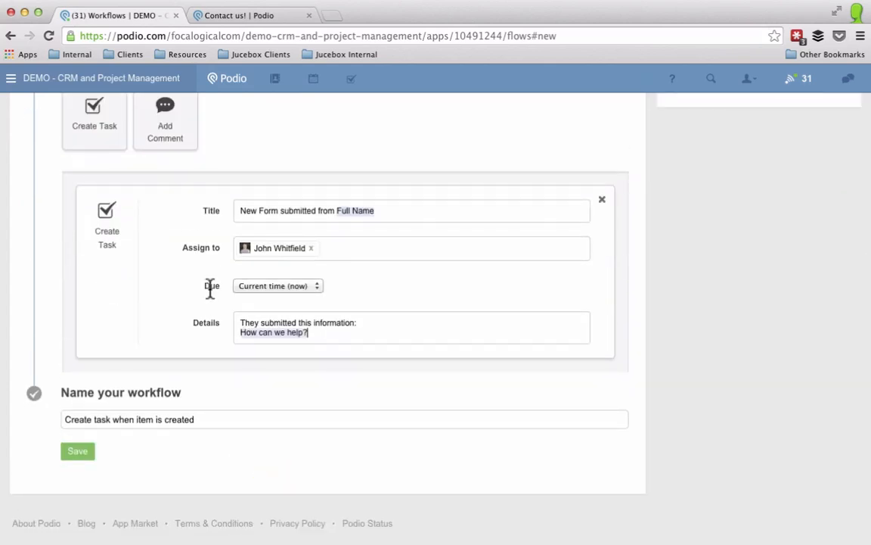
pyautogui.click(79, 456)
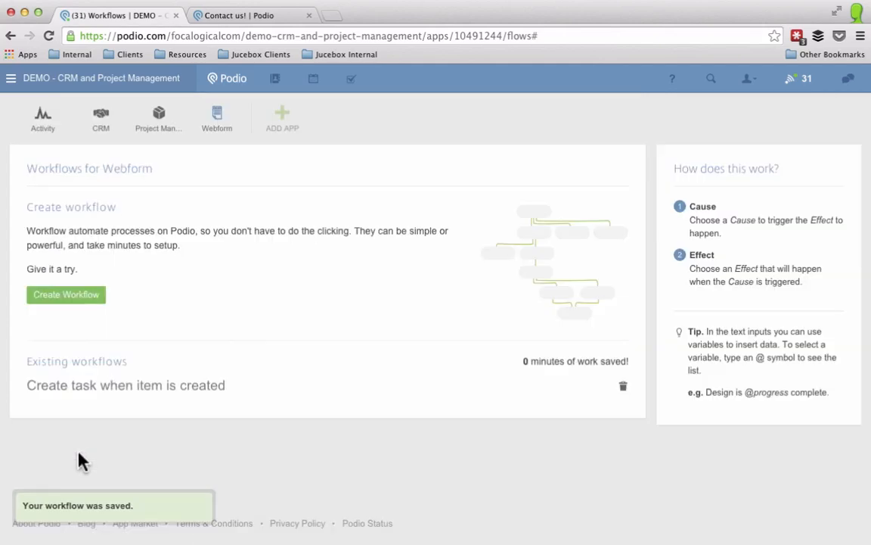
# Step: Fill in a test full name, email and phone, enter 'Need help with email.', and submit the form
pyautogui.click(249, 17)
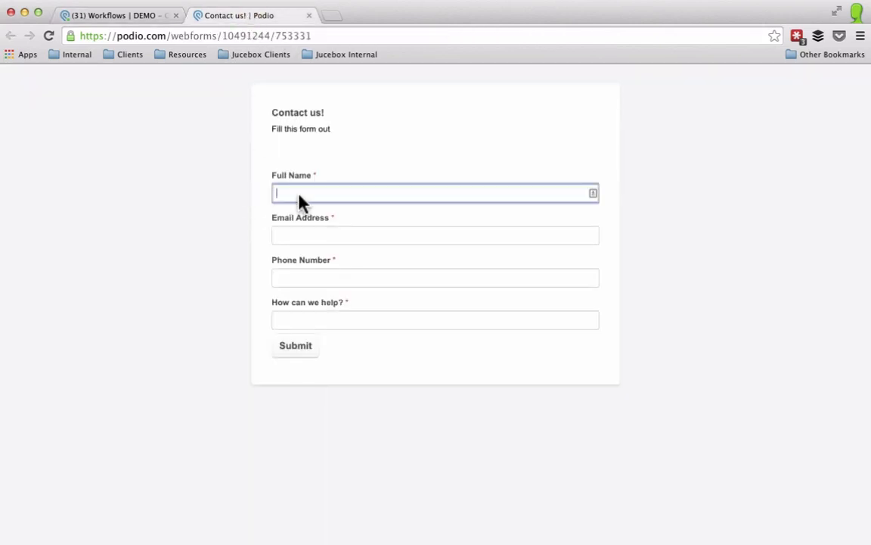
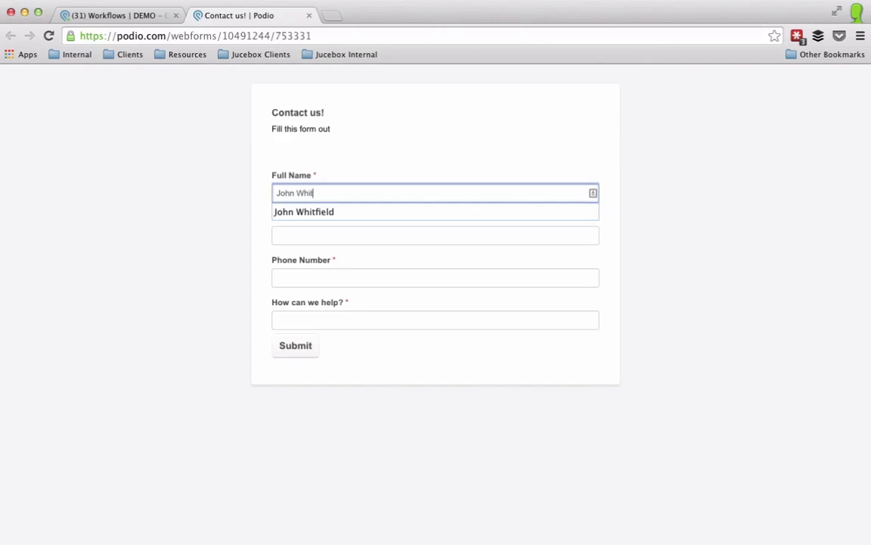
pyautogui.press('Tab')
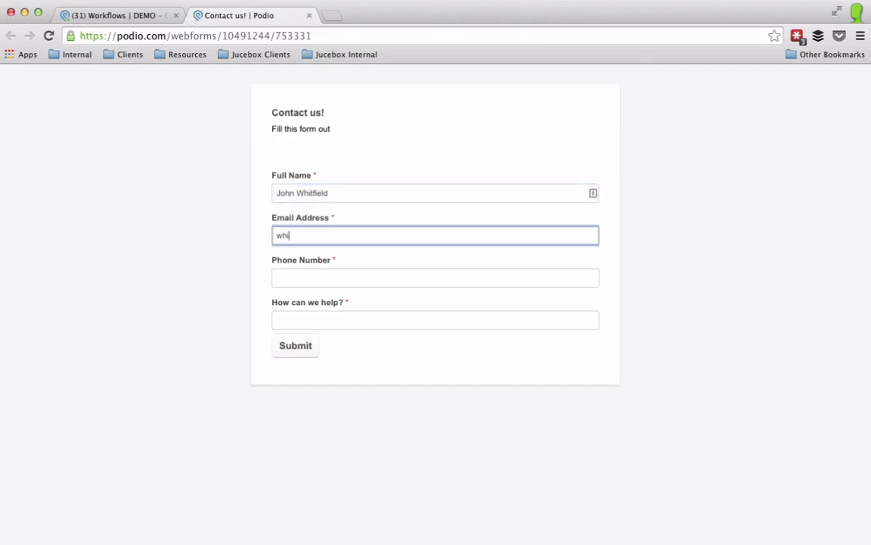
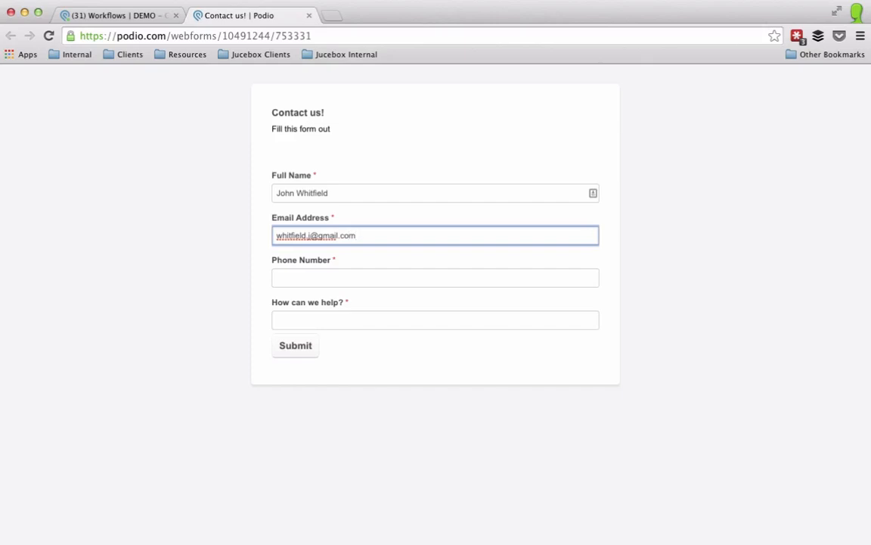
pyautogui.press('Tab')
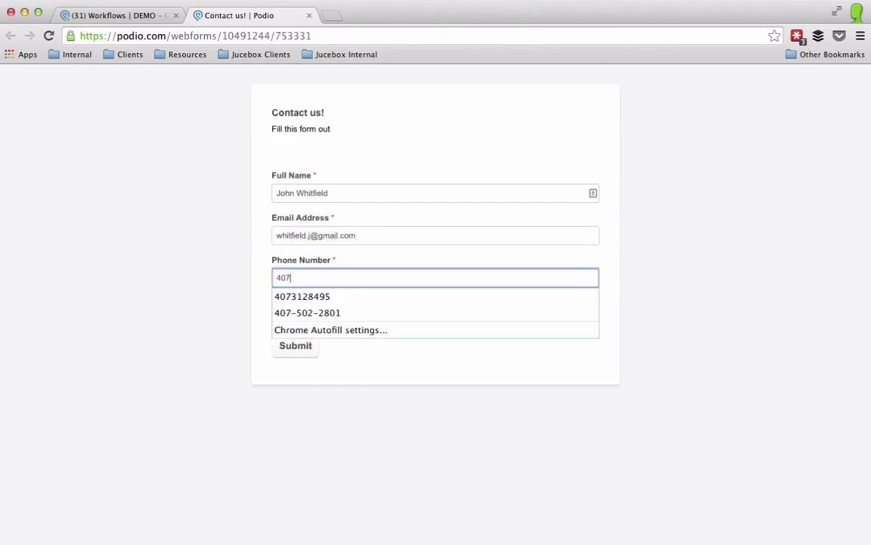
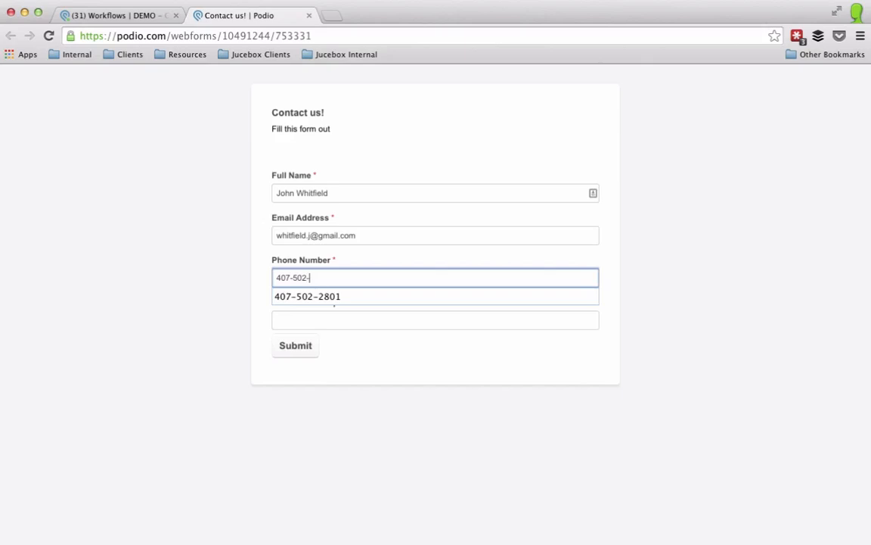
pyautogui.press('Tab')
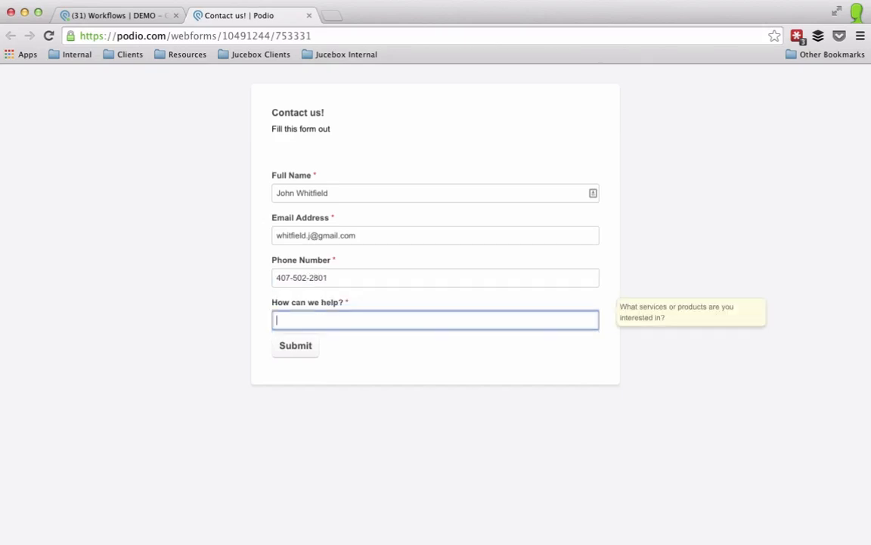
pyautogui.write('Need help with email.')
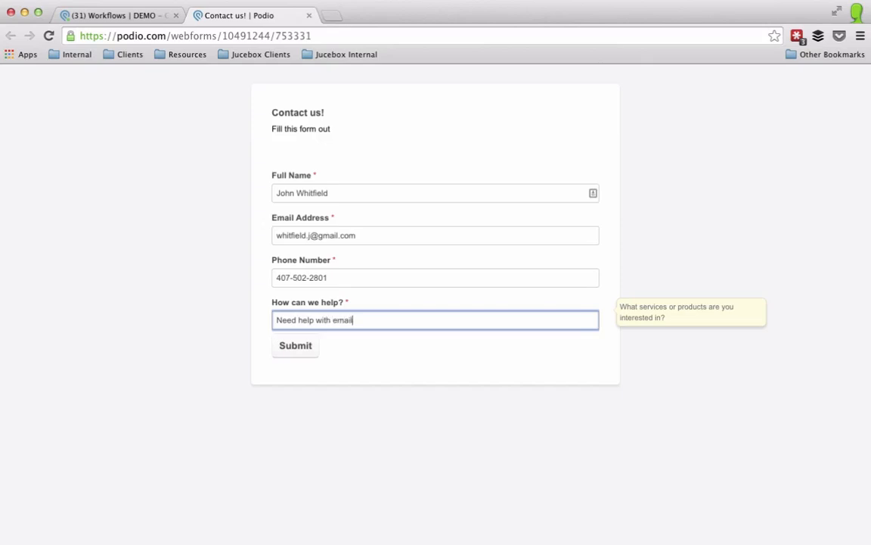
pyautogui.click(293, 348)
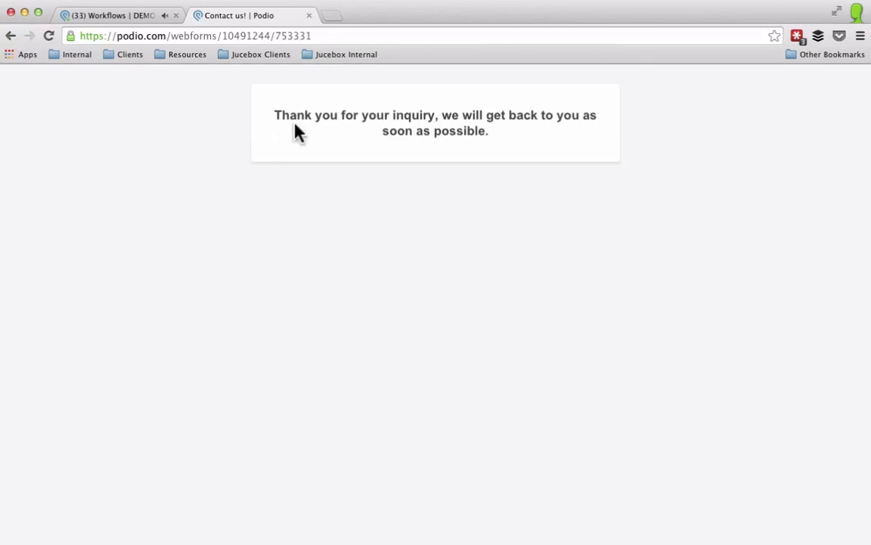
# Step: Open the new webform entry's follow-up task and mark it as done
pyautogui.click(148, 17)
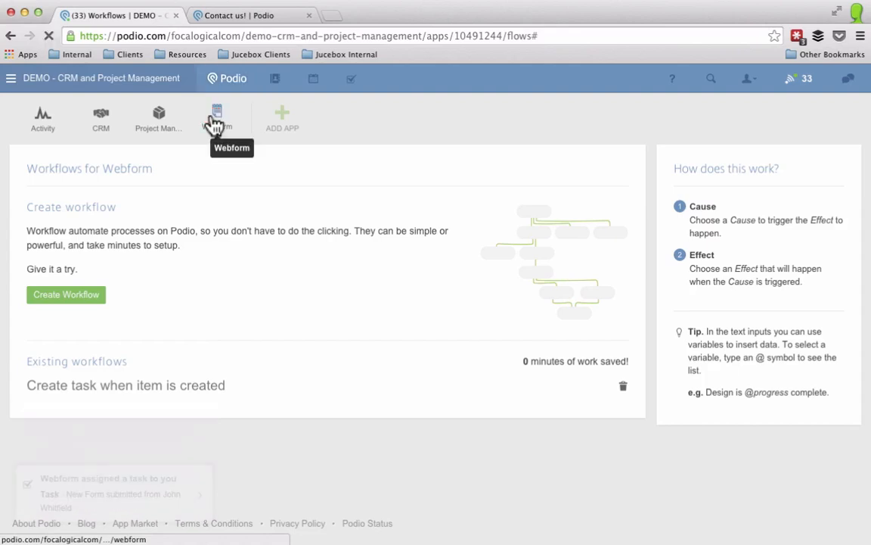
pyautogui.click(215, 123)
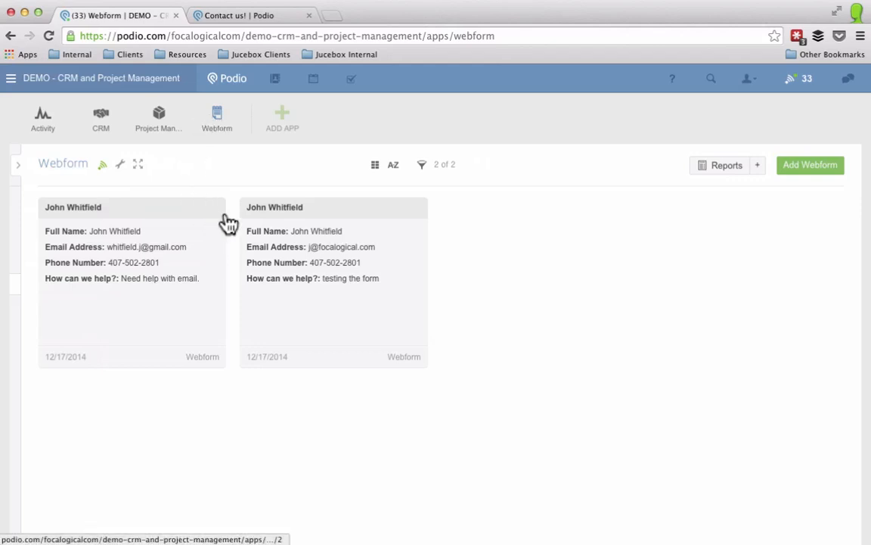
pyautogui.click(157, 293)
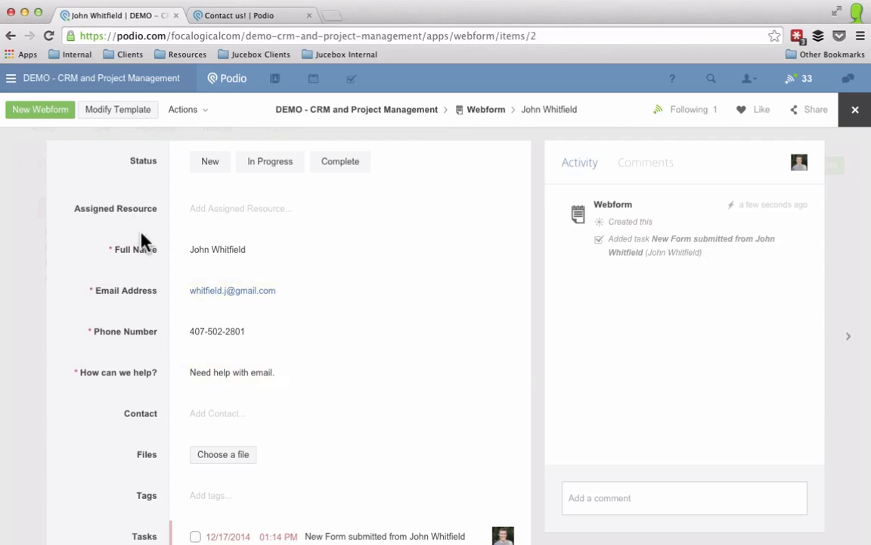
pyautogui.scroll(-2, 99, 304)
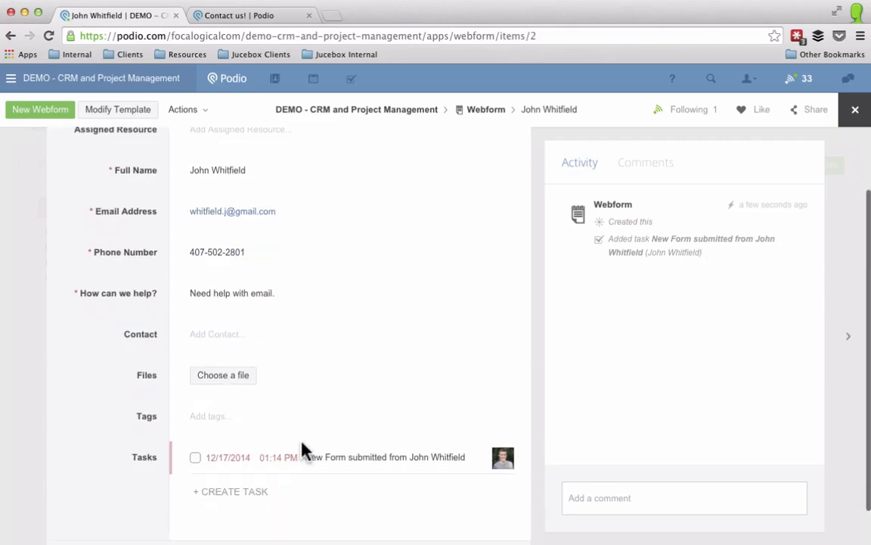
pyautogui.click(340, 413)
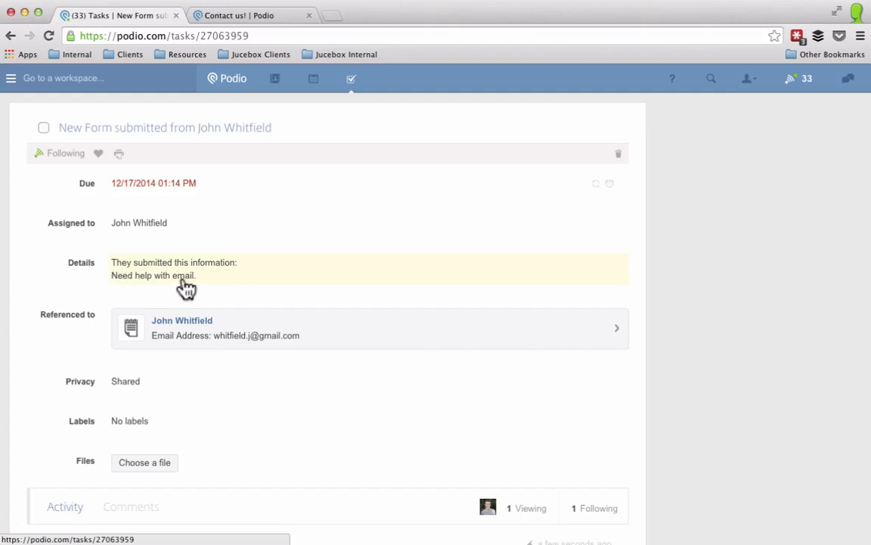
pyautogui.click(43, 127)
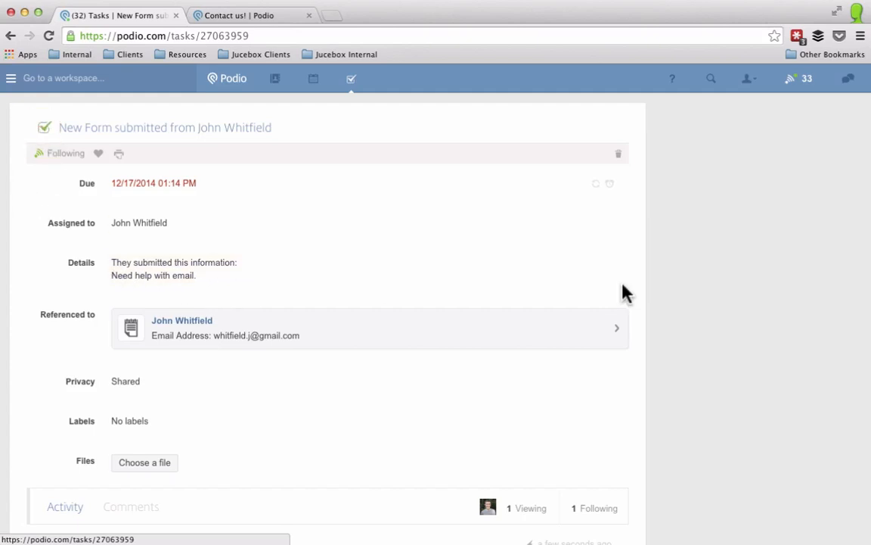
# Step: Set the entry's Status to Complete and assign a team member as Assigned Resource
pyautogui.click(182, 322)
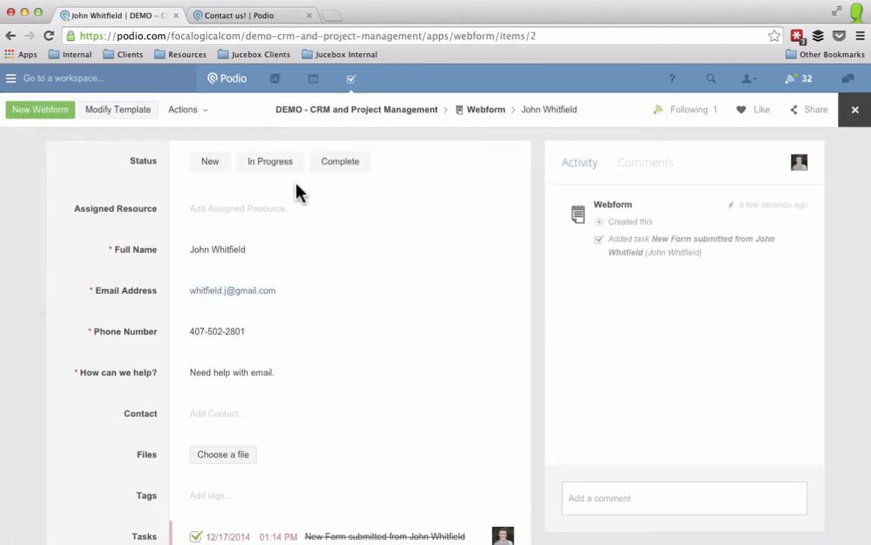
pyautogui.click(324, 163)
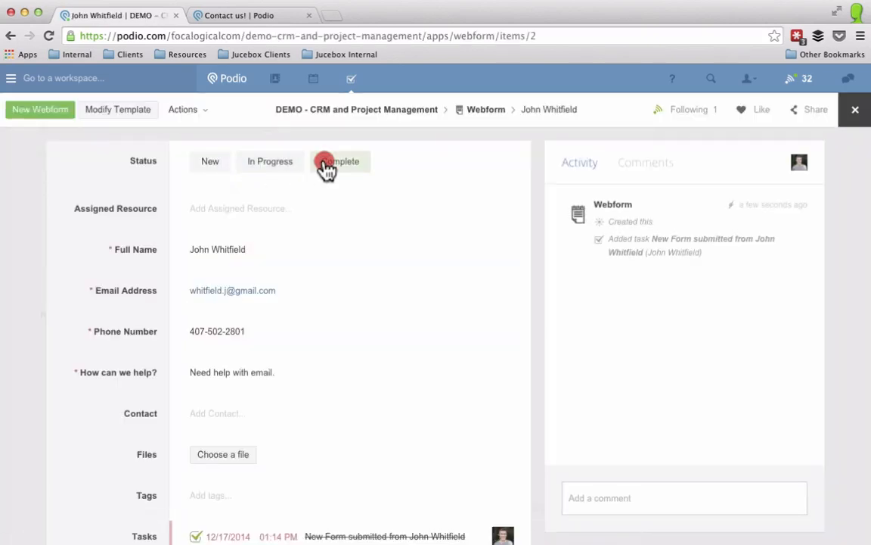
pyautogui.click(225, 209)
pyautogui.click(223, 253)
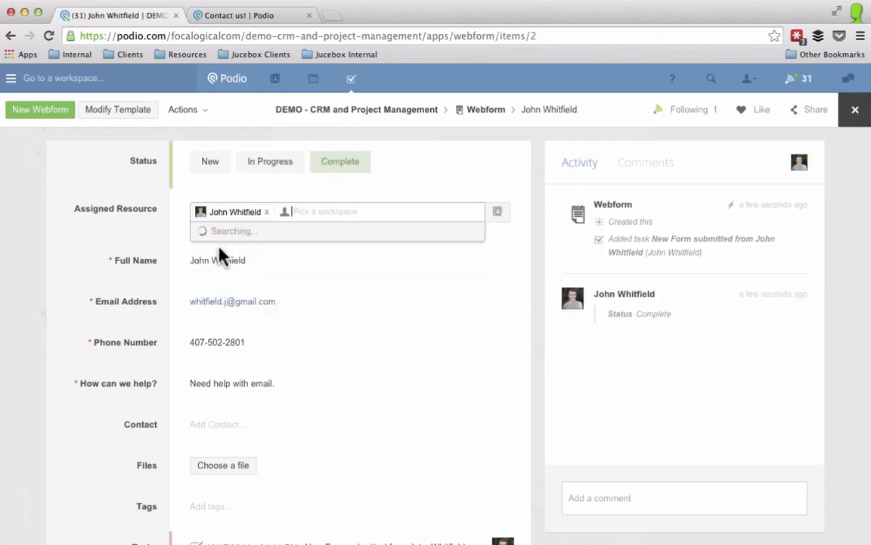
pyautogui.click(70, 184)
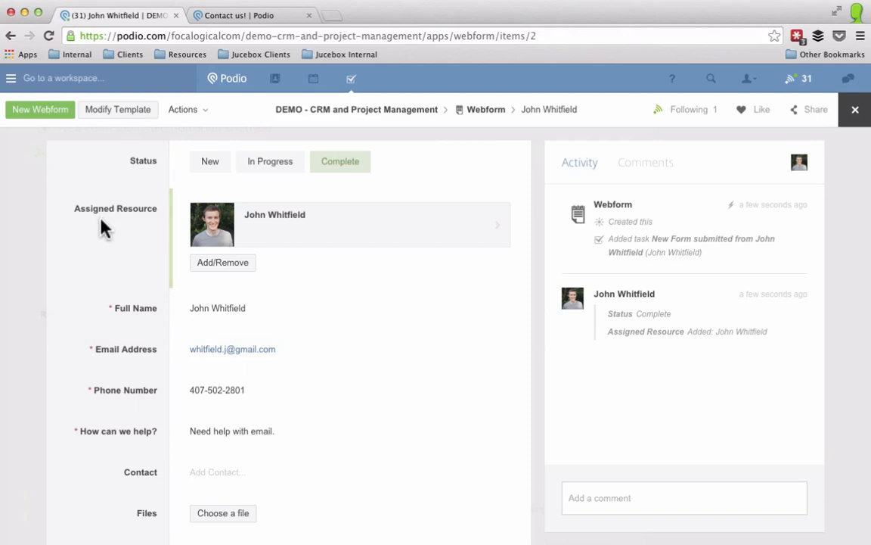
# Step: Log in to GlobiFlow at globiflow.com and refresh the workspace list from Podio
pyautogui.click(333, 16)
pyautogui.write('g')
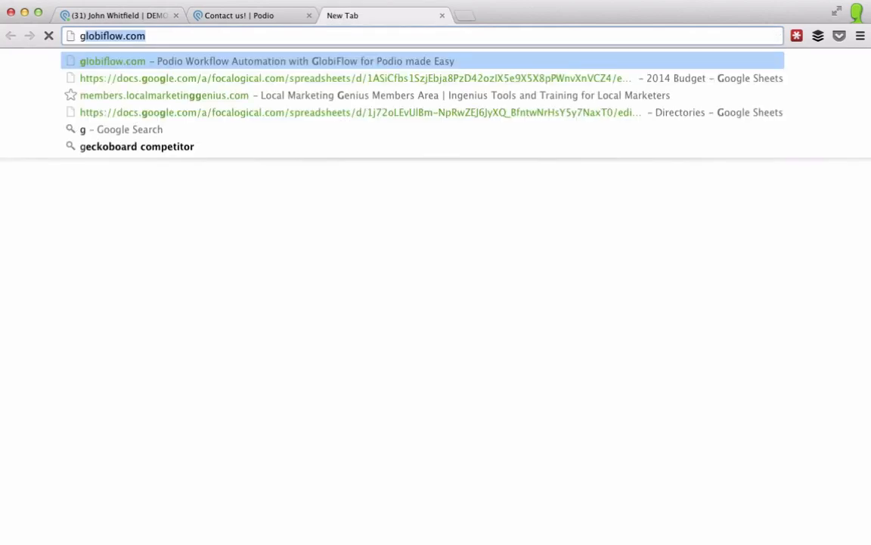
pyautogui.write('lobiflow.c')
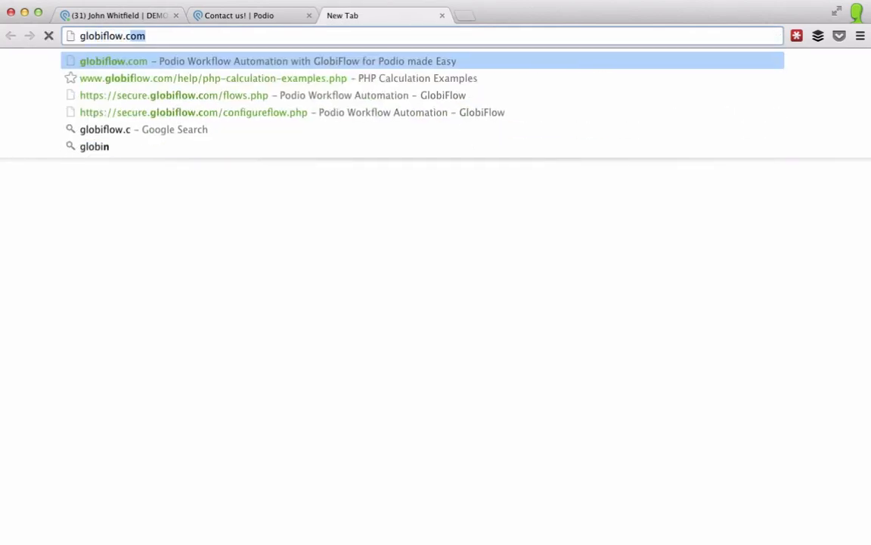
pyautogui.press('Return')
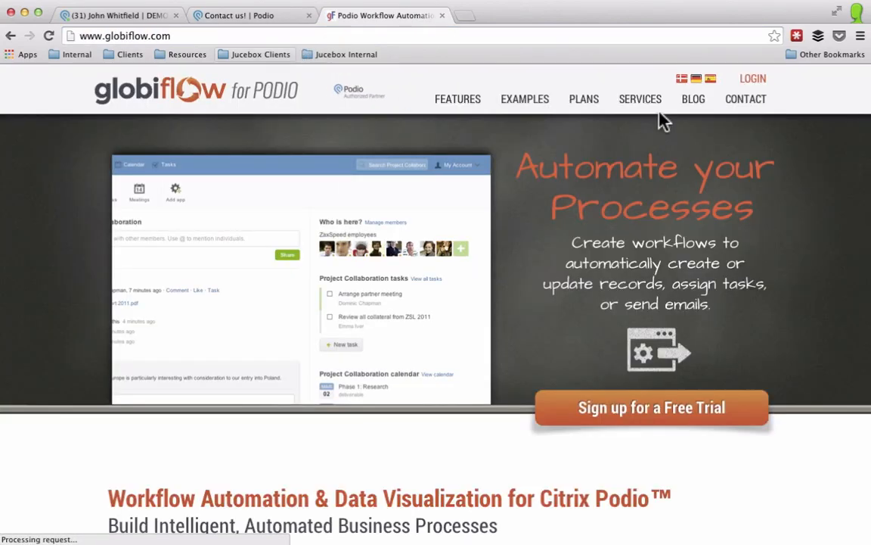
pyautogui.click(753, 79)
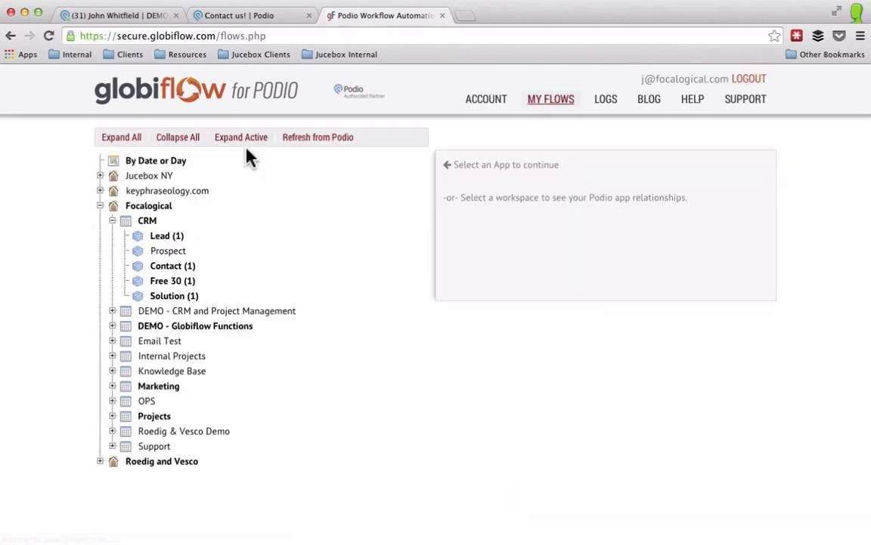
pyautogui.click(316, 143)
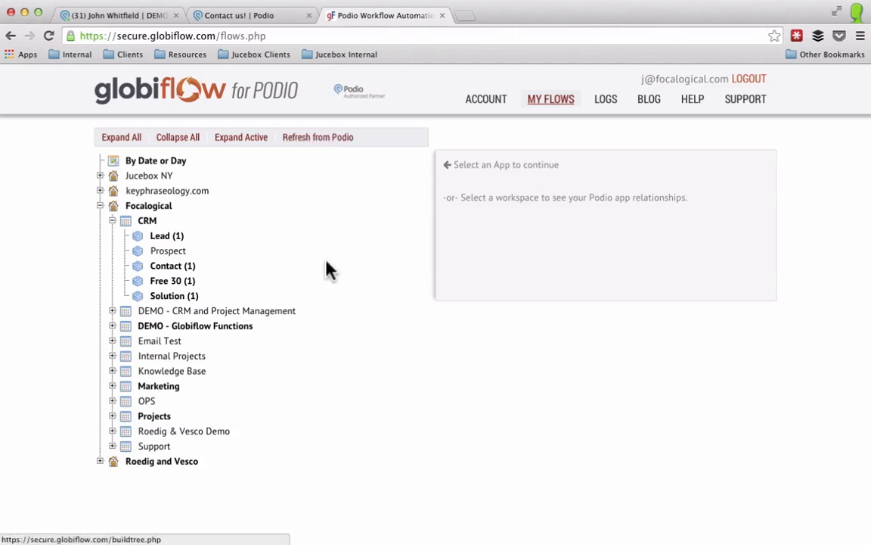
# Step: Expand DEMO - CRM and Project Management in My Flows and select its Webform app
pyautogui.click(112, 311)
pyautogui.click(168, 361)
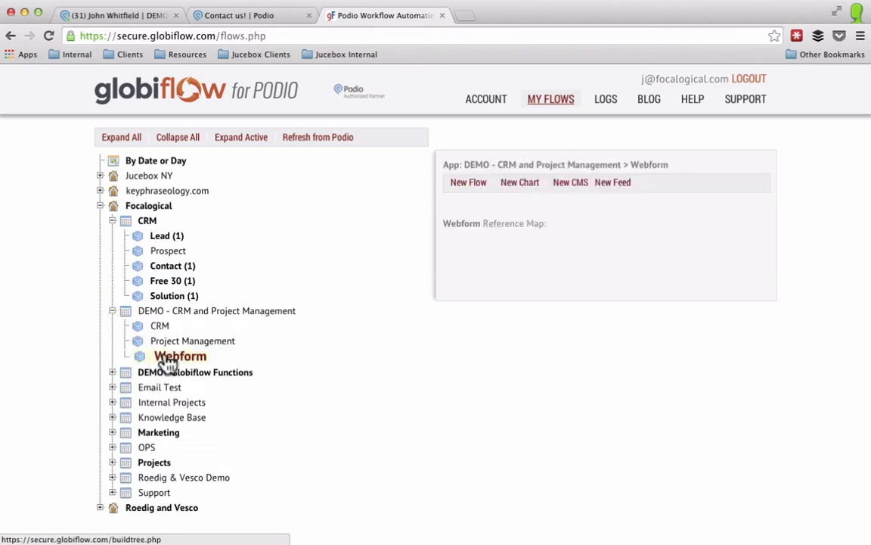
# Step: Create a new flow named 'Add to Prospects' with Item Updated as its trigger
pyautogui.click(468, 183)
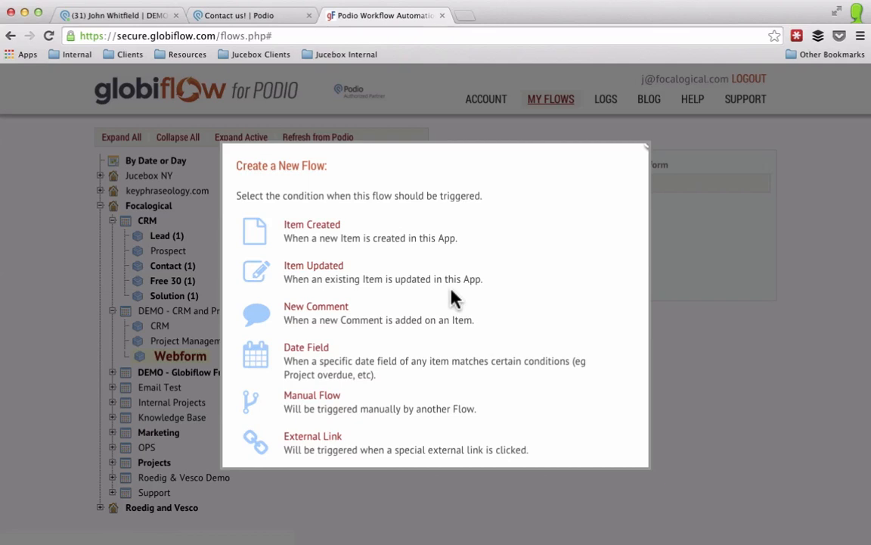
pyautogui.click(344, 270)
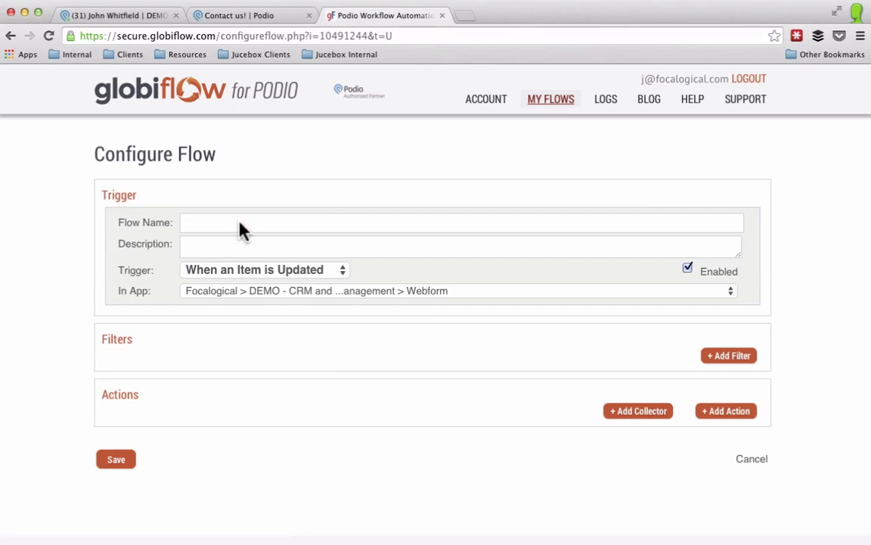
pyautogui.write('Add to Prospects')
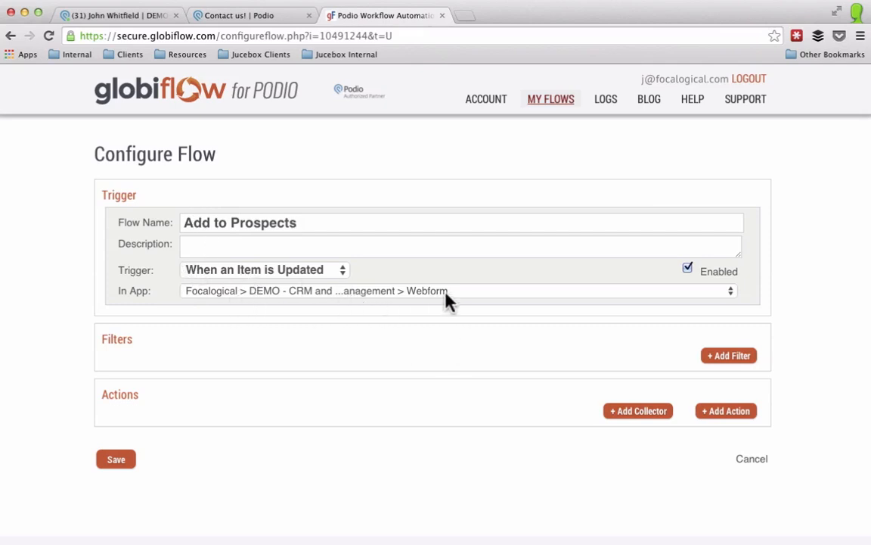
# Step: Add a Field Changed filter watching the Status field
pyautogui.click(732, 357)
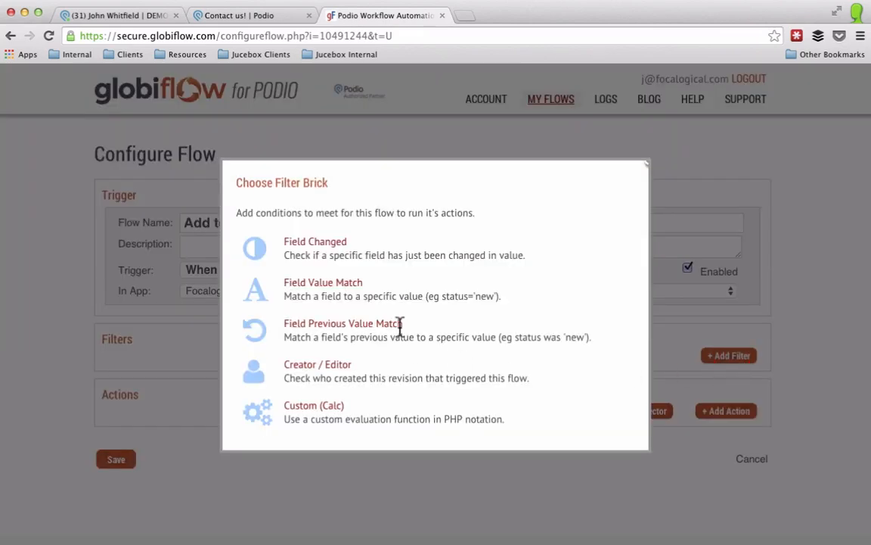
pyautogui.click(325, 248)
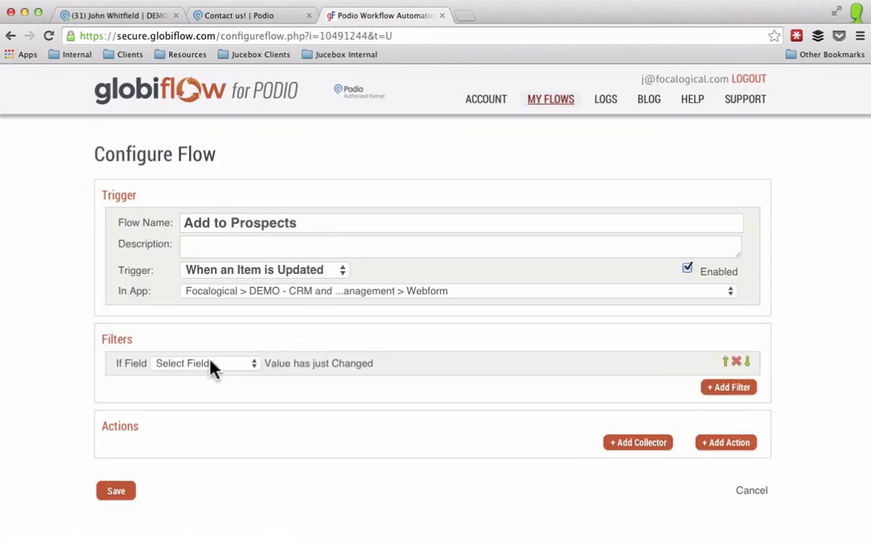
pyautogui.click(213, 364)
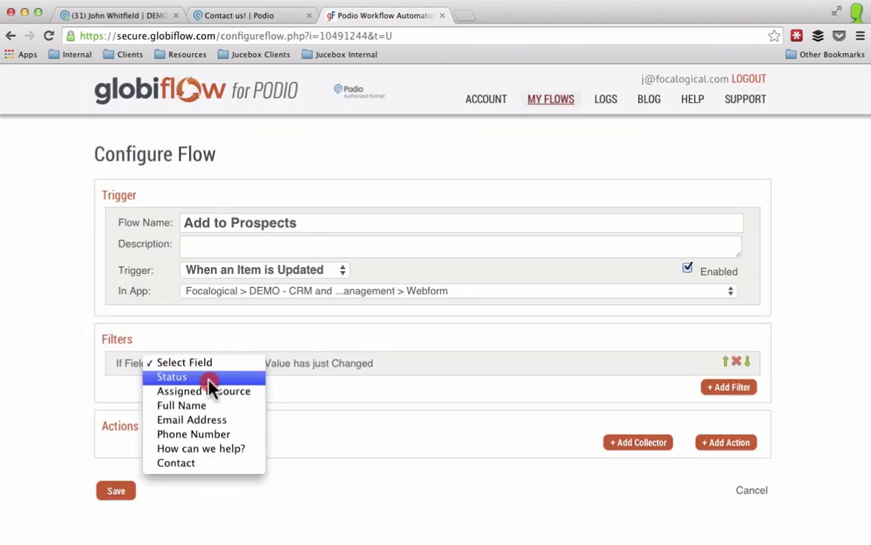
pyautogui.click(213, 378)
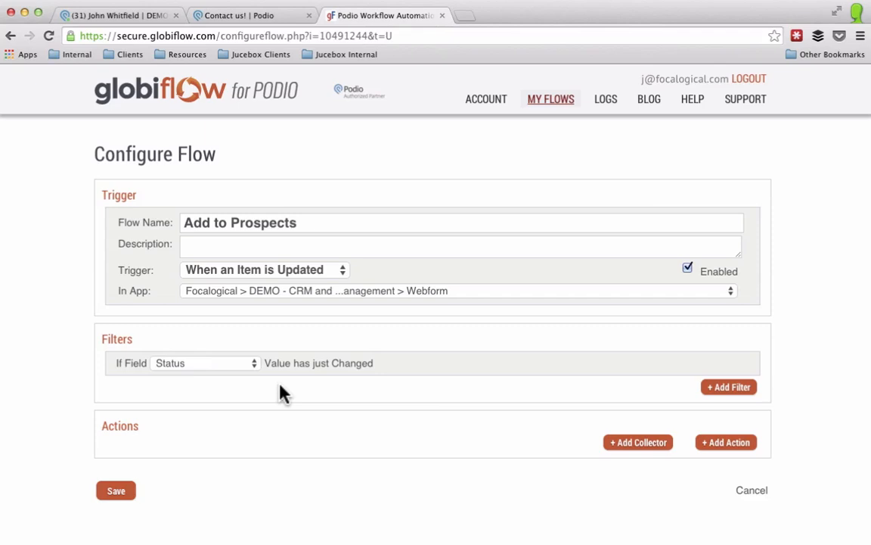
# Step: Add a Field Value Match filter requiring Status to equal Complete
pyautogui.click(730, 388)
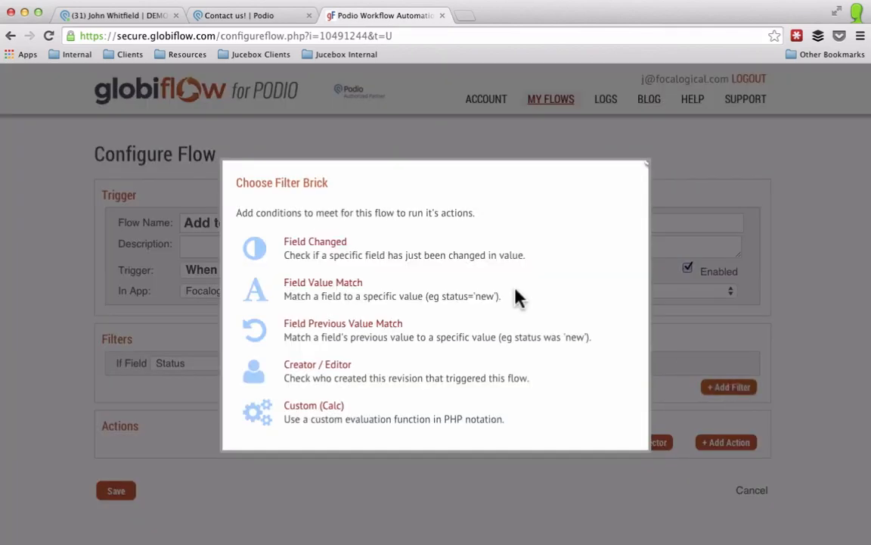
pyautogui.click(307, 291)
pyautogui.click(218, 391)
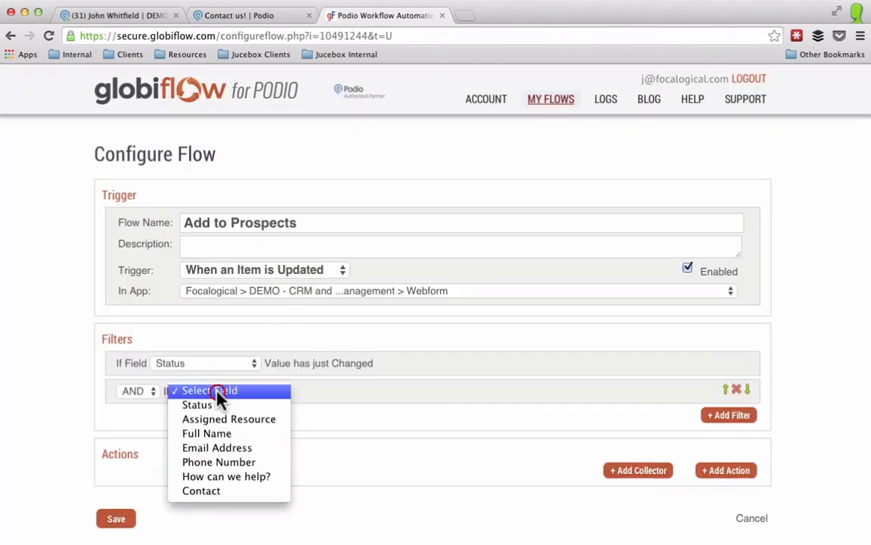
pyautogui.click(223, 405)
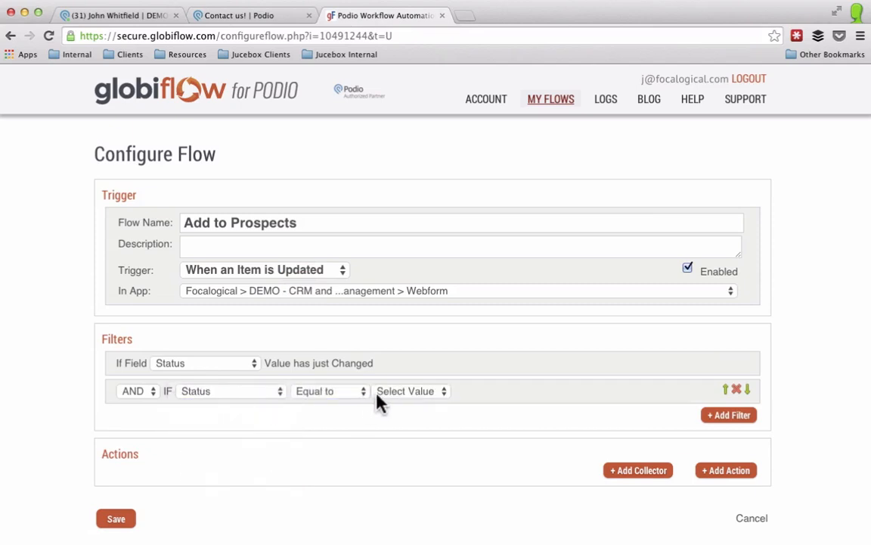
pyautogui.click(380, 399)
pyautogui.click(398, 448)
pyautogui.scroll(-1, 291, 450)
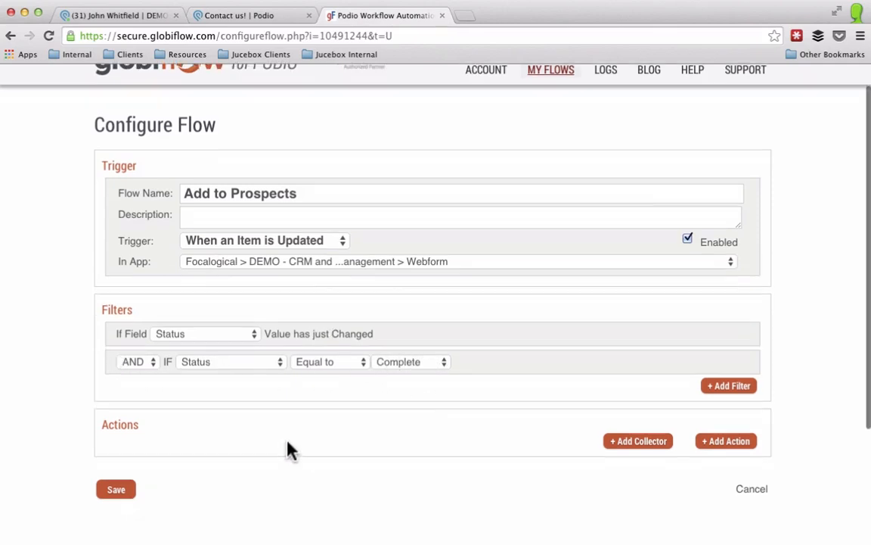
# Step: Add a Create Item action targeting the CRM app
pyautogui.scroll(-2, 291, 450)
pyautogui.click(727, 387)
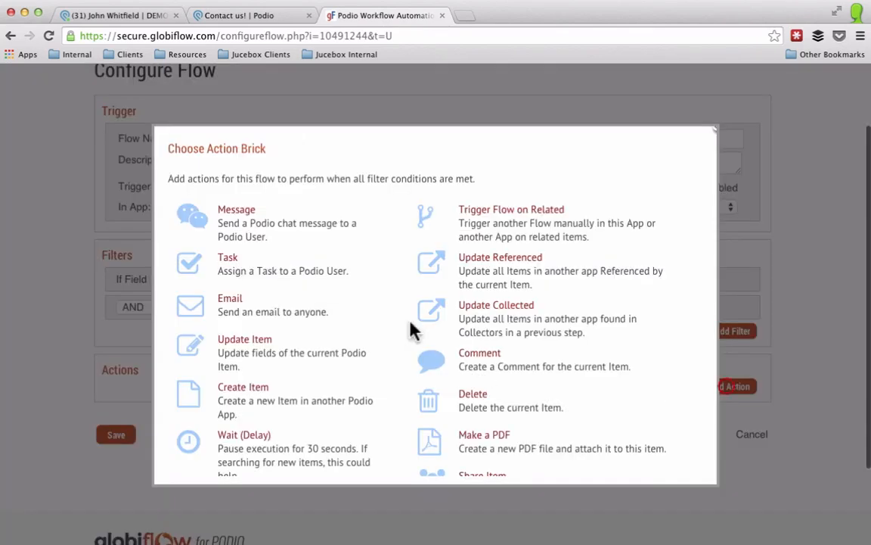
pyautogui.click(231, 401)
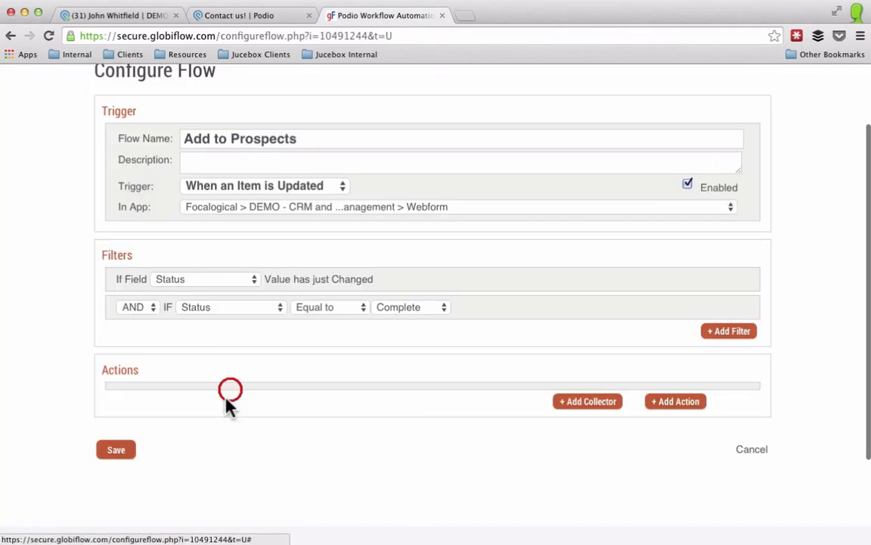
pyautogui.click(210, 416)
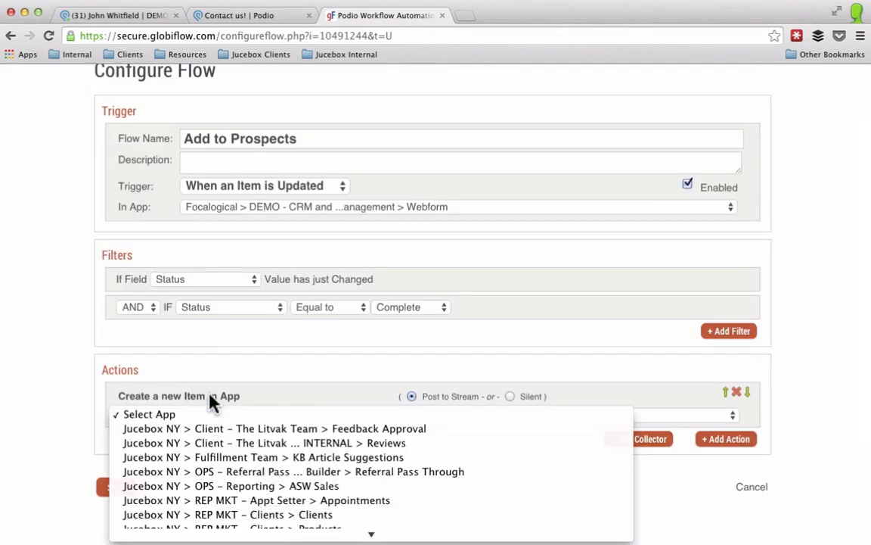
pyautogui.scroll(-3, 224, 453)
pyautogui.scroll(-20, 224, 453)
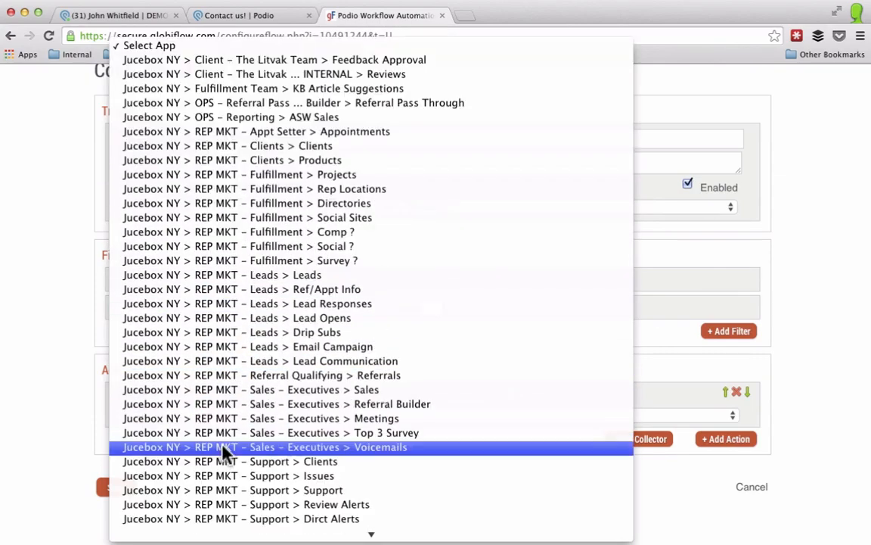
pyautogui.scroll(-20, 224, 452)
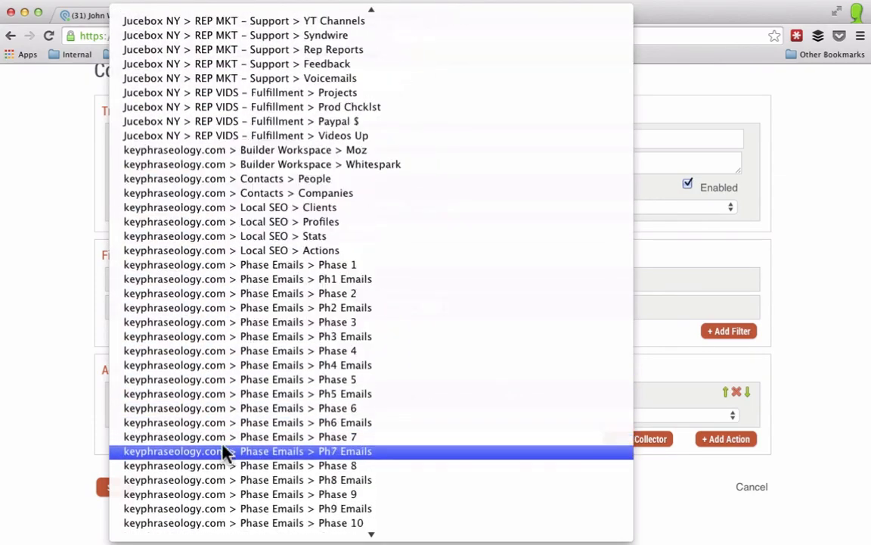
pyautogui.scroll(-15, 223, 451)
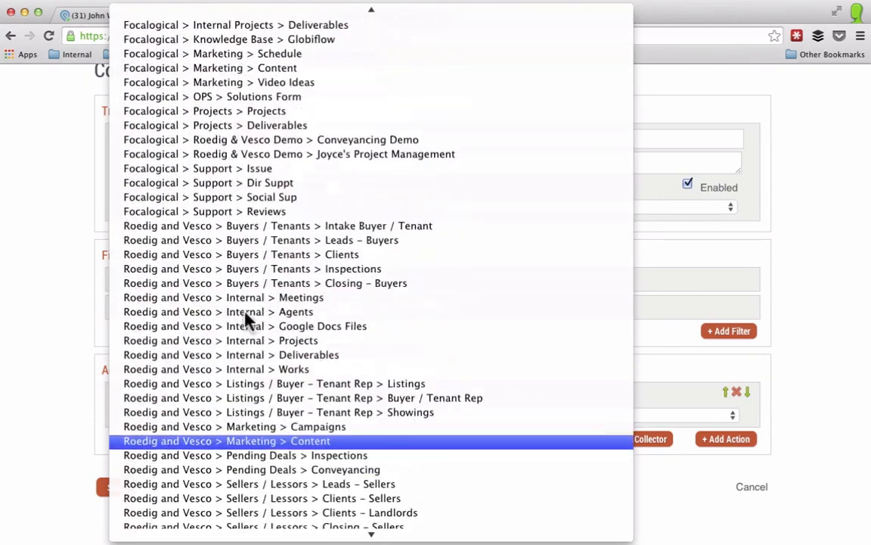
pyautogui.scroll(4, 246, 324)
pyautogui.scroll(5, 243, 322)
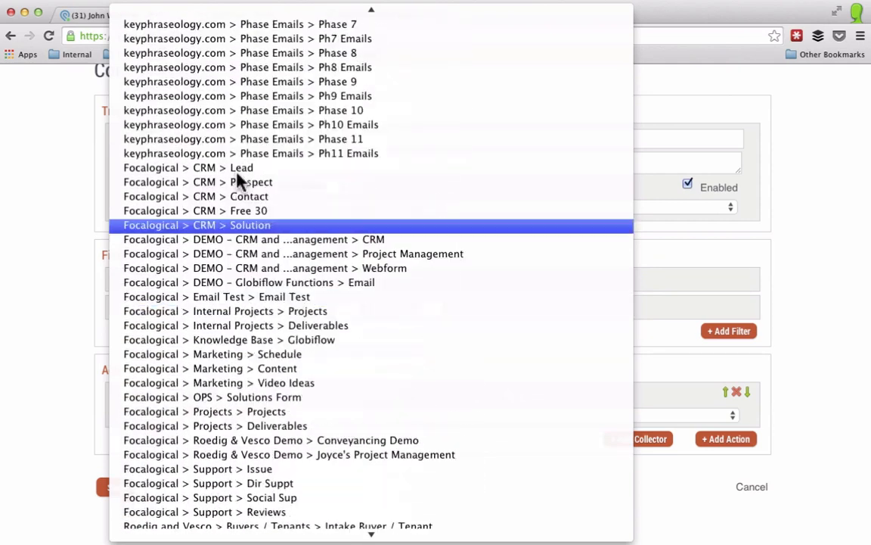
pyautogui.click(219, 241)
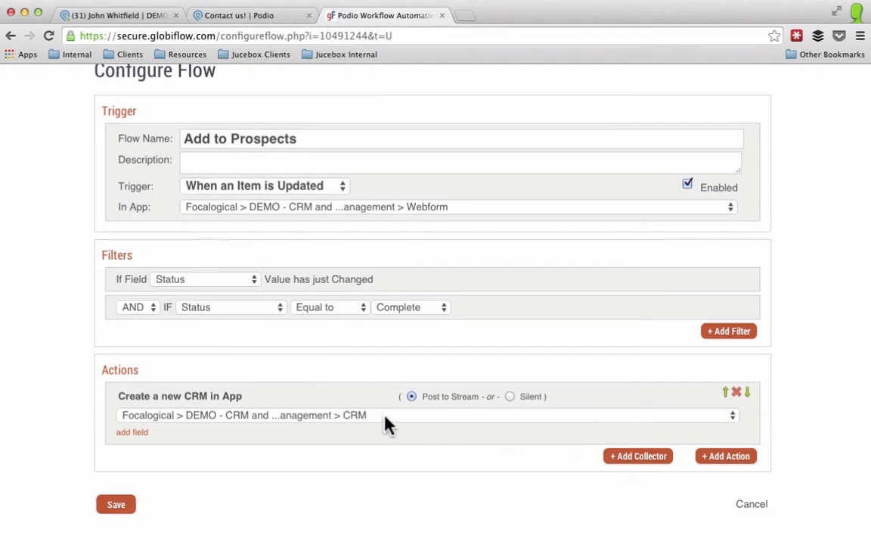
# Step: Map the CRM Name to the webform's Full Name and set Category to Lead
pyautogui.click(131, 433)
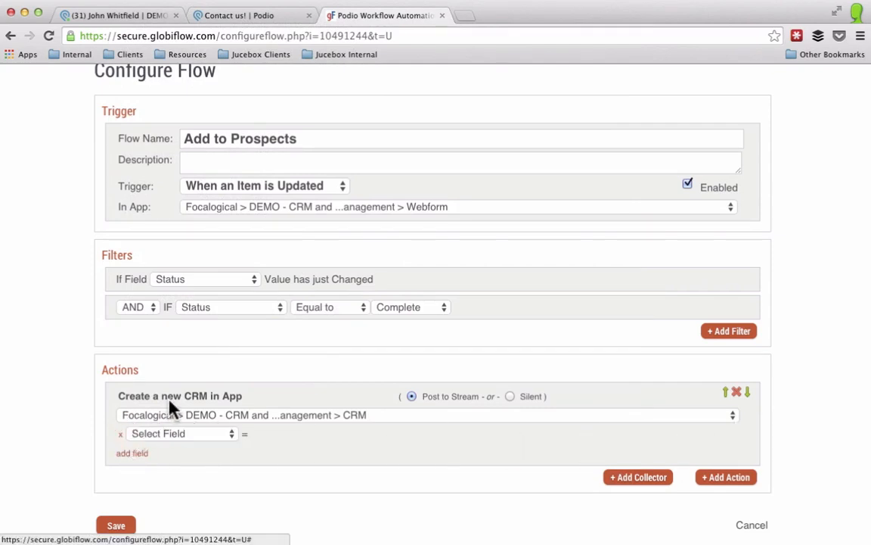
pyautogui.scroll(-3, 189, 376)
pyautogui.click(183, 327)
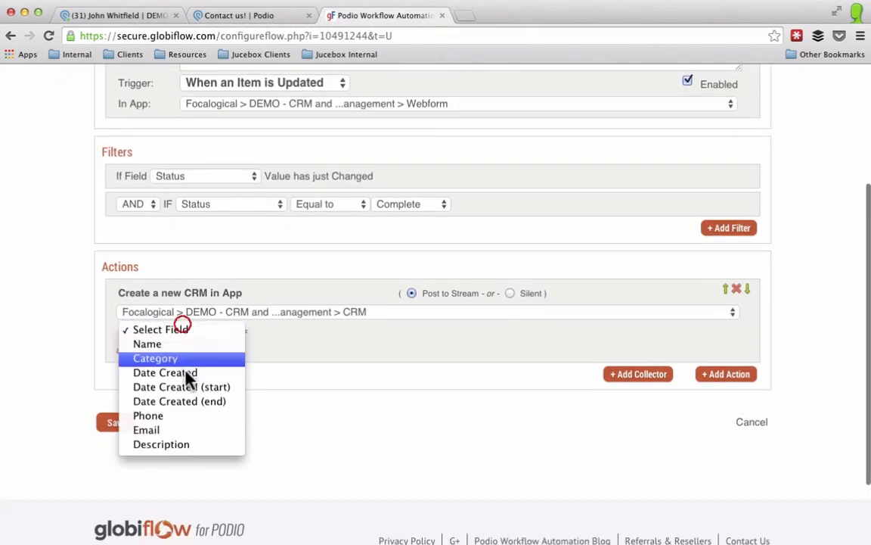
pyautogui.click(150, 343)
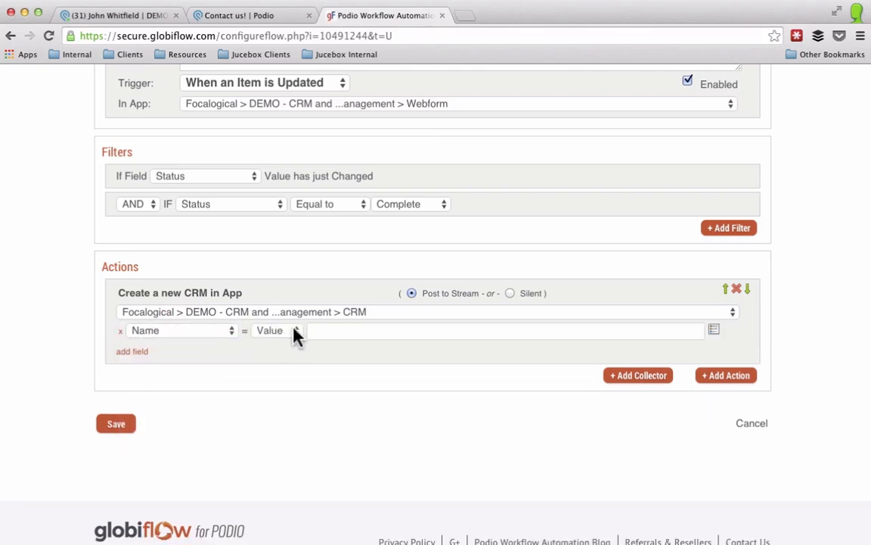
pyautogui.click(335, 330)
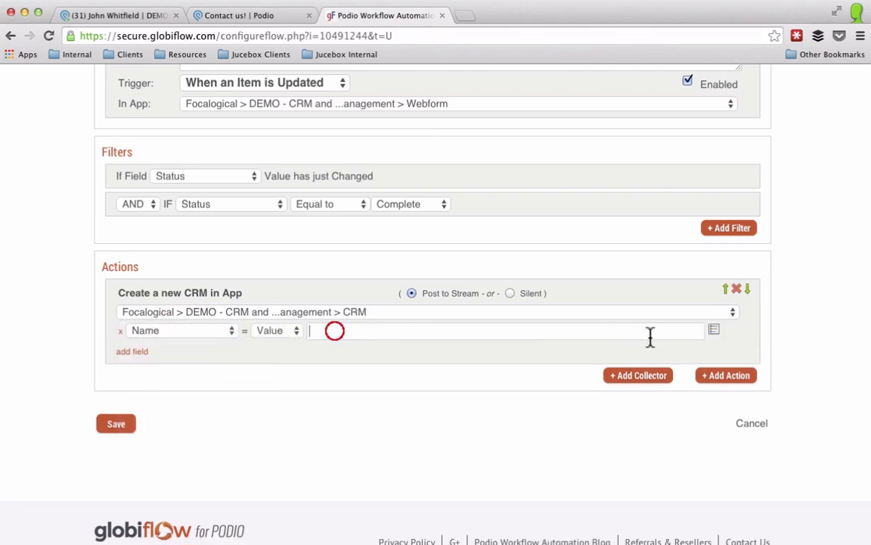
pyautogui.click(715, 333)
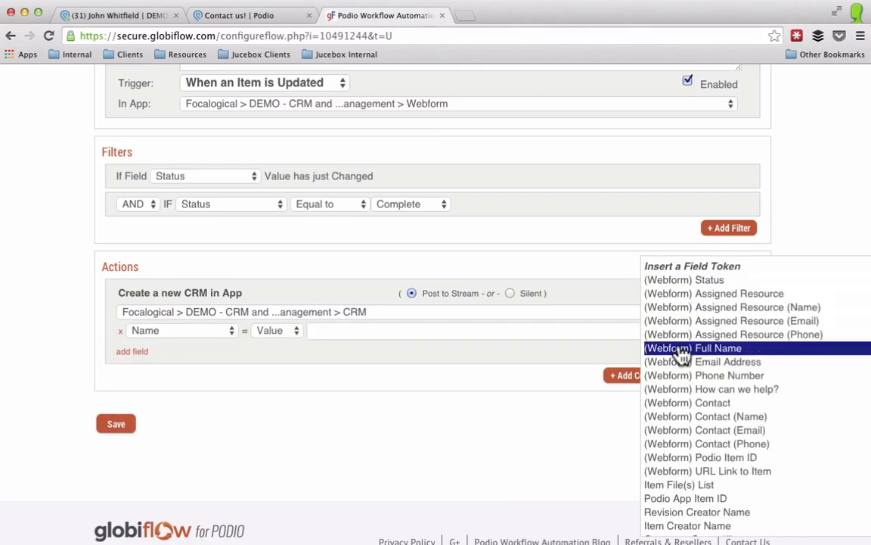
pyautogui.click(680, 350)
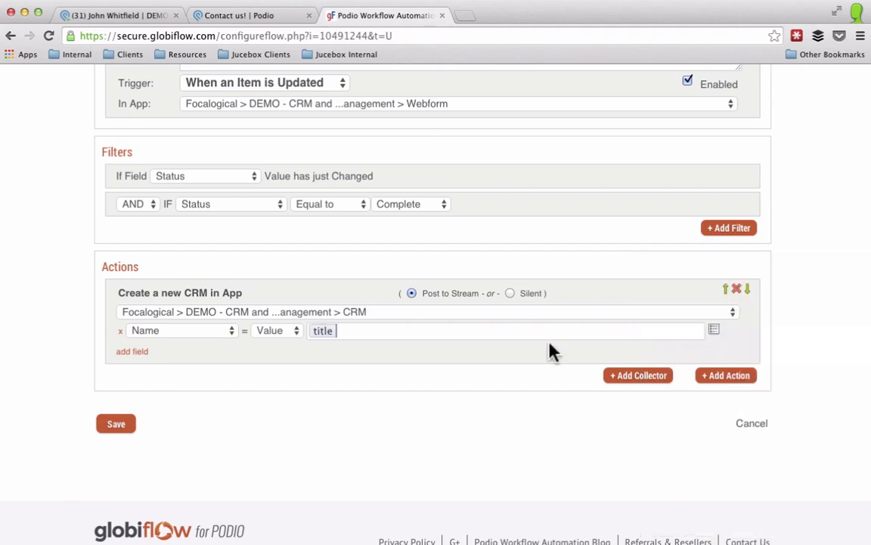
pyautogui.click(148, 351)
pyautogui.click(161, 352)
pyautogui.click(159, 381)
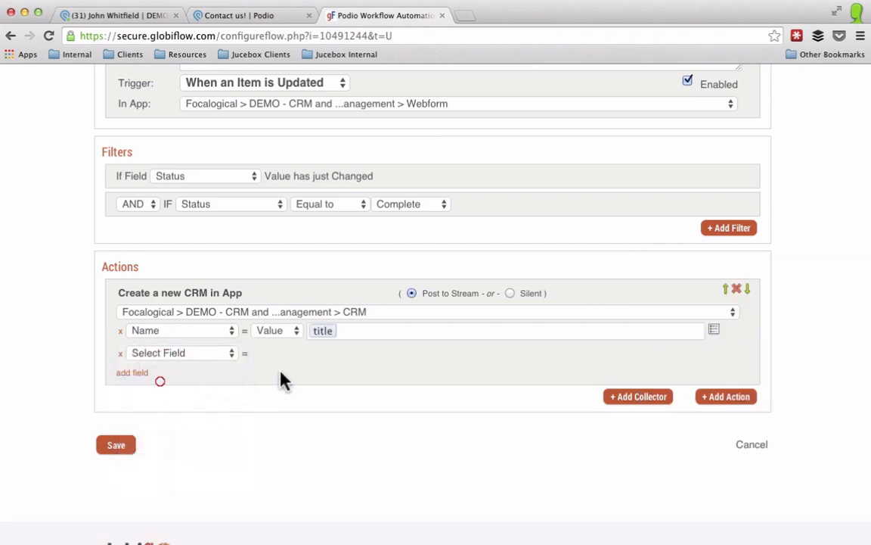
pyautogui.click(354, 354)
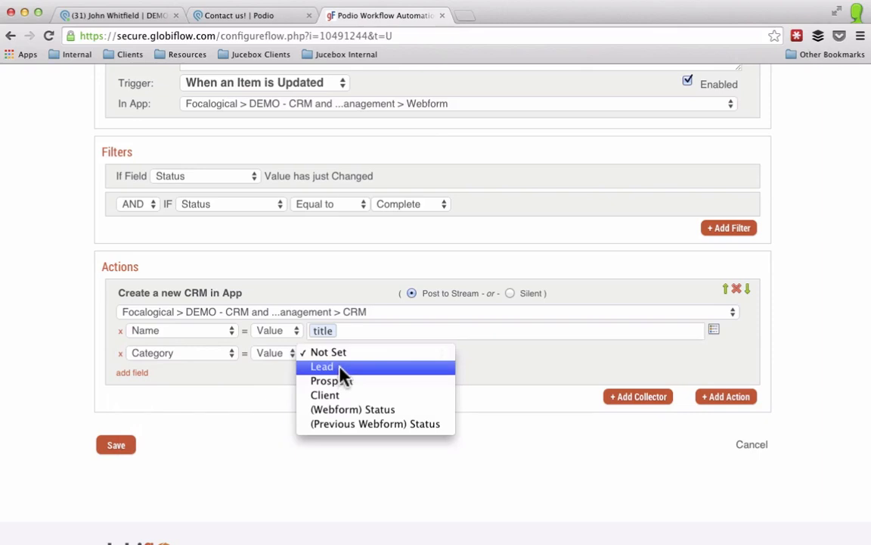
pyautogui.press('Escape')
# Step: Map Date Created to the current date and time
pyautogui.click(139, 373)
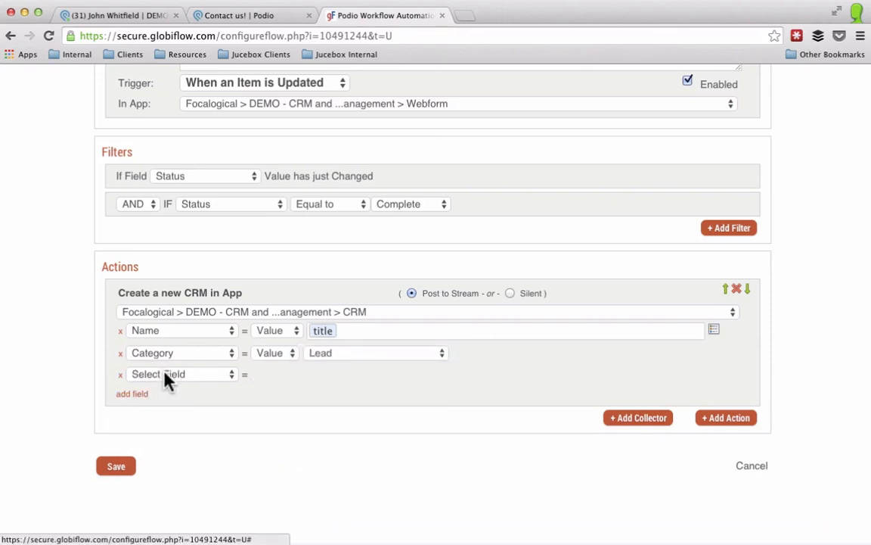
pyautogui.click(165, 374)
pyautogui.click(169, 417)
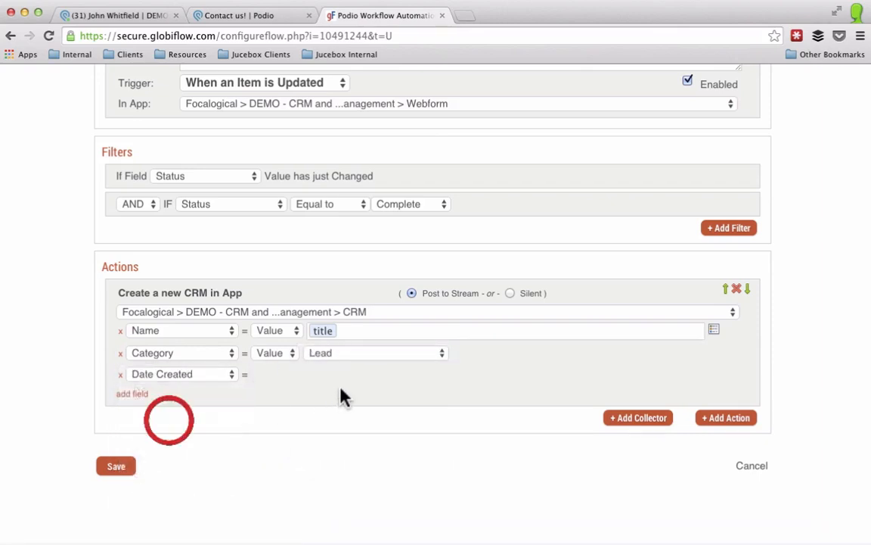
pyautogui.click(311, 374)
pyautogui.click(345, 386)
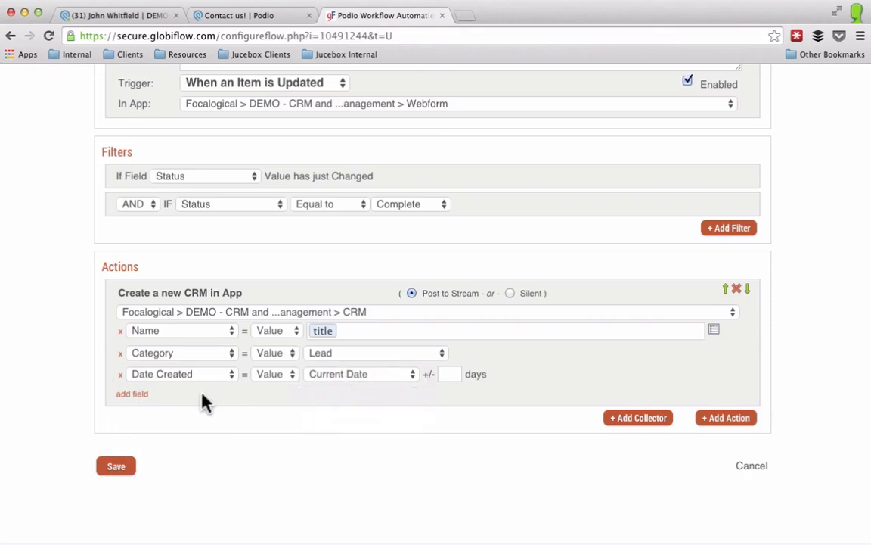
pyautogui.click(340, 373)
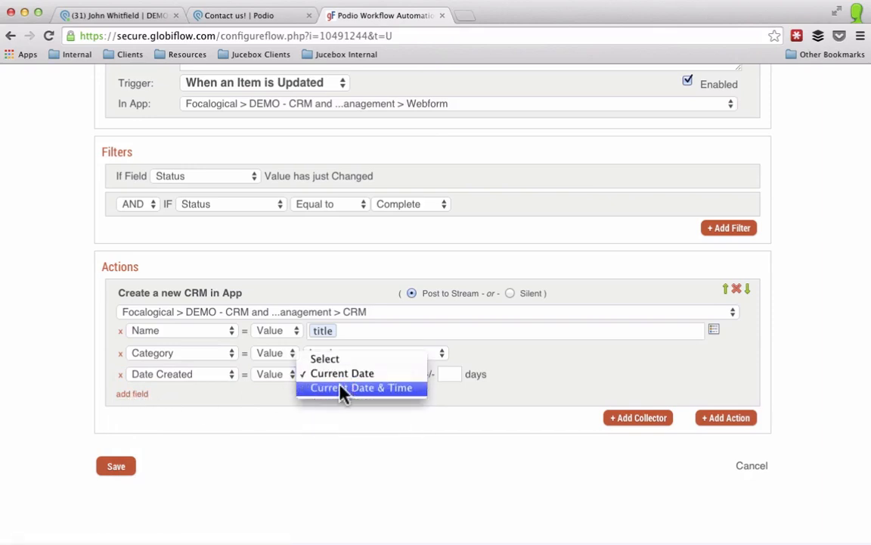
pyautogui.click(343, 387)
# Step: Map Phone to the webform's Phone Number and Email to its Email Address
pyautogui.click(137, 395)
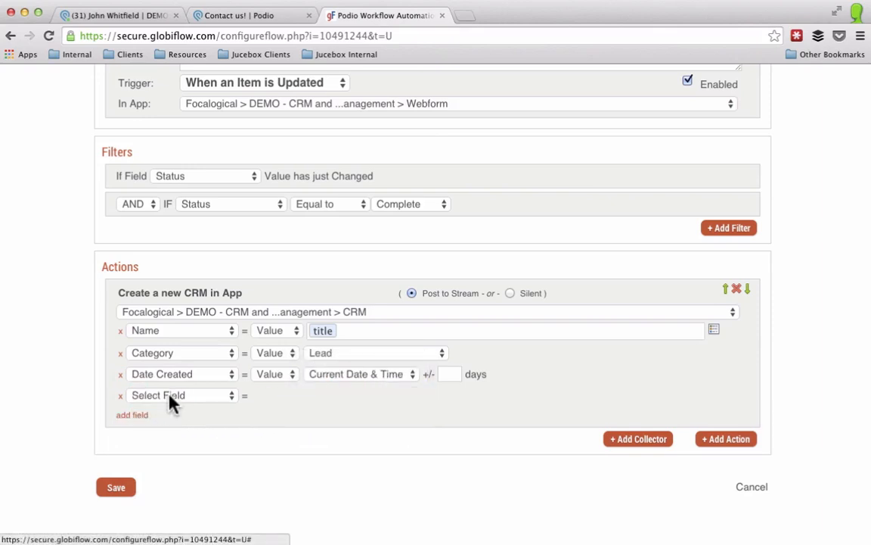
pyautogui.click(175, 397)
pyautogui.click(248, 442)
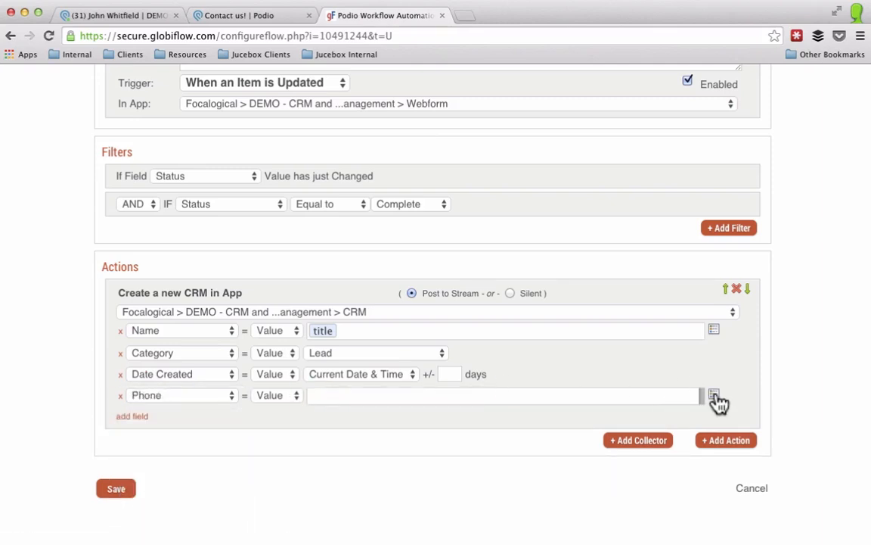
pyautogui.click(714, 396)
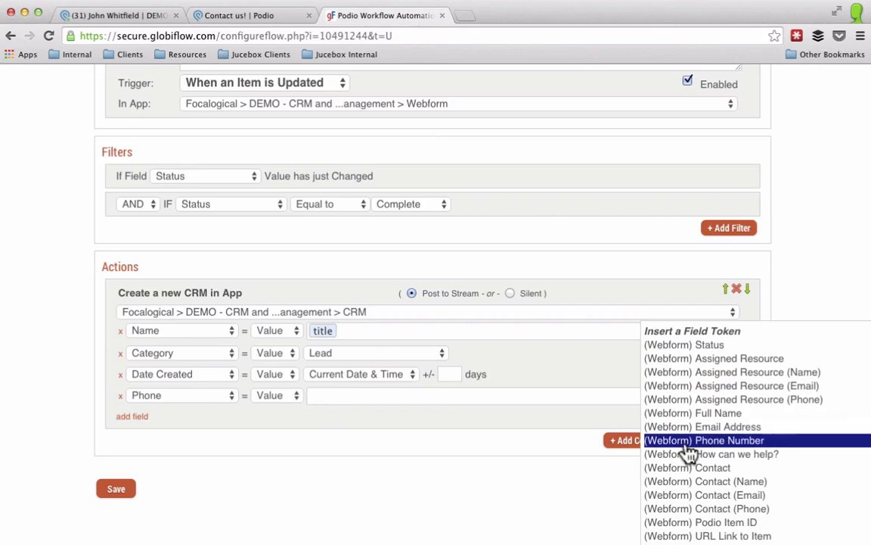
pyautogui.click(690, 441)
pyautogui.click(130, 417)
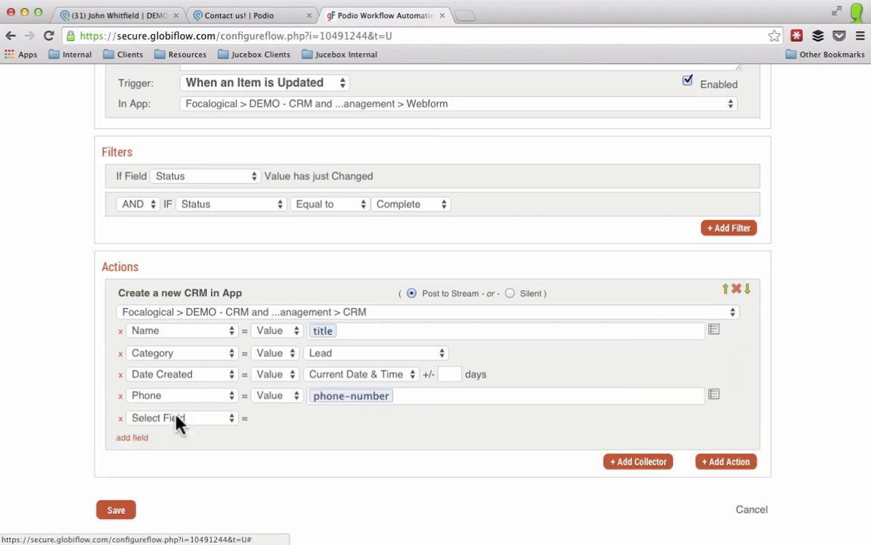
pyautogui.click(174, 417)
pyautogui.click(174, 518)
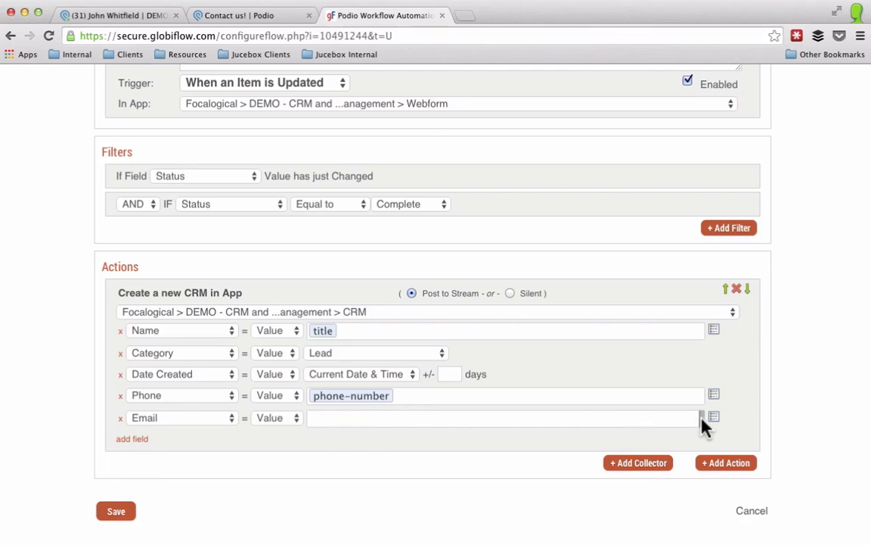
pyautogui.click(714, 420)
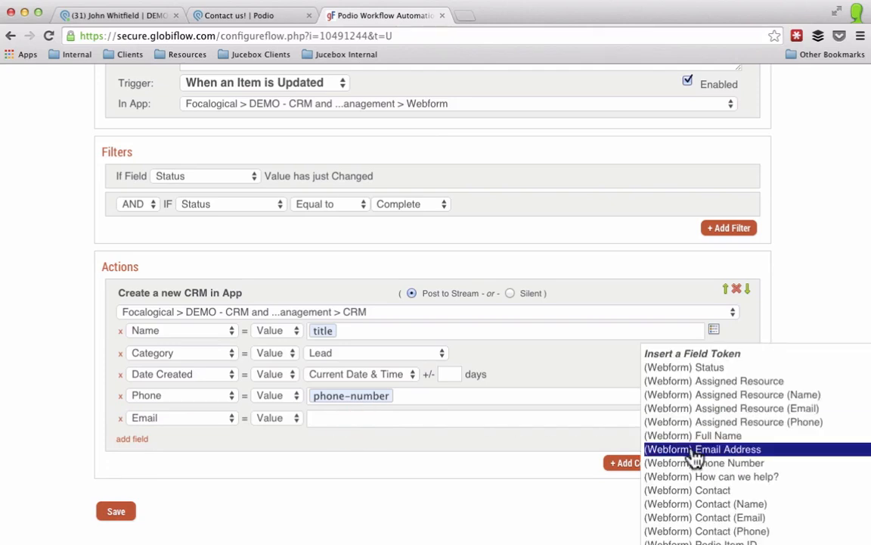
pyautogui.click(692, 451)
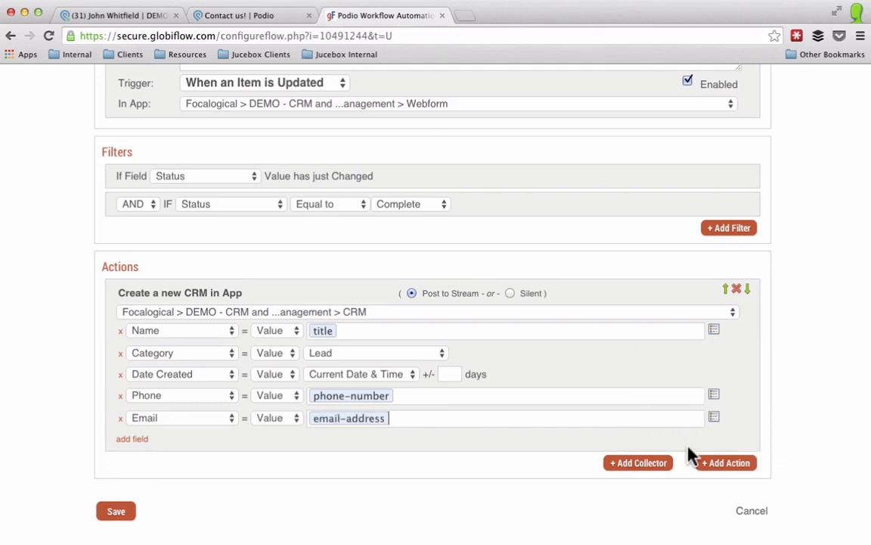
# Step: Add a Description field mapping to the CRM item
pyautogui.click(134, 439)
pyautogui.click(184, 446)
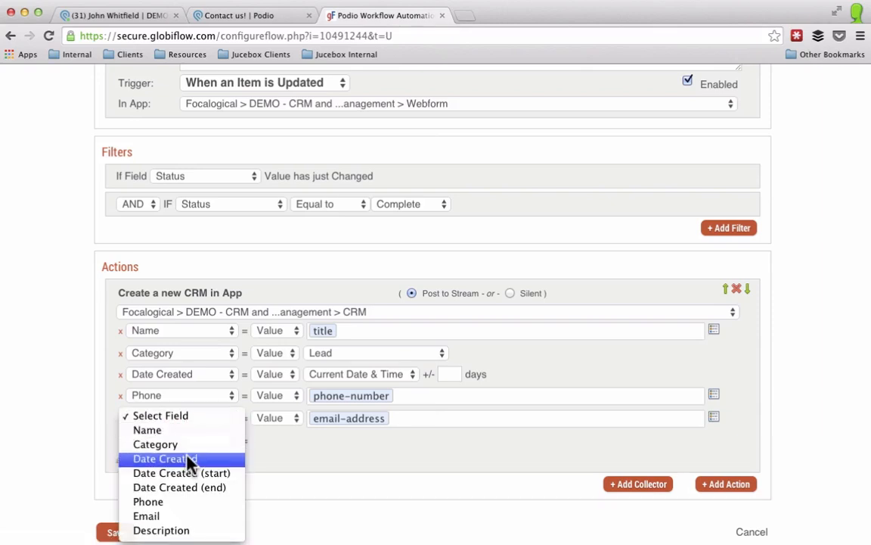
pyautogui.click(195, 529)
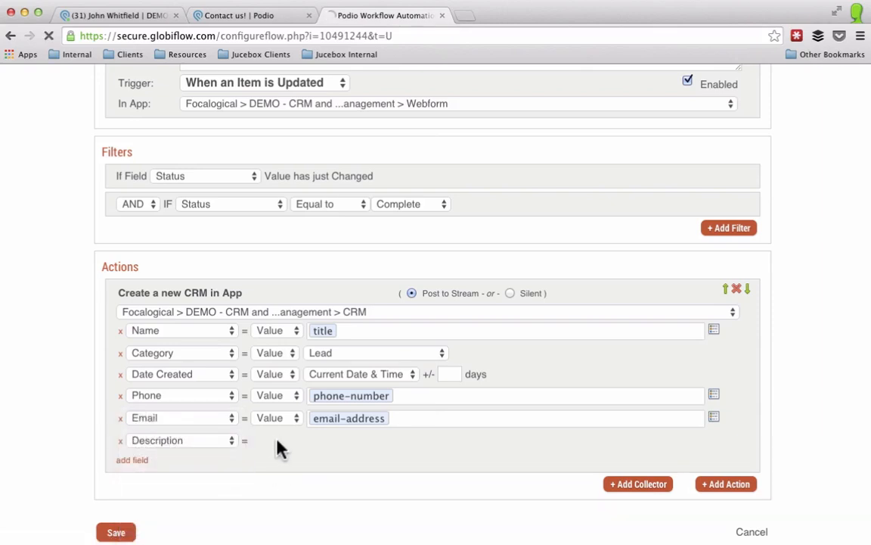
# Step: Start the Description with a webform intro naming the submitter and their How can we help? answer
pyautogui.click(354, 444)
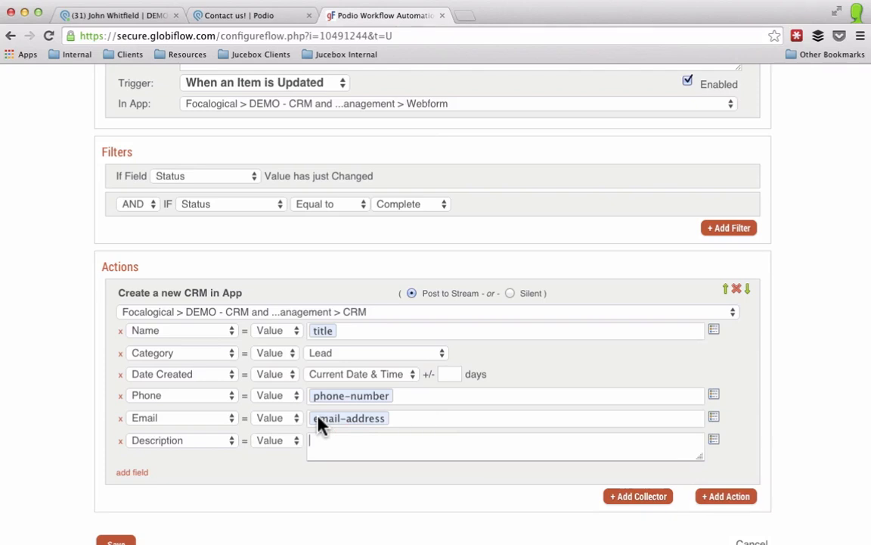
pyautogui.write('Came in from the webform.')
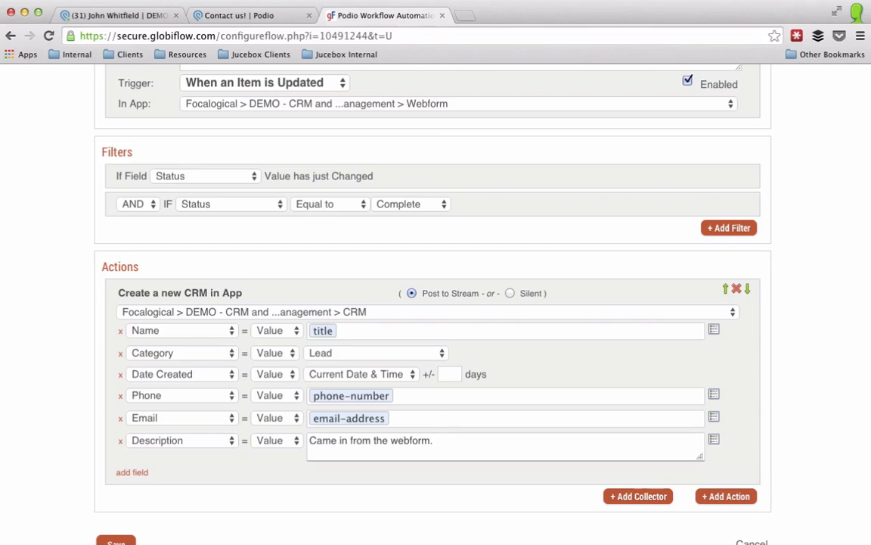
pyautogui.write('t comment from')
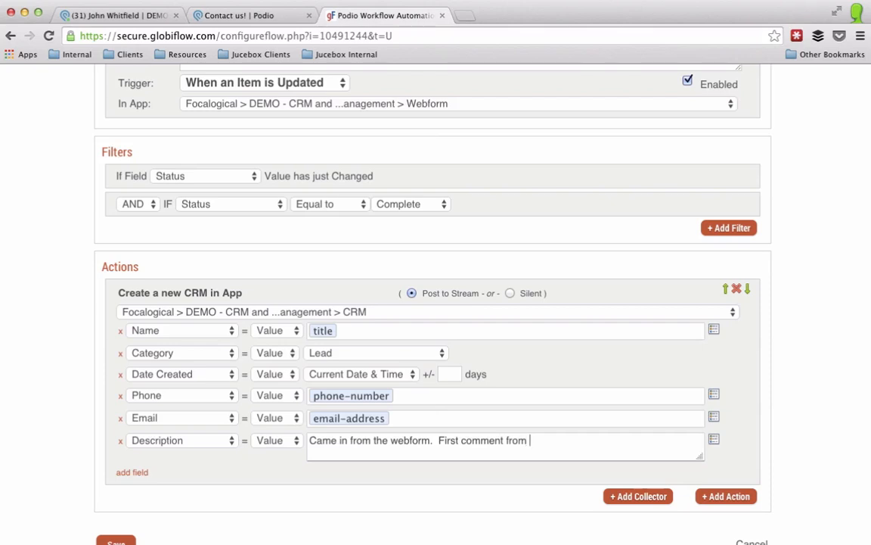
pyautogui.click(713, 439)
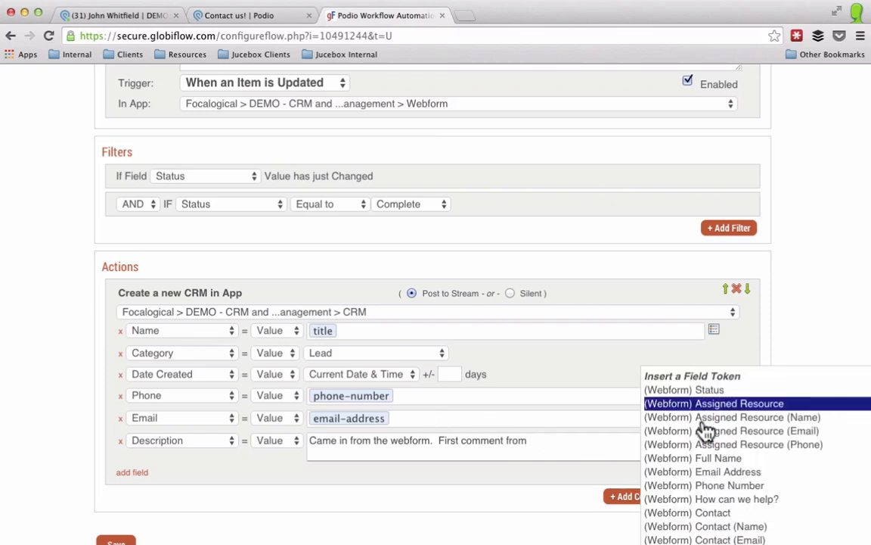
pyautogui.click(706, 459)
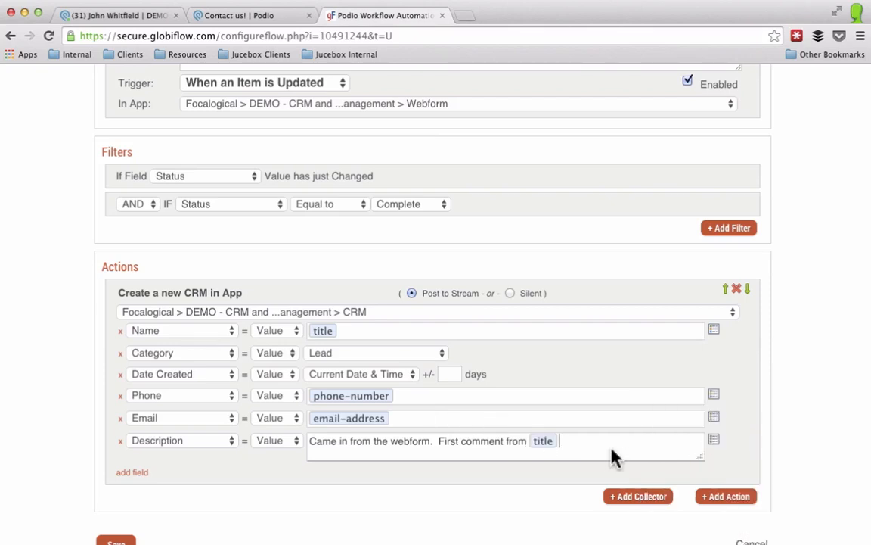
pyautogui.write('was:')
pyautogui.click(713, 439)
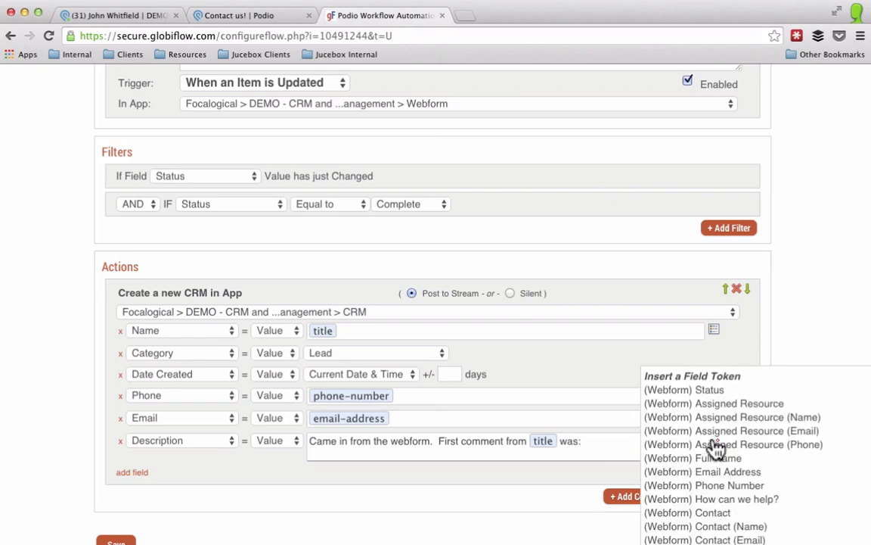
pyautogui.click(715, 499)
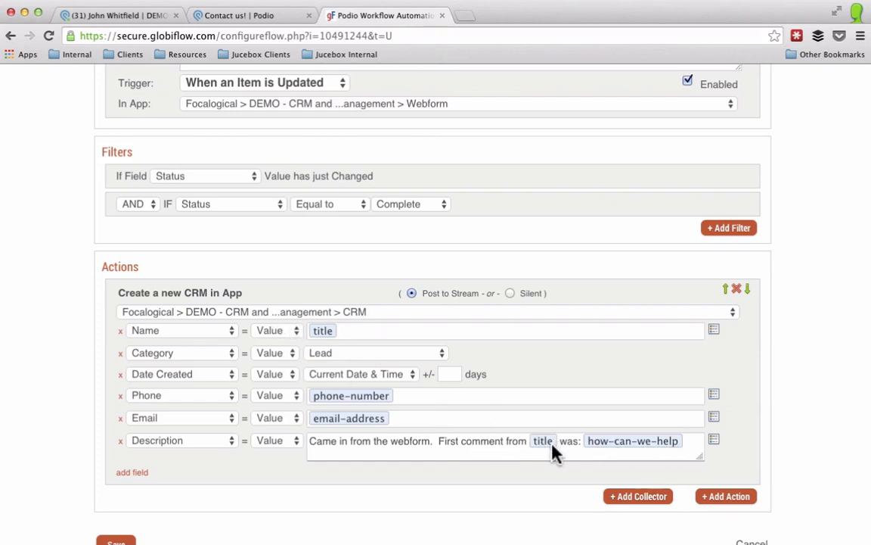
pyautogui.write('.')
# Step: Add a line 'Here are the comments from the webform item.' followed by the All Comments token
pyautogui.press('Return')
pyautogui.press('Return')
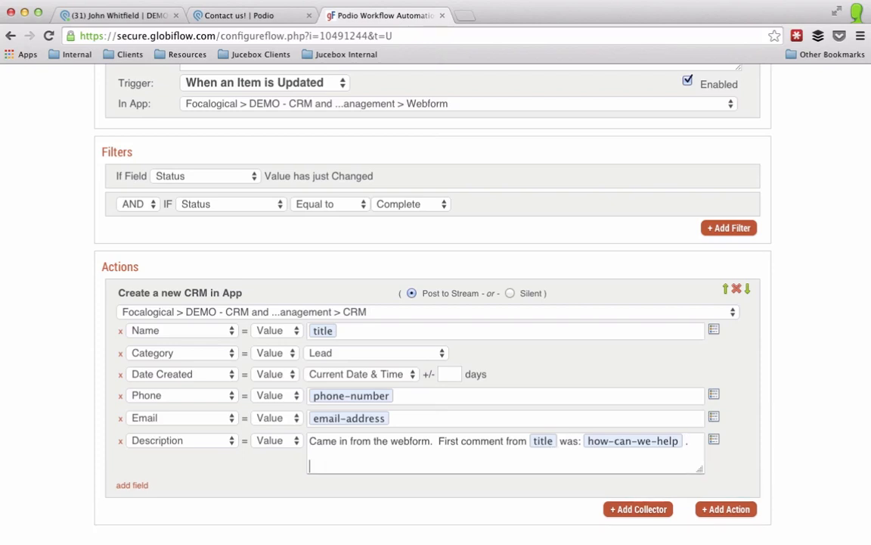
pyautogui.write('Here are the co')
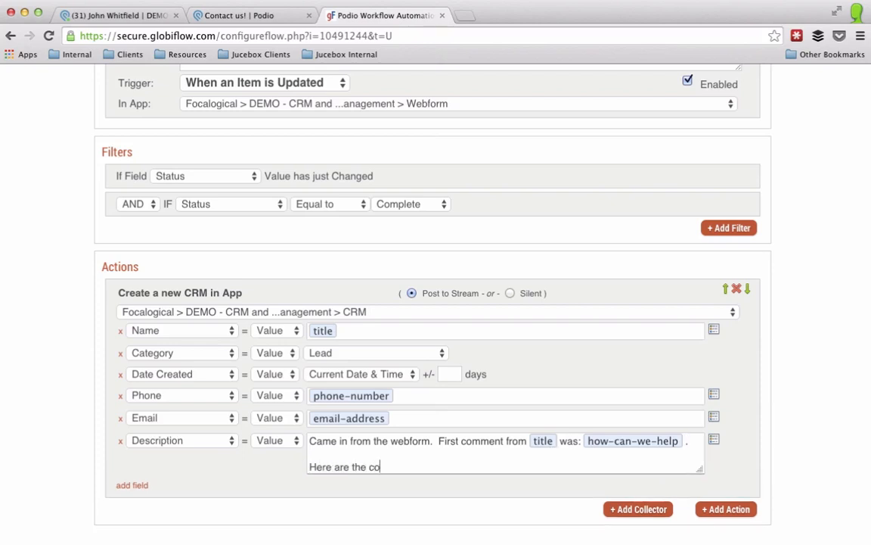
pyautogui.write('mments from the ')
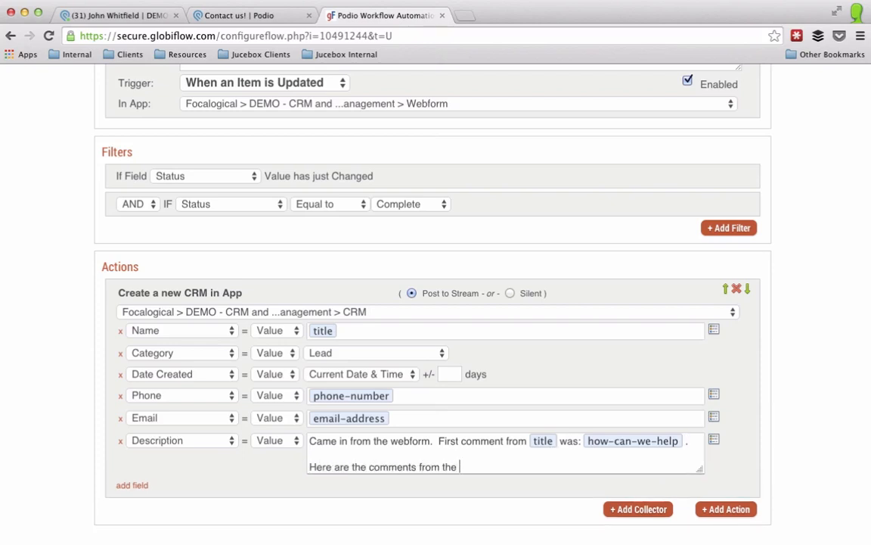
pyautogui.write('webformitem')
pyautogui.press('BackSpace')
pyautogui.press('BackSpace')
pyautogui.write('item.')
pyautogui.press('Return')
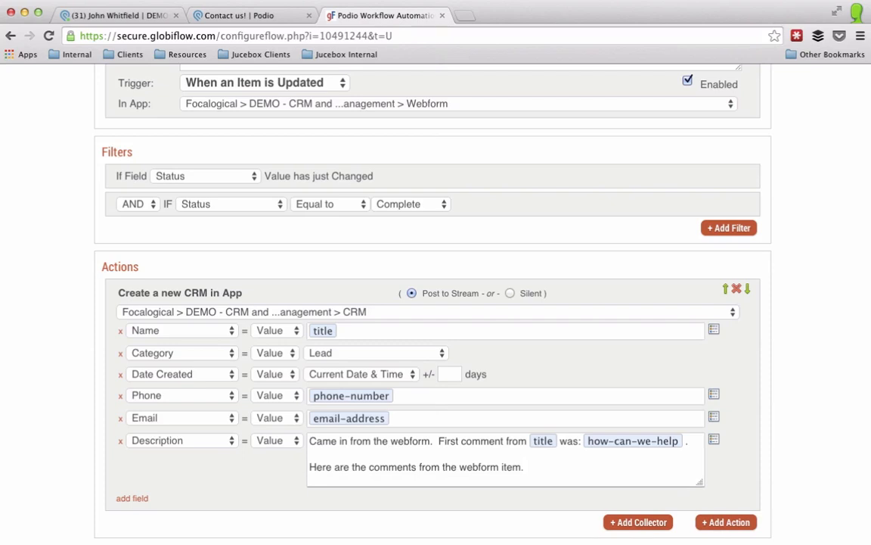
pyautogui.click(714, 441)
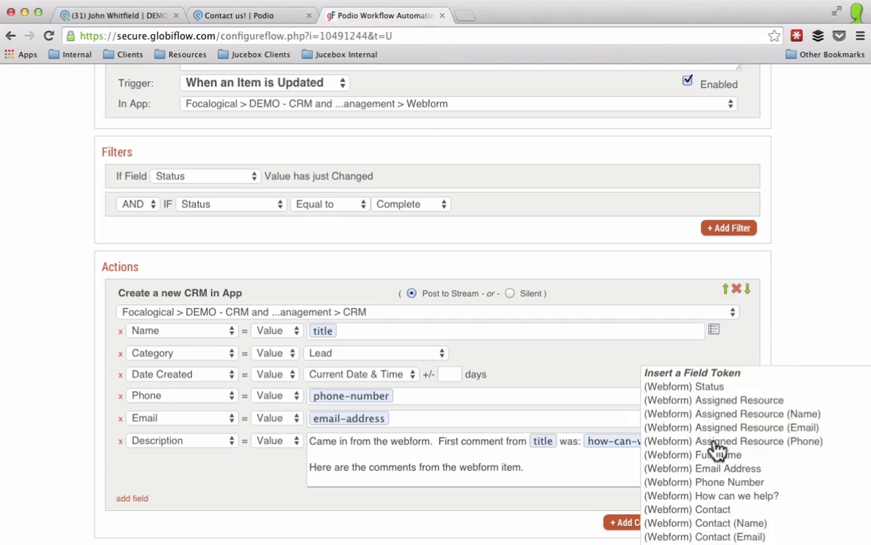
pyautogui.scroll(-5, 717, 469)
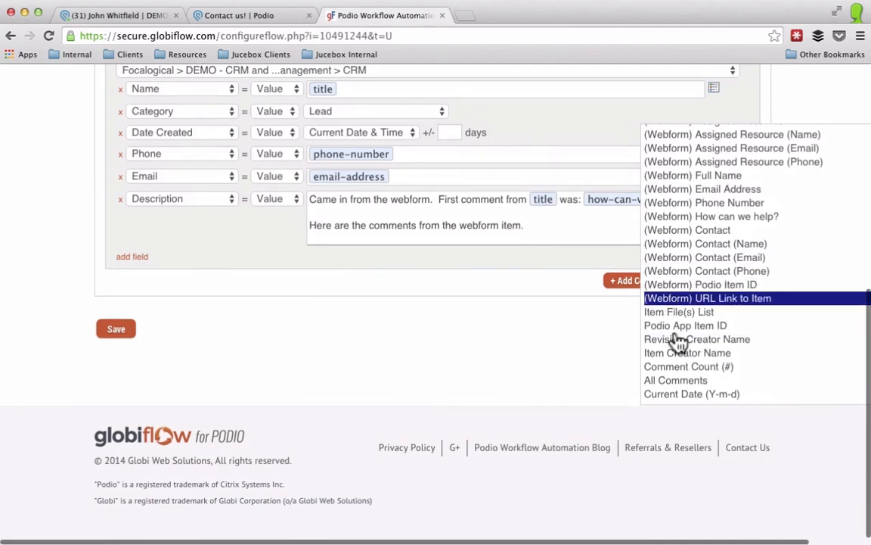
pyautogui.click(677, 380)
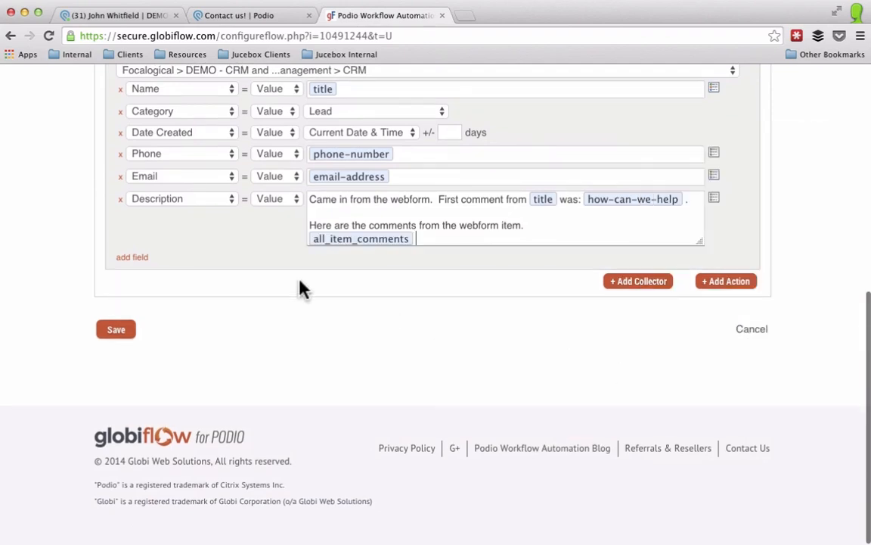
# Step: Save the GlobiFlow flow and return to the Webform app's item list in Podio
pyautogui.click(114, 331)
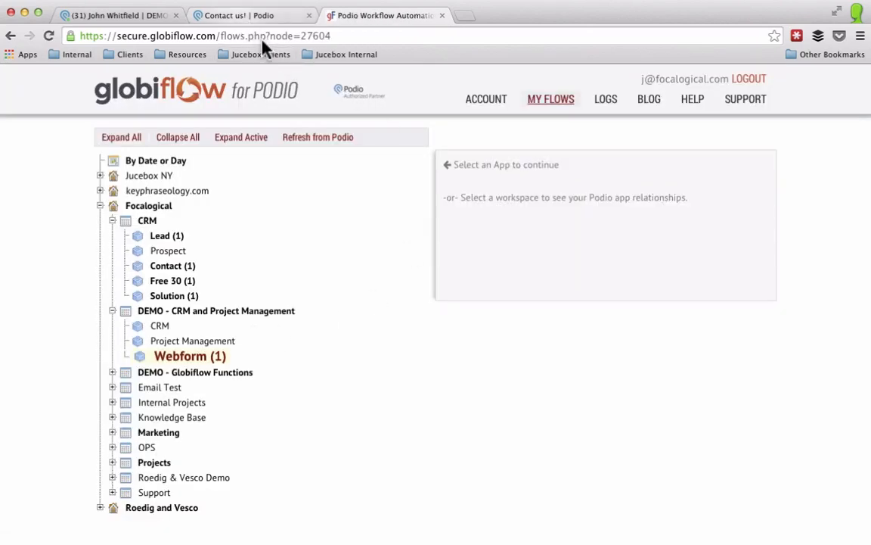
pyautogui.click(250, 16)
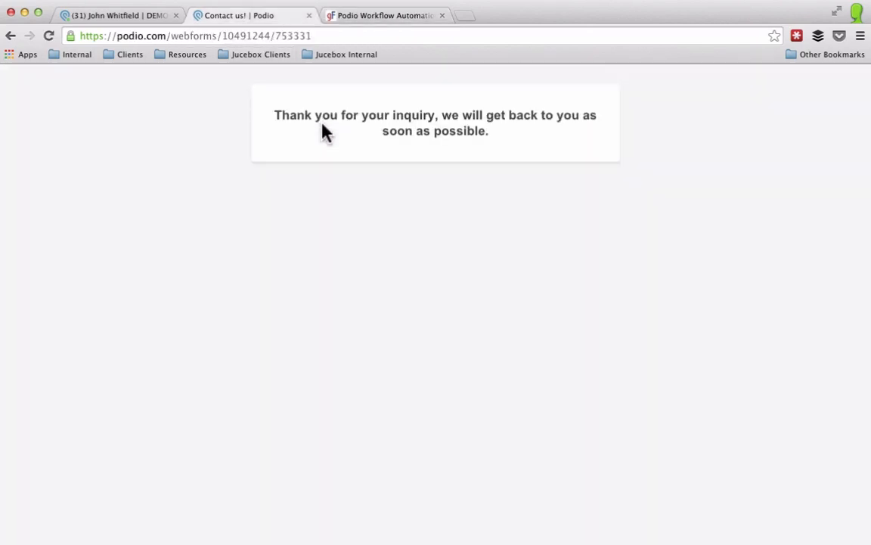
pyautogui.click(121, 15)
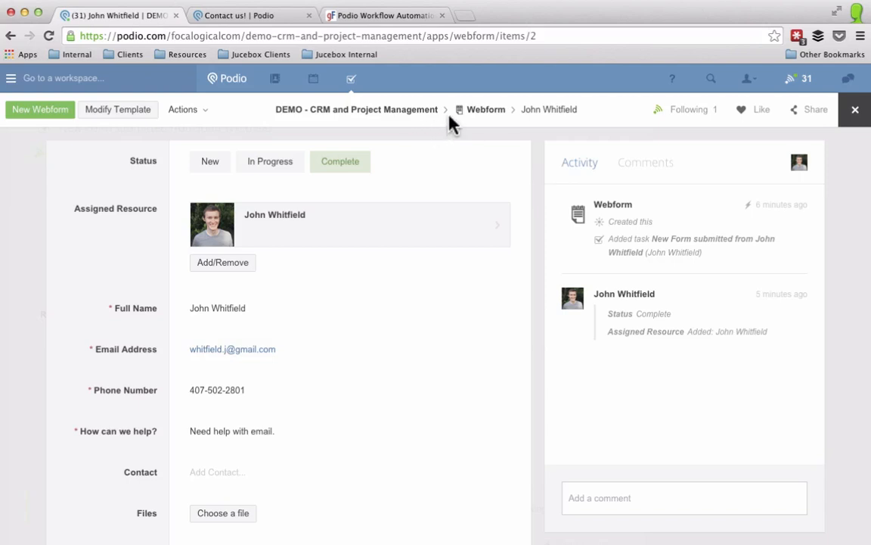
pyautogui.click(482, 111)
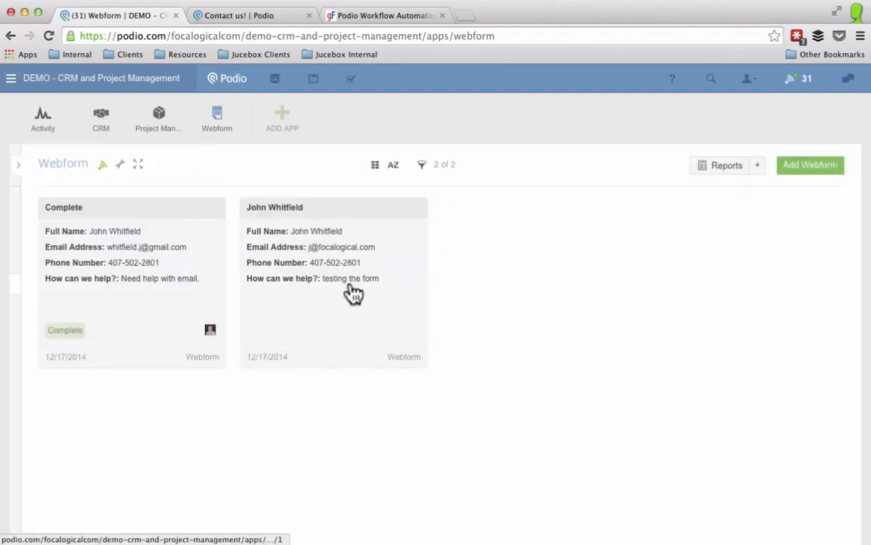
# Step: Post a follow-up call comment on 'testing the form' and set its Status to Complete
pyautogui.click(354, 309)
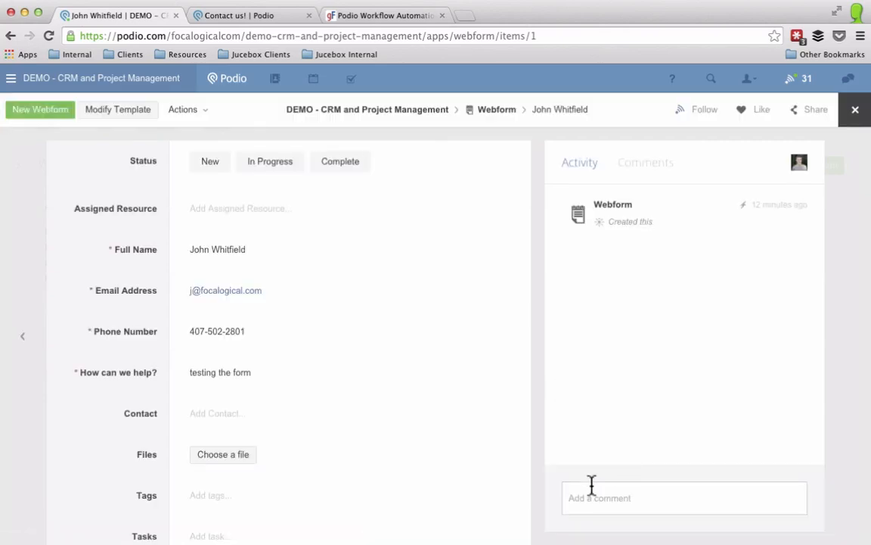
pyautogui.click(599, 498)
pyautogui.write('I cal')
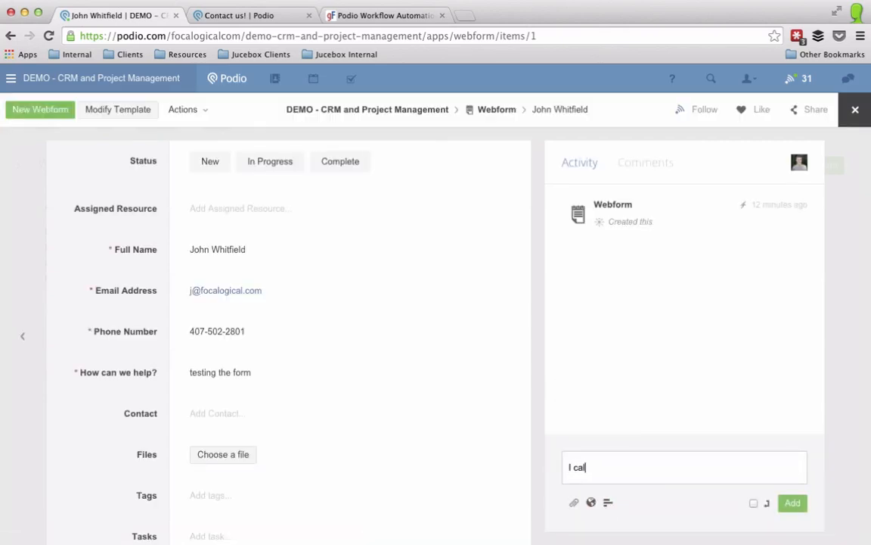
pyautogui.write('led and spoke t Jo')
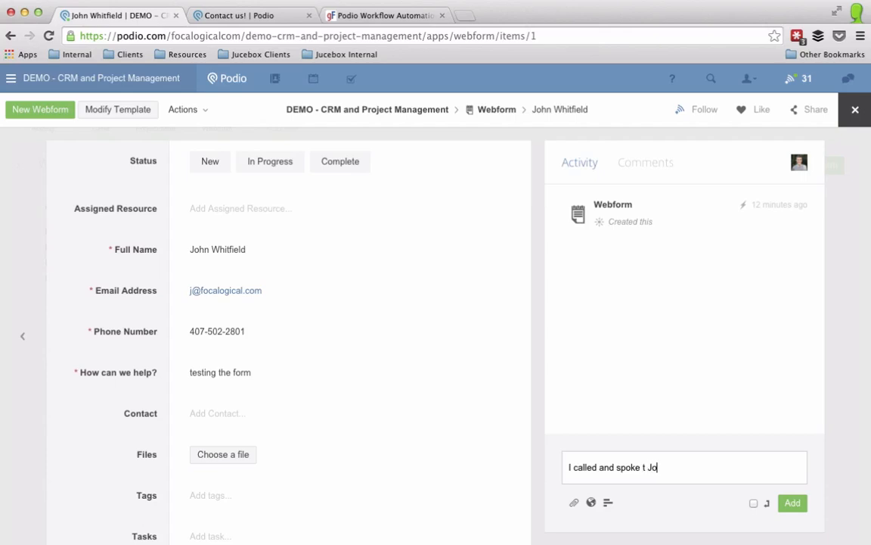
pyautogui.press('BackSpace')
pyautogui.press('BackSpace')
pyautogui.press('BackSpace')
pyautogui.press('BackSpace')
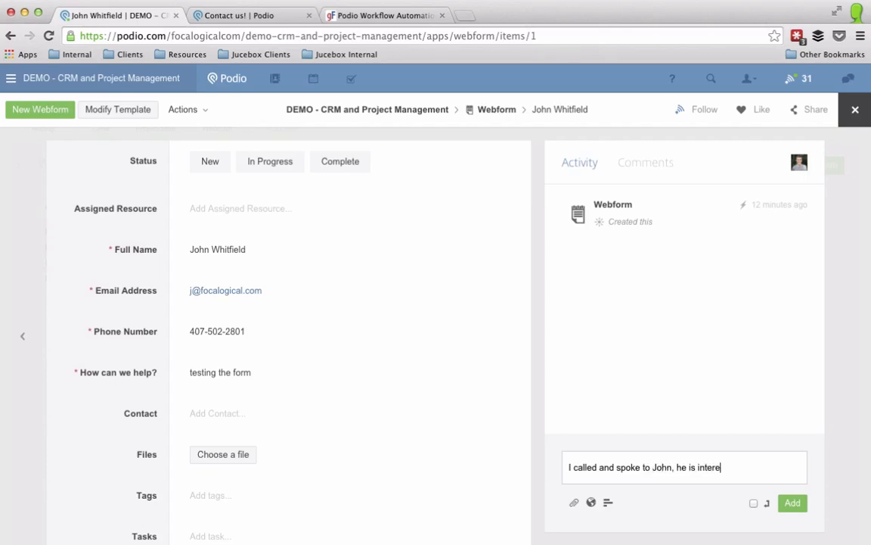
pyautogui.write('sted in our')
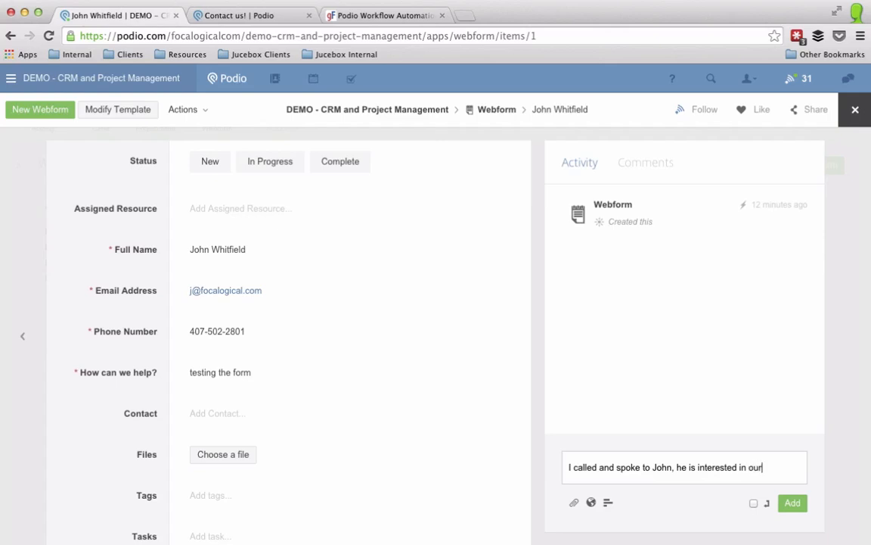
pyautogui.write(' building pro')
pyautogui.write('ducts.')
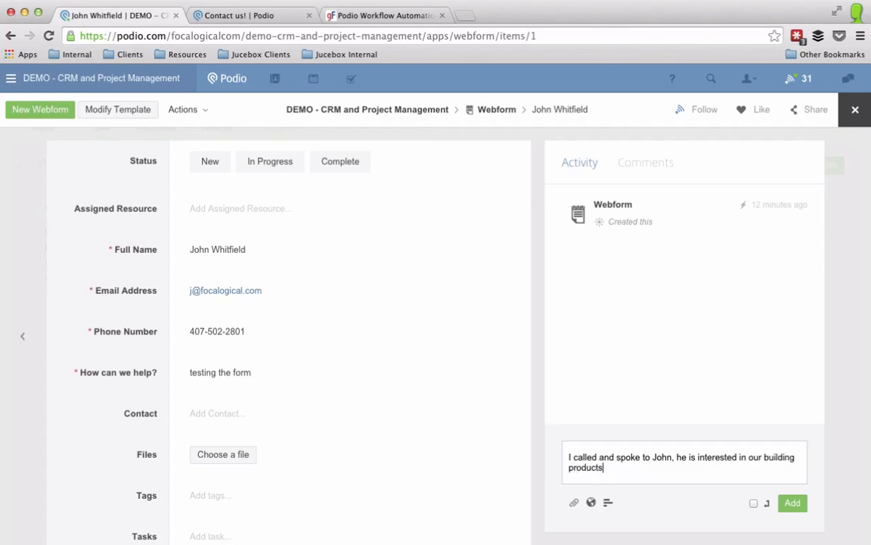
pyautogui.click(792, 508)
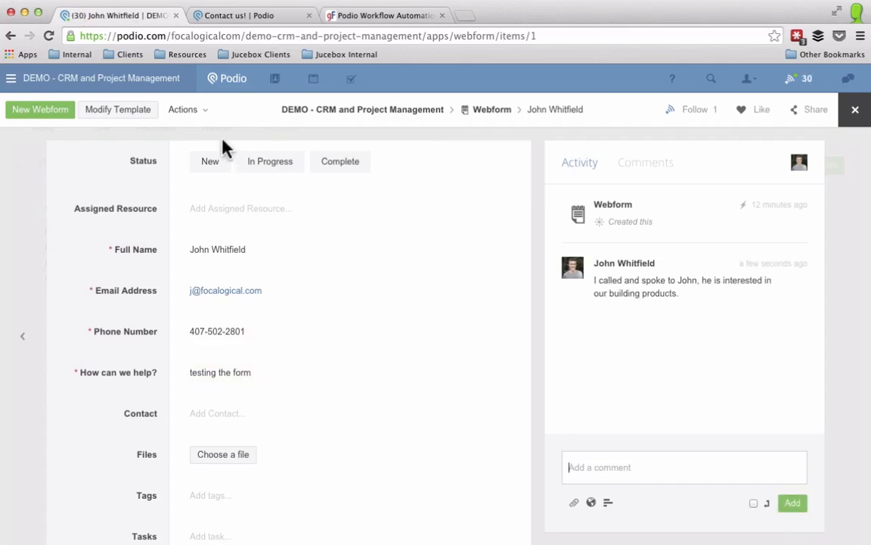
pyautogui.click(348, 166)
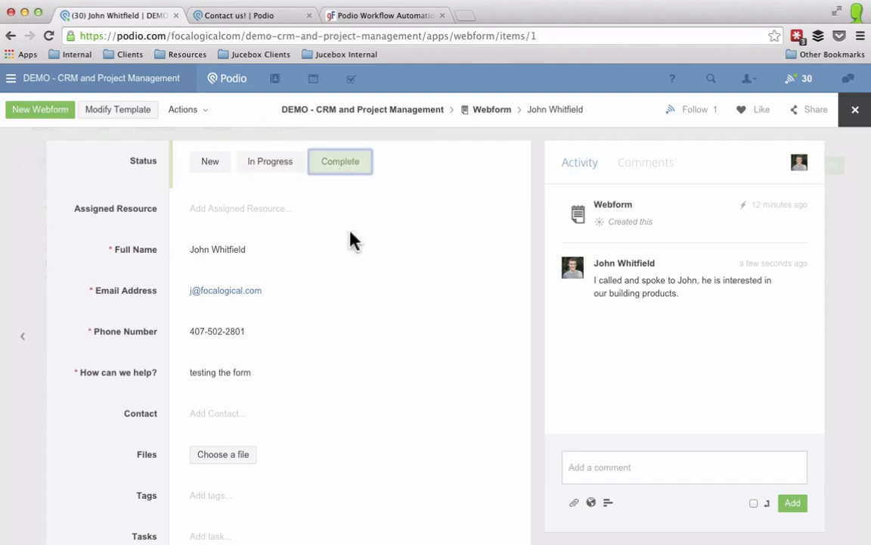
pyautogui.click(21, 236)
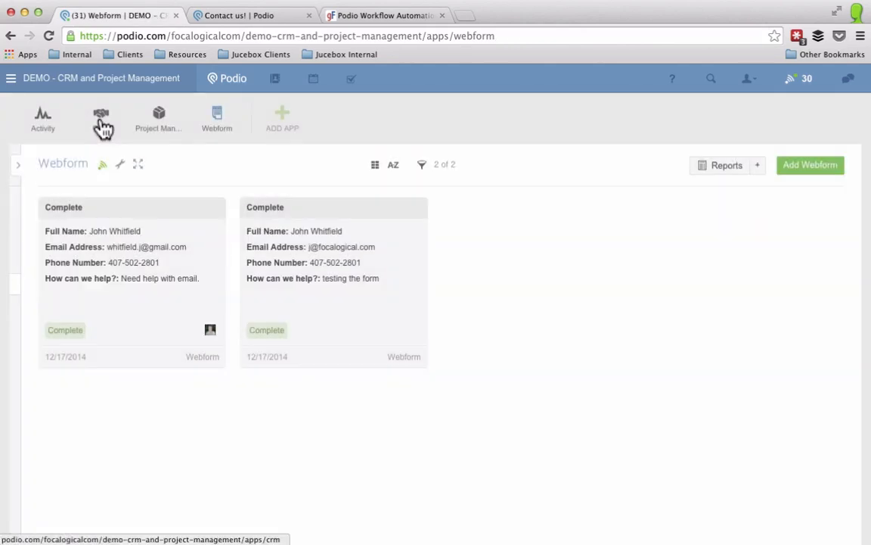
# Step: Open the newest Lead in the CRM app and scroll to its Description field
pyautogui.click(102, 124)
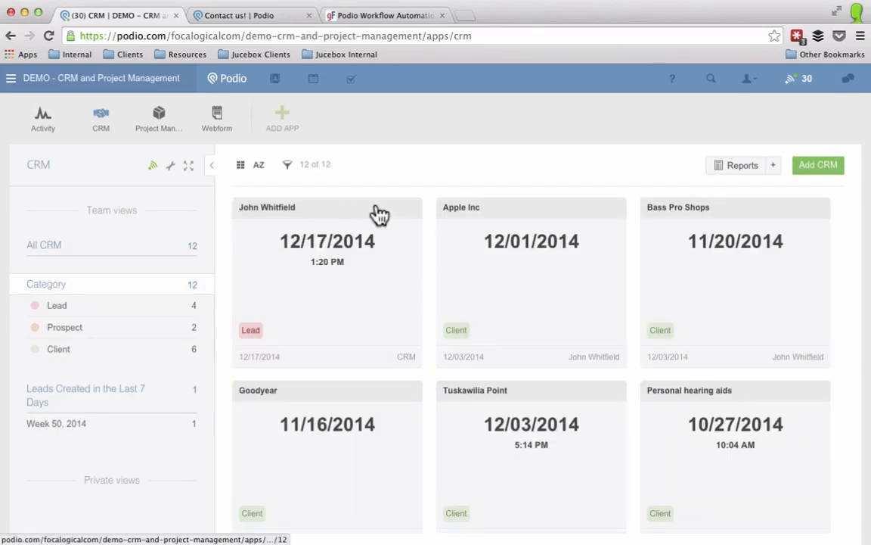
pyautogui.click(355, 331)
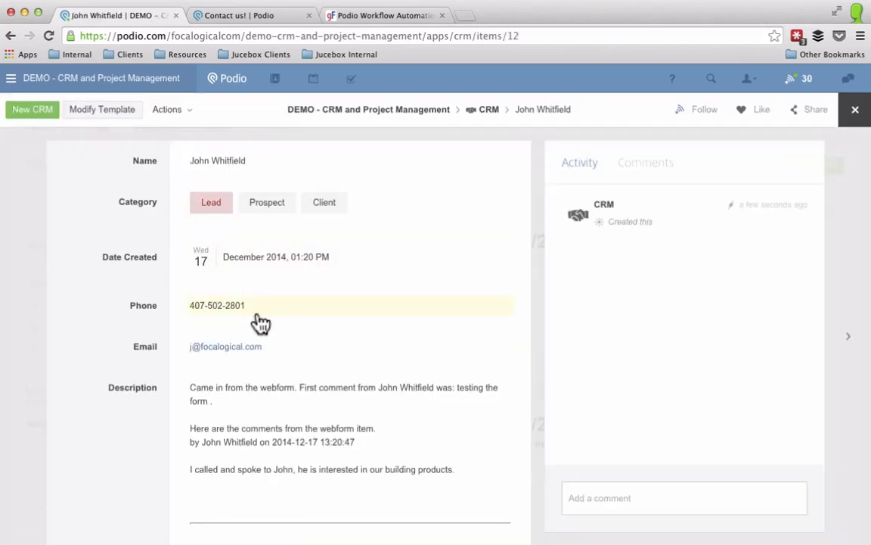
pyautogui.scroll(-2, 141, 359)
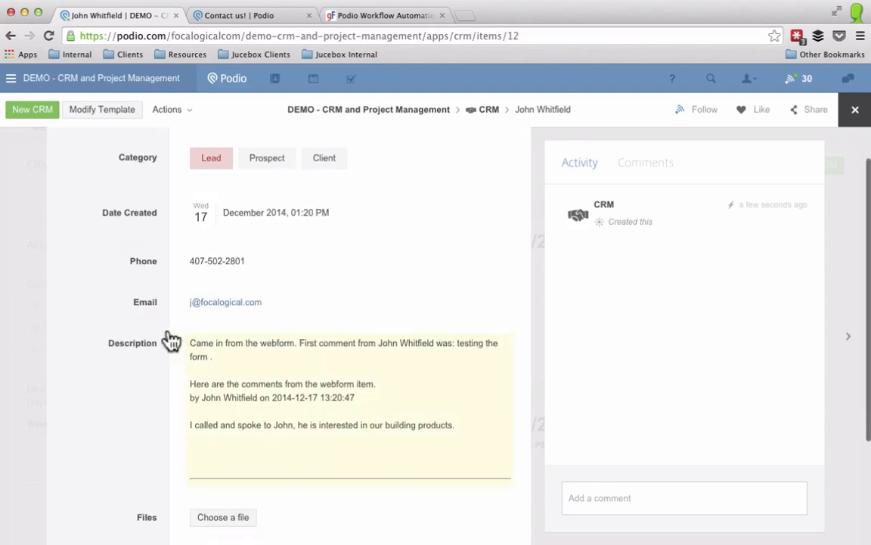